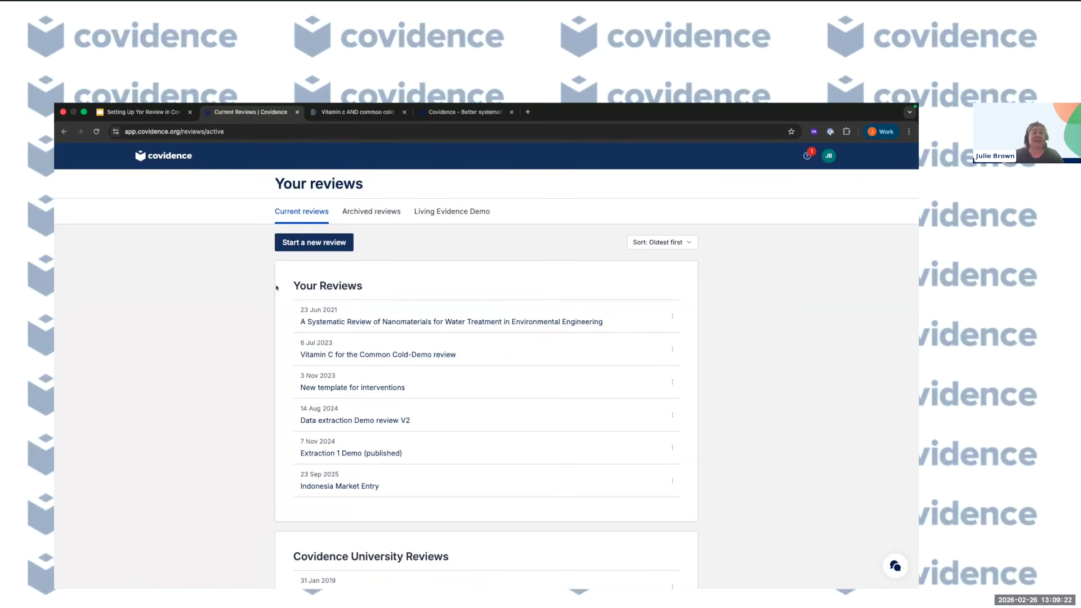
Step: Look through the current reviews lists, from the personal reviews to the organization reviews and the demo review section
{"action": "scroll", "coordinate": [240, 405], "scroll_direction": "down", "scroll_amount": 3}
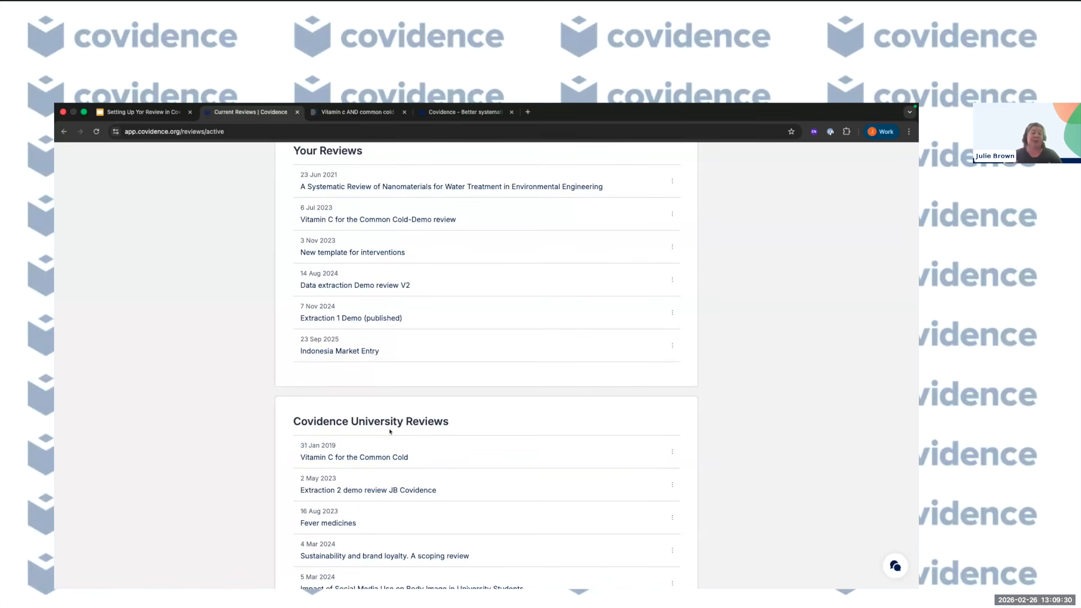
{"action": "scroll", "coordinate": [390, 432], "scroll_direction": "down", "scroll_amount": 5}
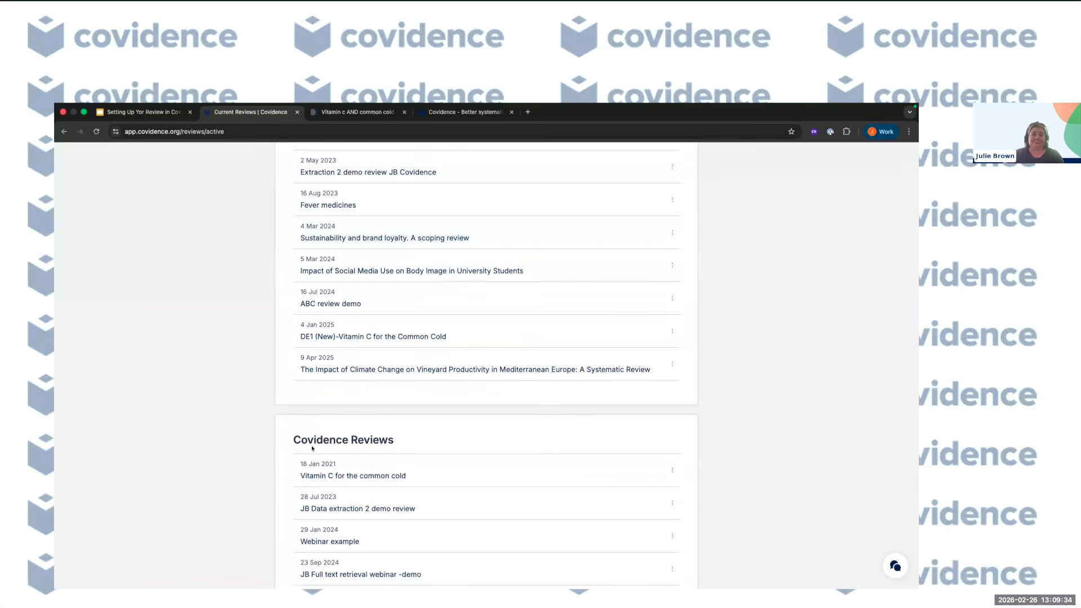
{"action": "scroll", "coordinate": [202, 370], "scroll_direction": "up", "scroll_amount": 10}
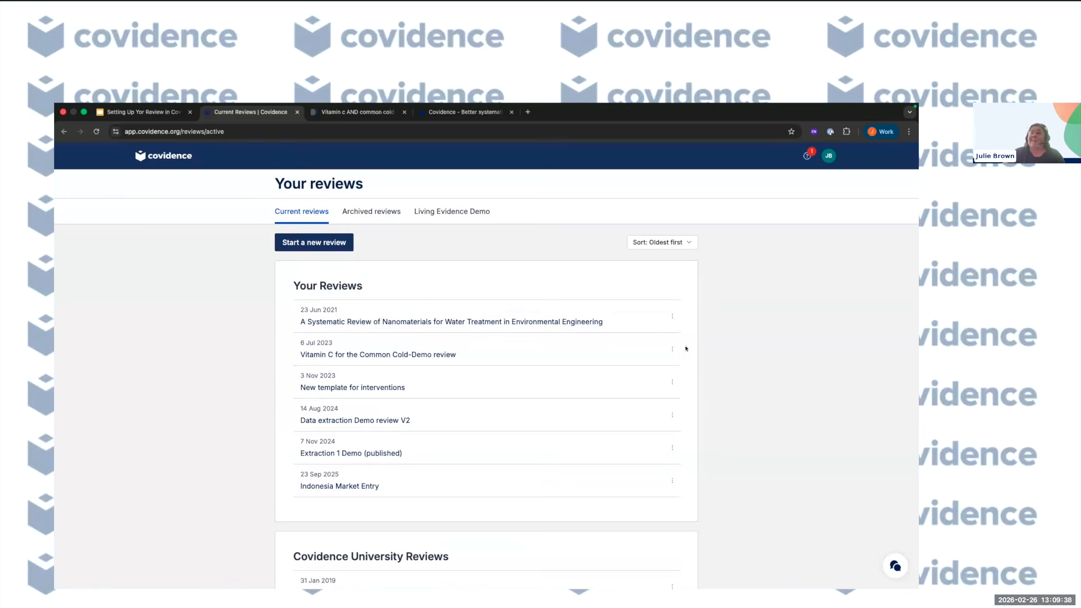
{"action": "scroll", "coordinate": [642, 366], "scroll_direction": "down", "scroll_amount": 10}
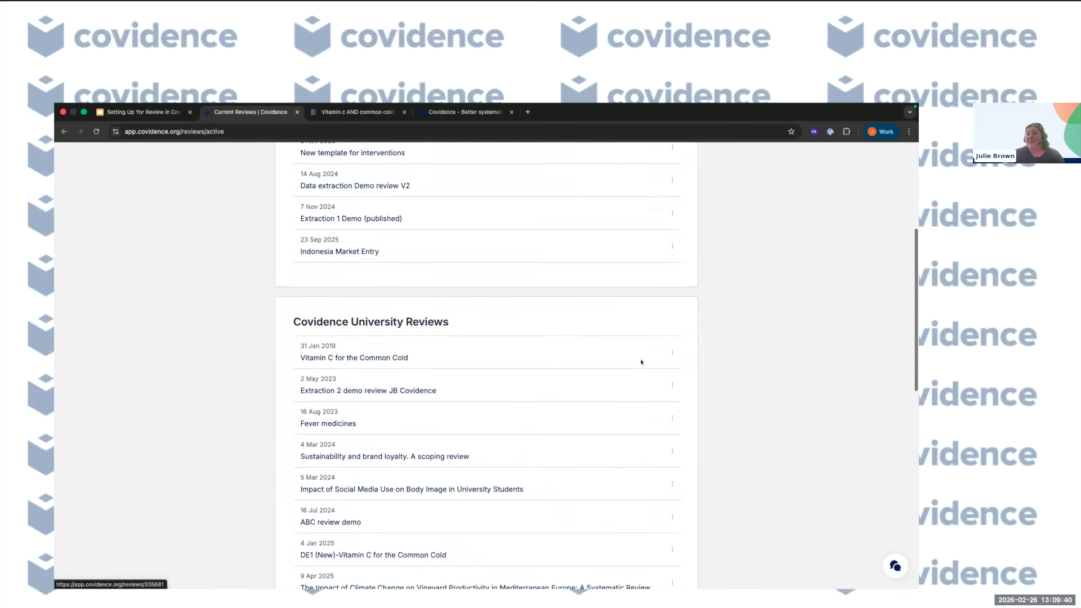
{"action": "scroll", "coordinate": [641, 361], "scroll_direction": "down", "scroll_amount": 5}
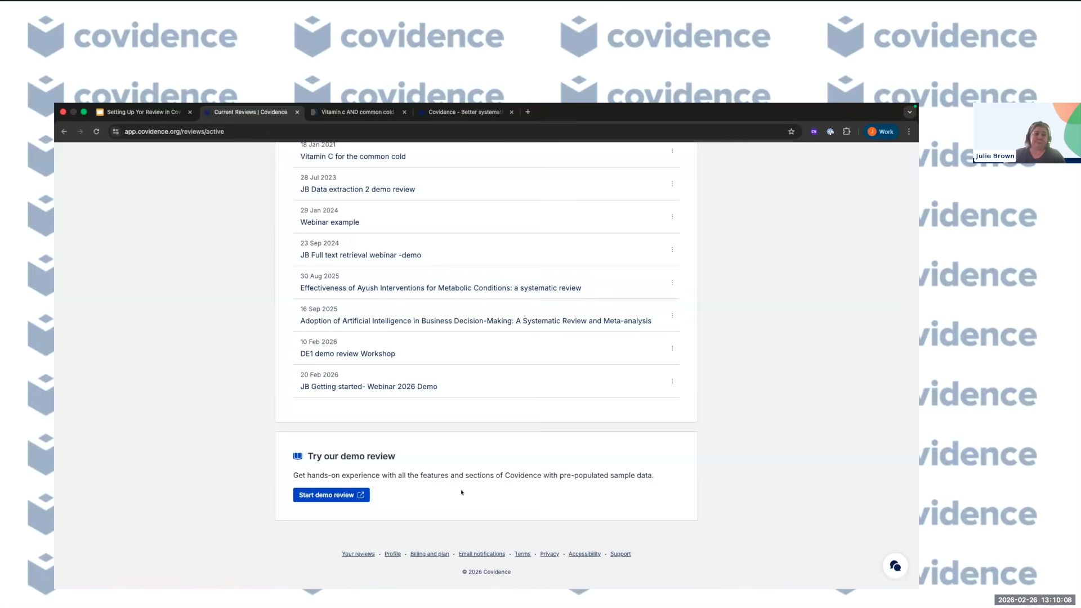
{"action": "scroll", "coordinate": [461, 492], "scroll_direction": "up", "scroll_amount": 7}
{"action": "scroll", "coordinate": [461, 492], "scroll_direction": "up", "scroll_amount": 6}
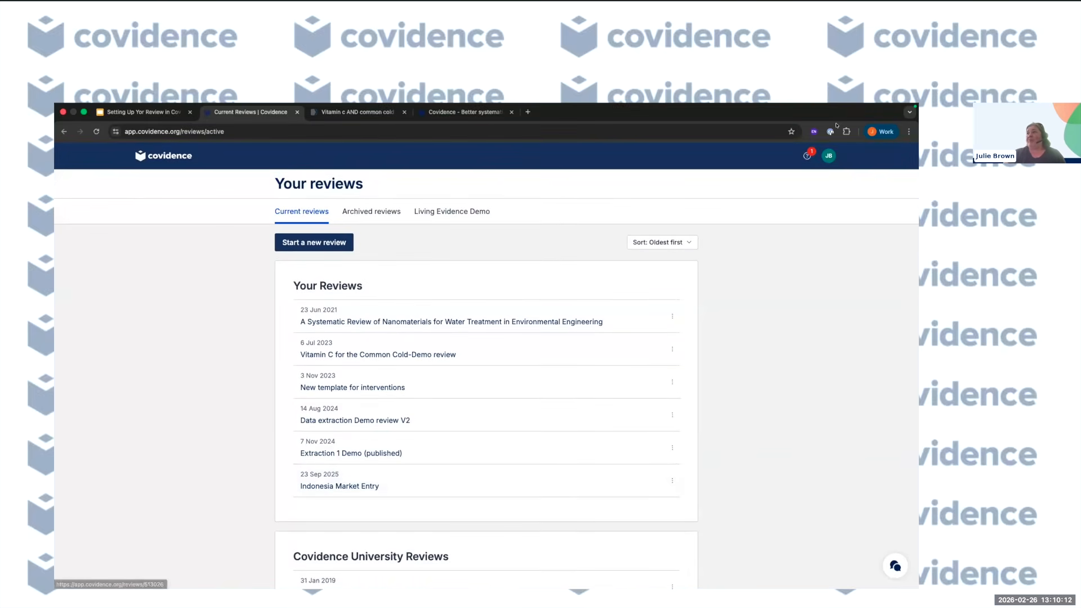
Step: View the account's profile page with its email addresses and organizations, and return to the current reviews list
{"action": "left_click", "coordinate": [829, 157]}
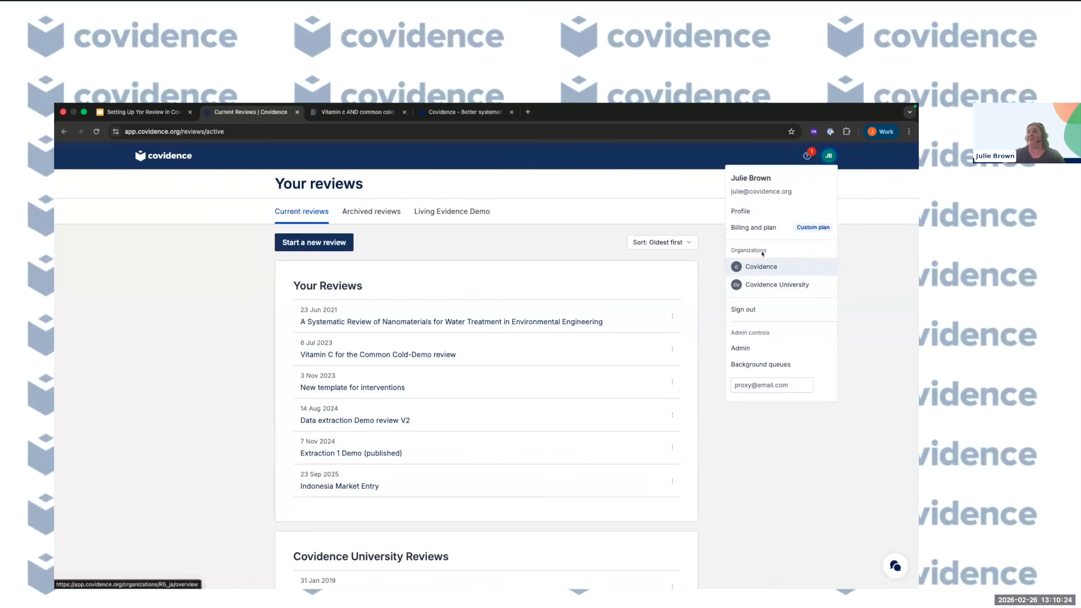
{"action": "left_click", "coordinate": [741, 212]}
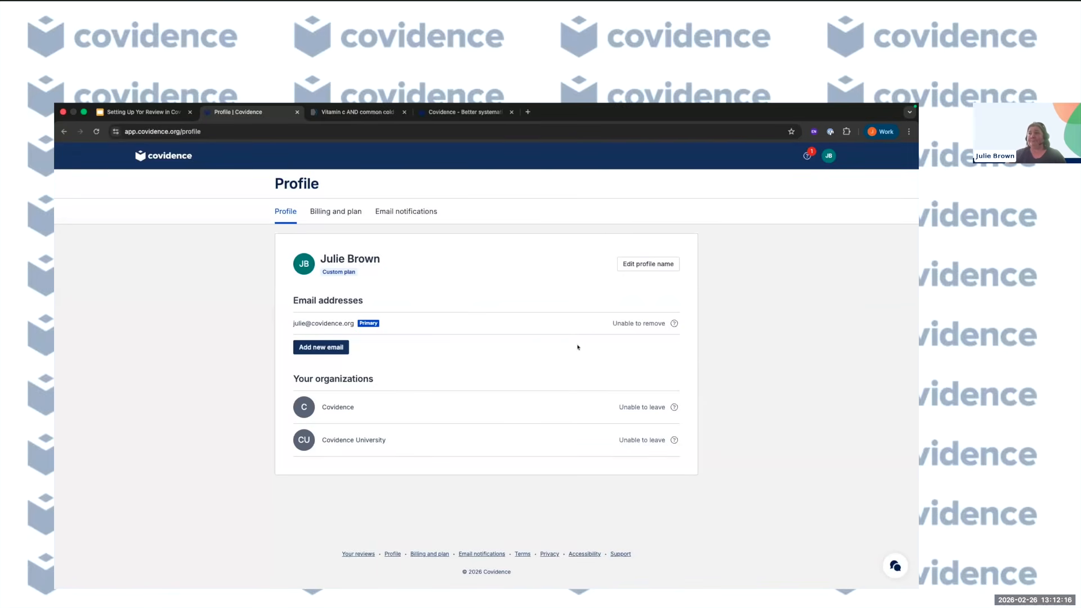
{"action": "left_click", "coordinate": [824, 157]}
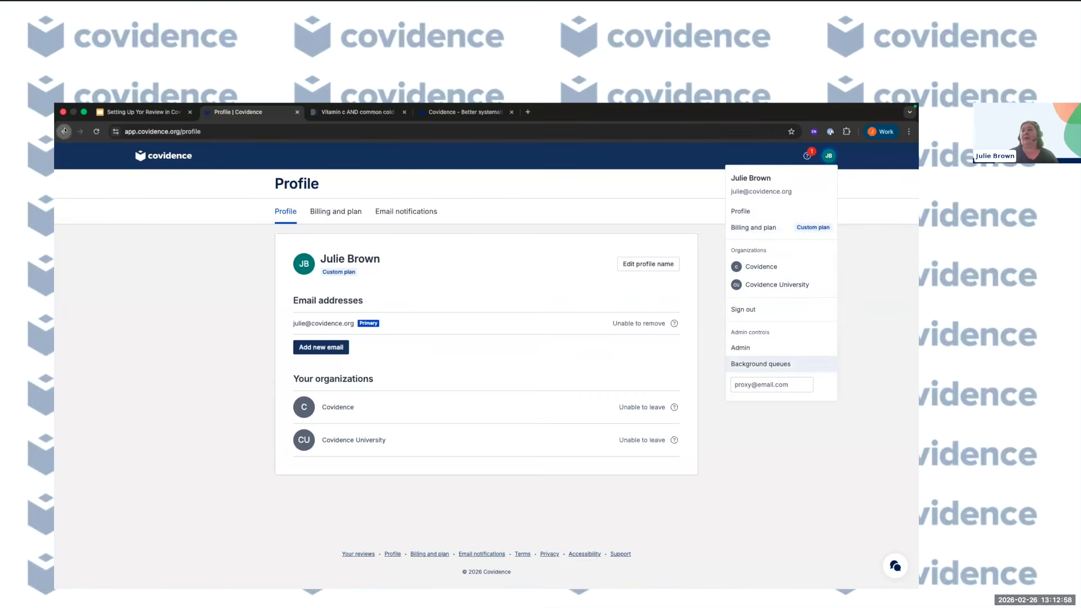
{"action": "left_click", "coordinate": [64, 131]}
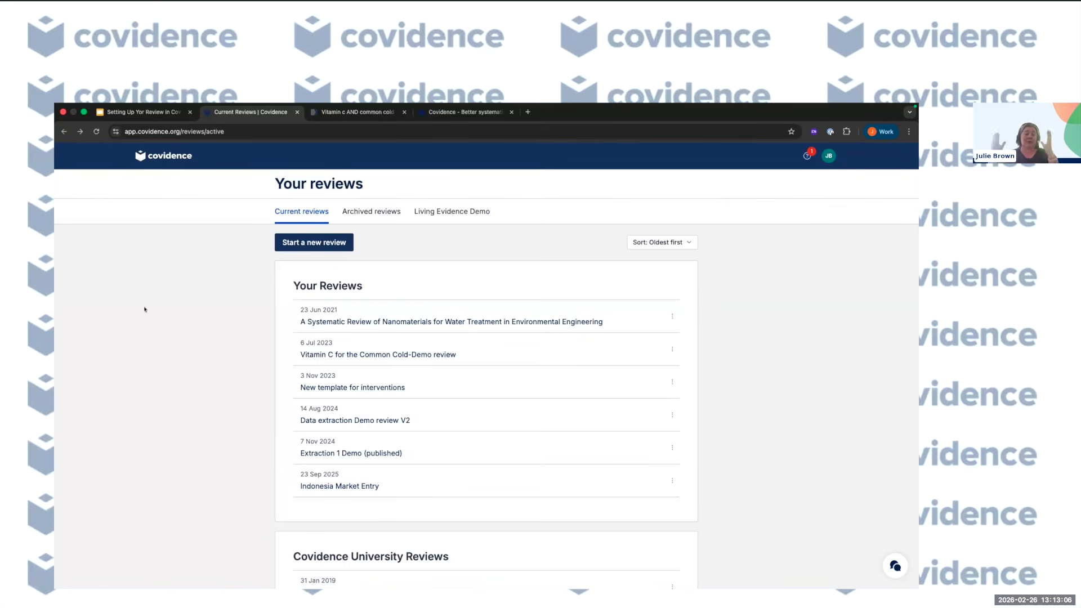
Step: Start a new non-Cochrane review and name it "Covidence Demo review"
{"action": "left_click", "coordinate": [322, 243]}
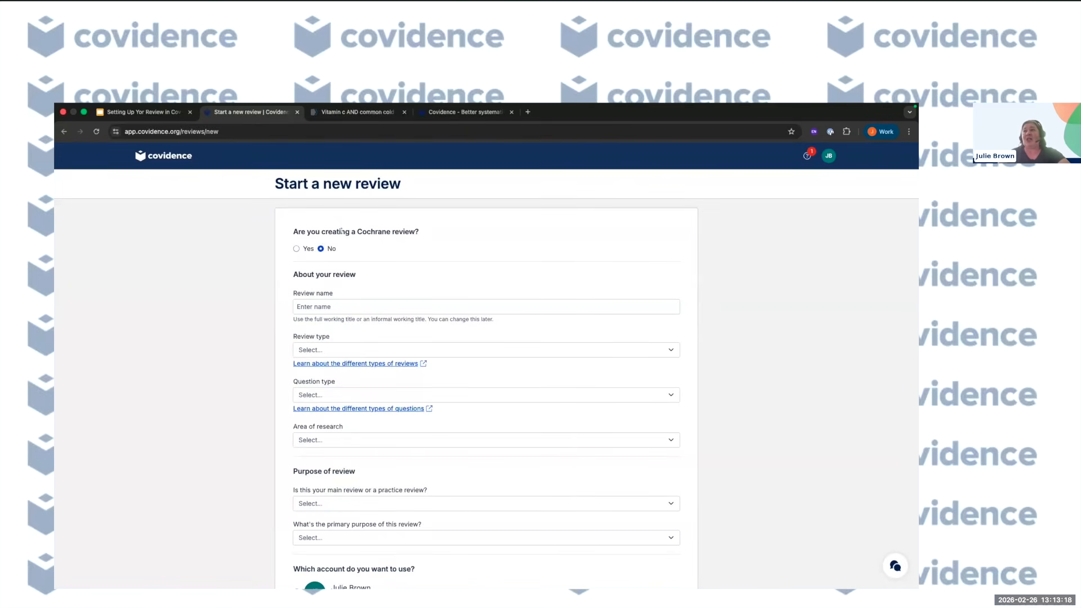
{"action": "left_click", "coordinate": [296, 249]}
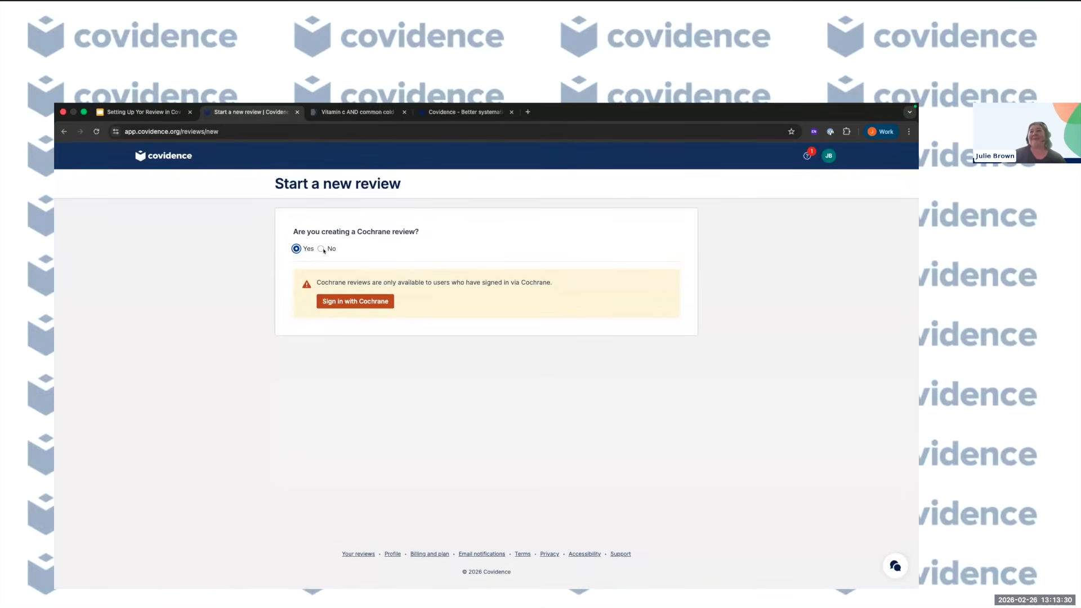
{"action": "left_click", "coordinate": [319, 248]}
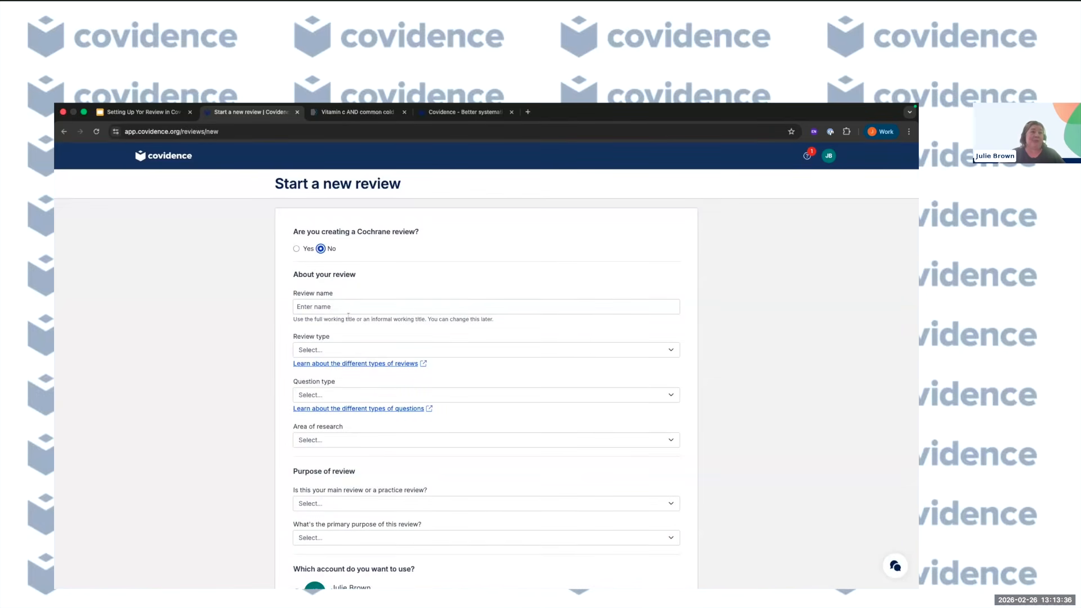
{"action": "left_click", "coordinate": [337, 306]}
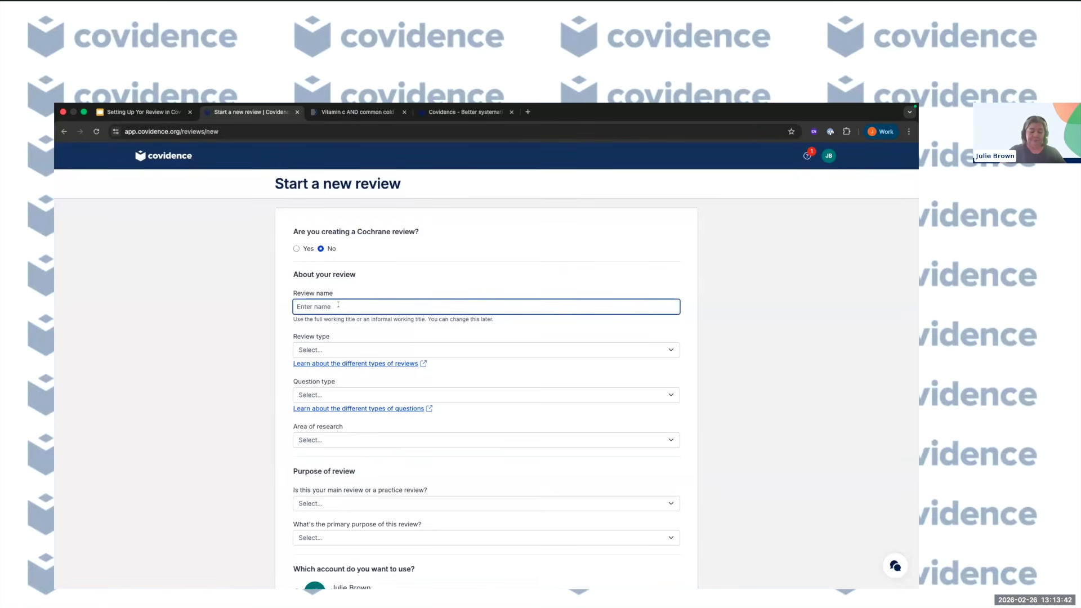
{"action": "type", "text": "Covidence"}
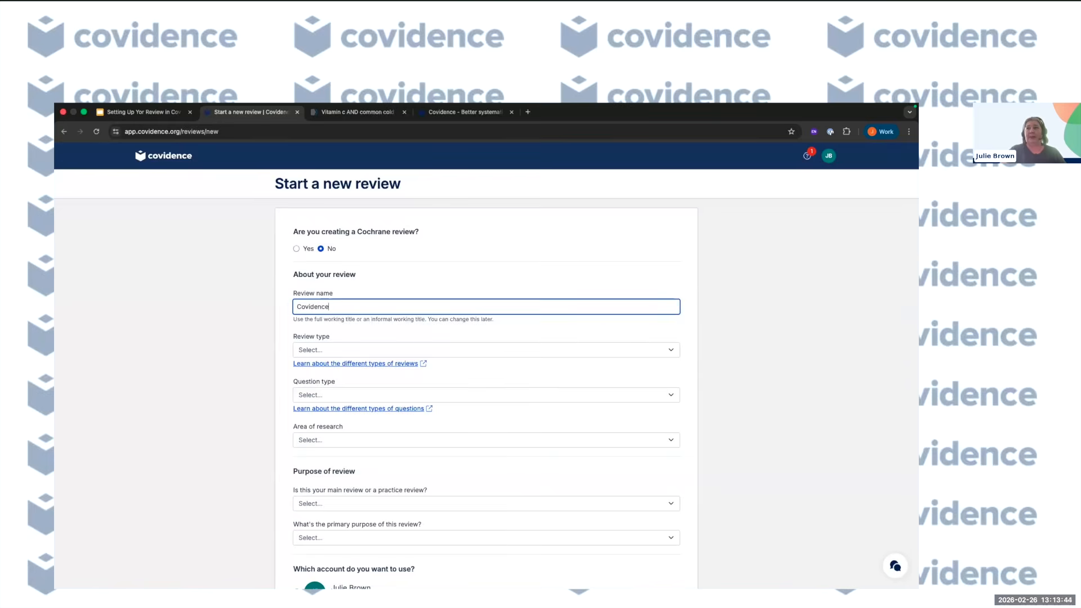
{"action": "type", "text": " Demo review"}
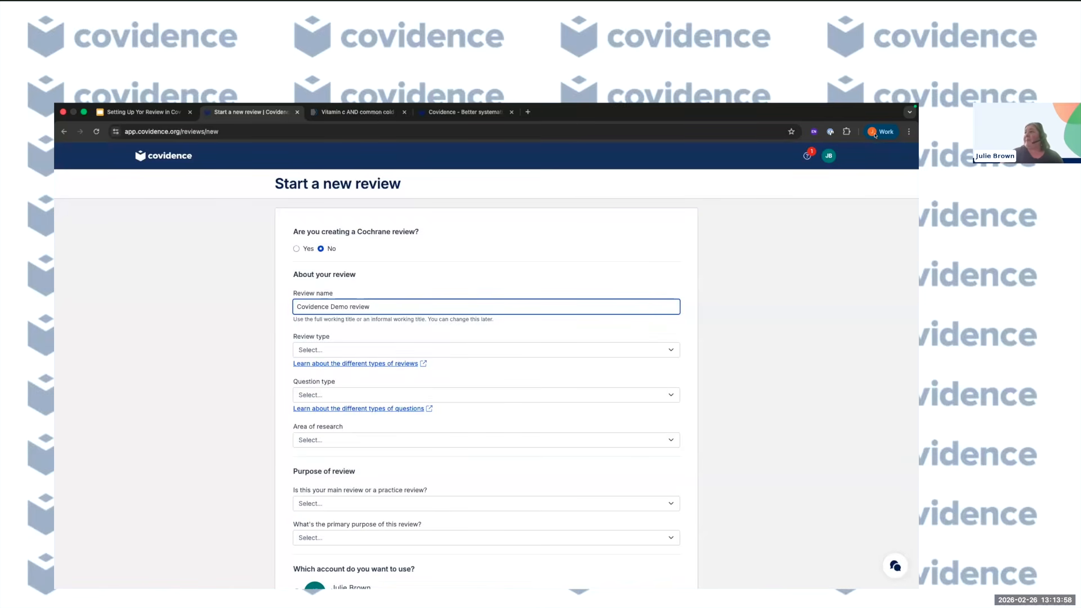
Step: Increase the browser's page zoom by three levels to enlarge the new review form
{"action": "left_click", "coordinate": [908, 131]}
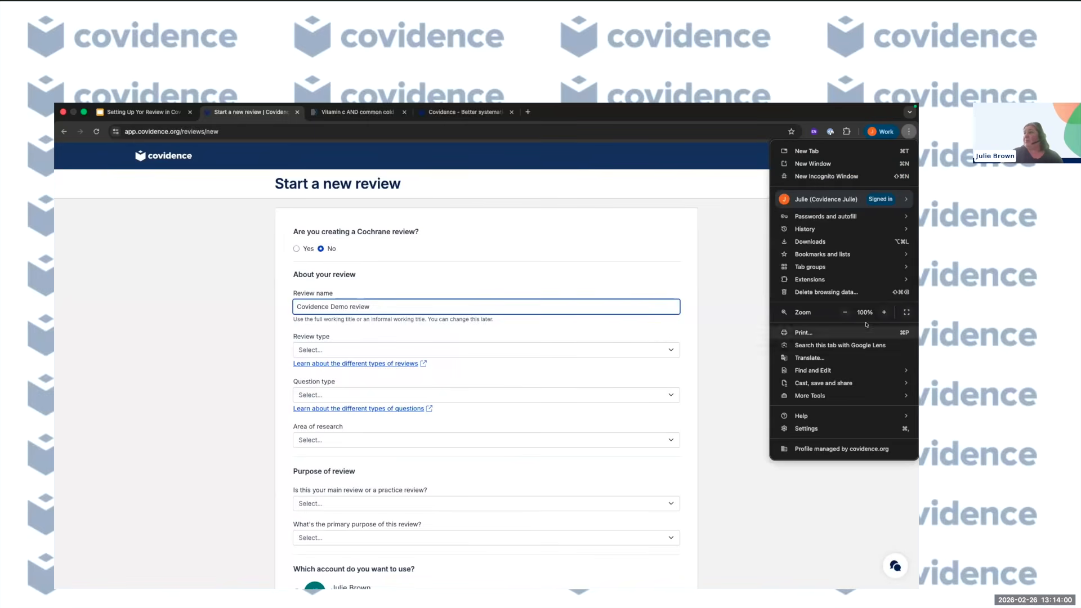
{"action": "left_click", "coordinate": [884, 312]}
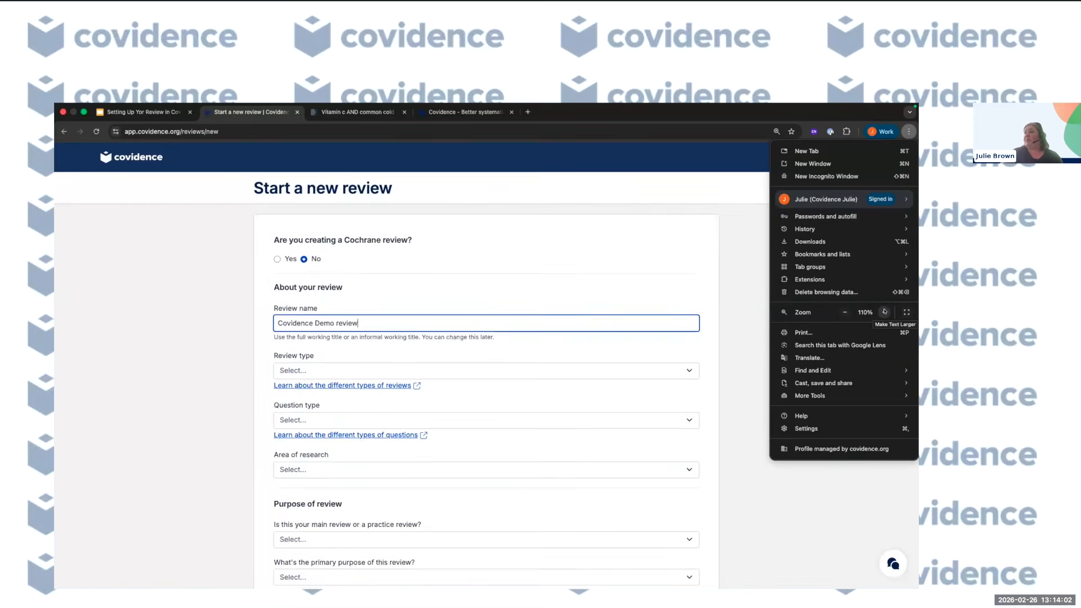
{"action": "left_click", "coordinate": [884, 312]}
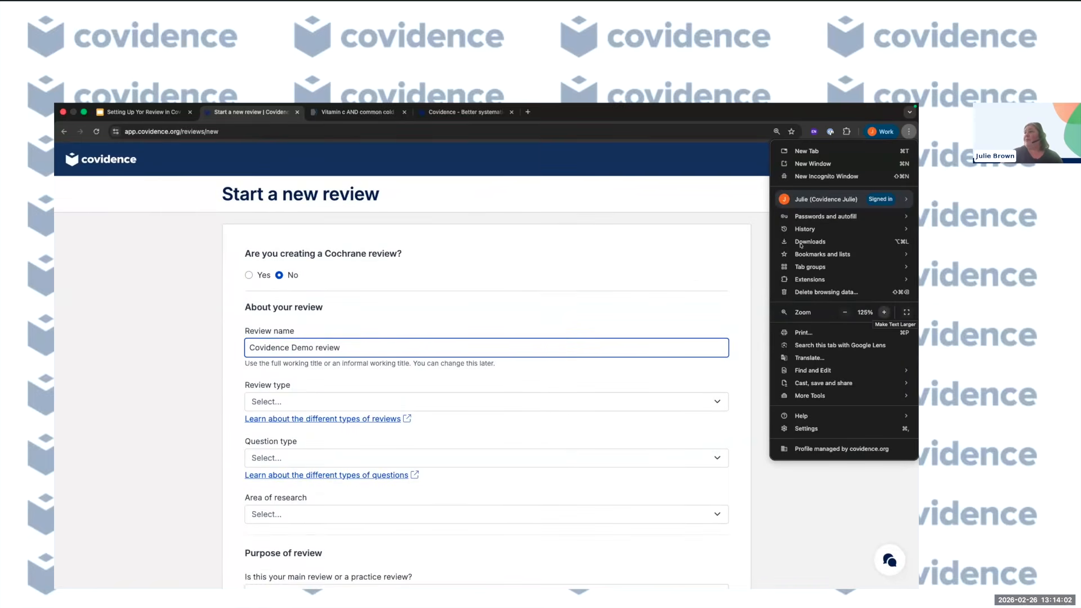
{"action": "left_click", "coordinate": [885, 313]}
{"action": "left_click", "coordinate": [881, 481]}
Step: Set the review type to Systematic review and the question type to Therapy (intervention / treatment)
{"action": "scroll", "coordinate": [765, 396], "scroll_direction": "down", "scroll_amount": 3}
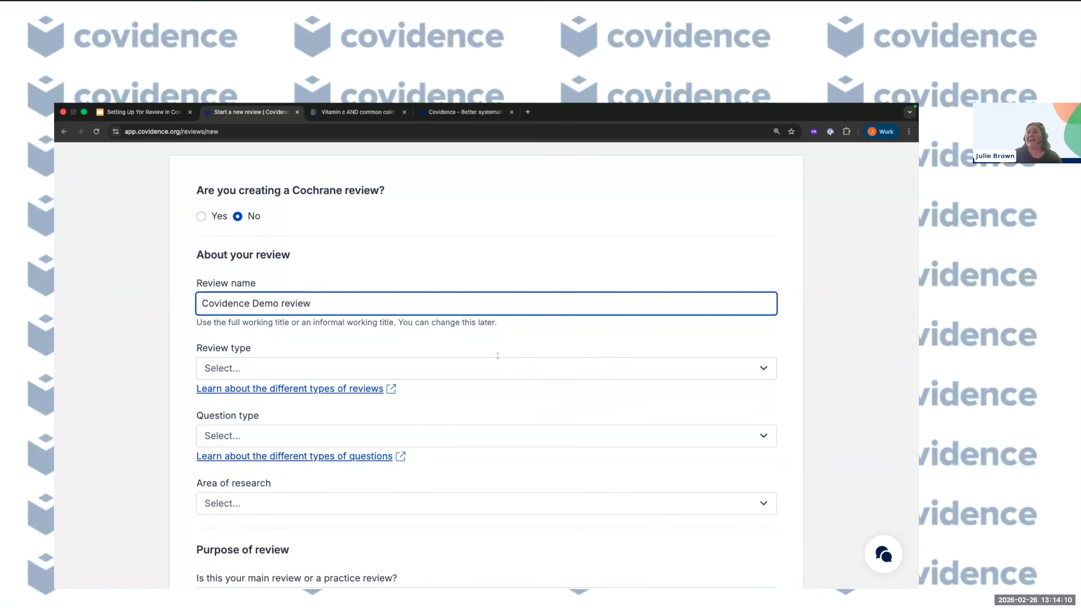
{"action": "scroll", "coordinate": [404, 293], "scroll_direction": "down", "scroll_amount": 3}
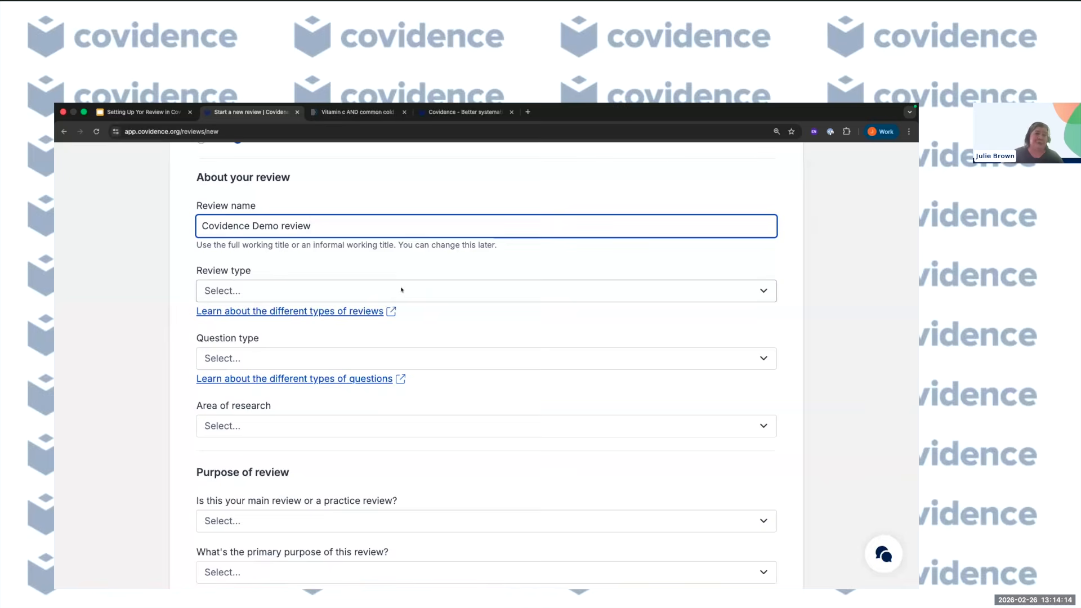
{"action": "left_click", "coordinate": [402, 290]}
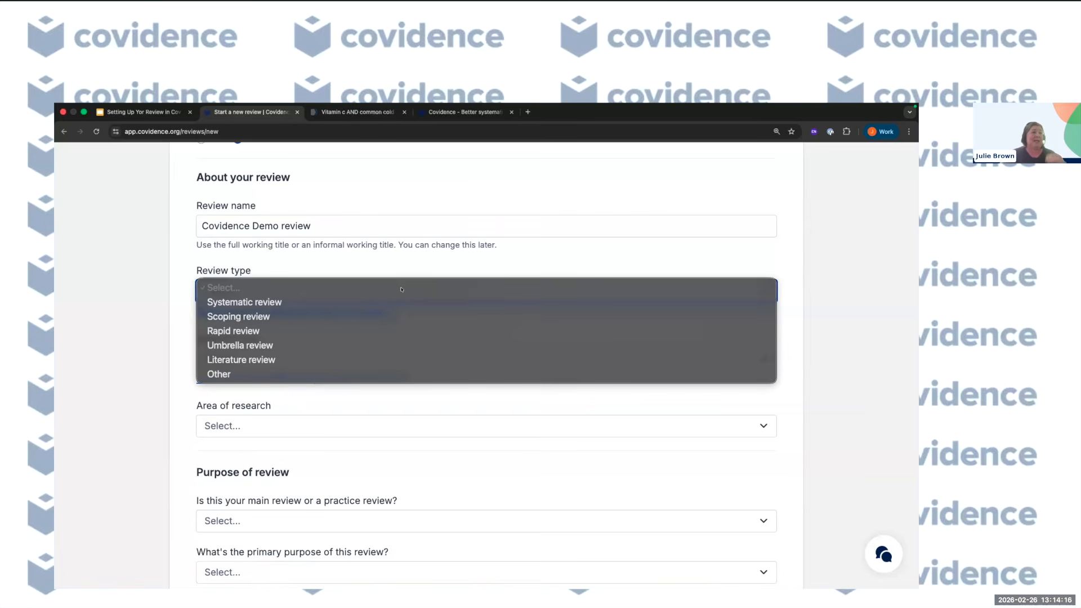
{"action": "left_click", "coordinate": [304, 301]}
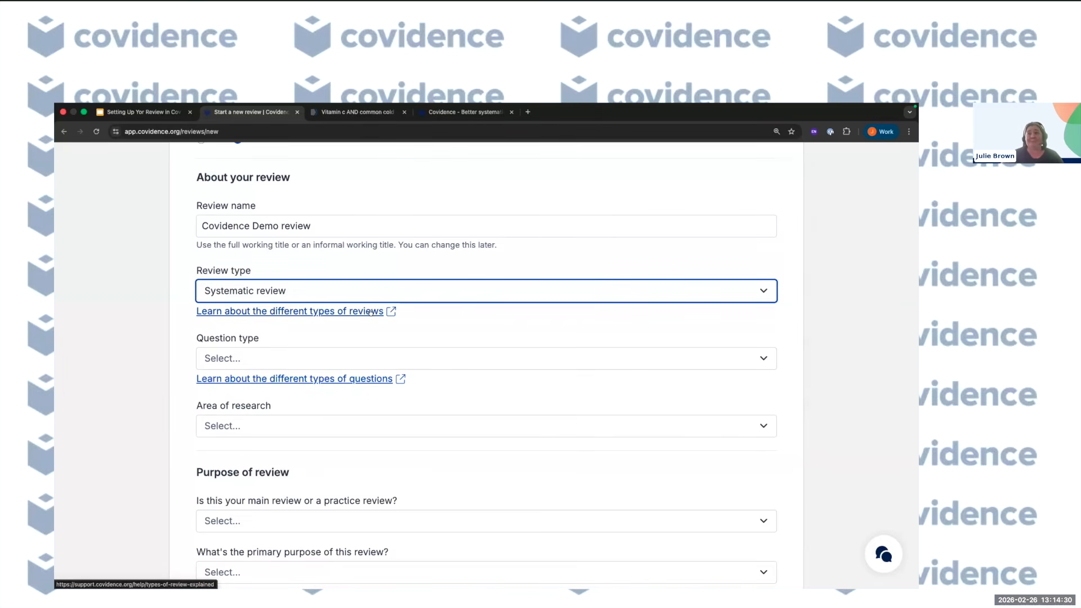
{"action": "left_click", "coordinate": [503, 360]}
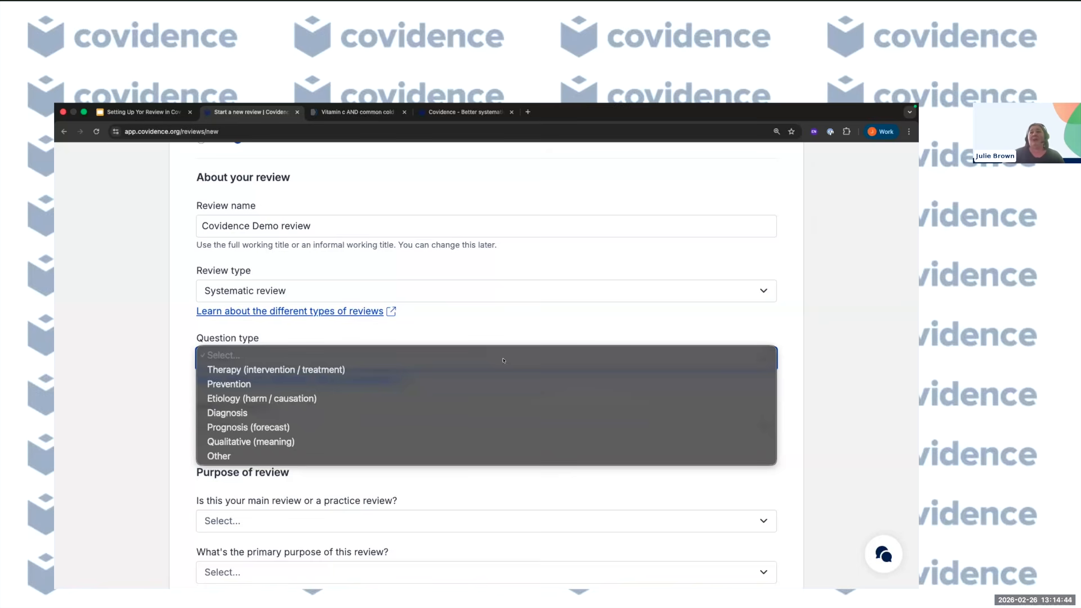
{"action": "left_click", "coordinate": [326, 369]}
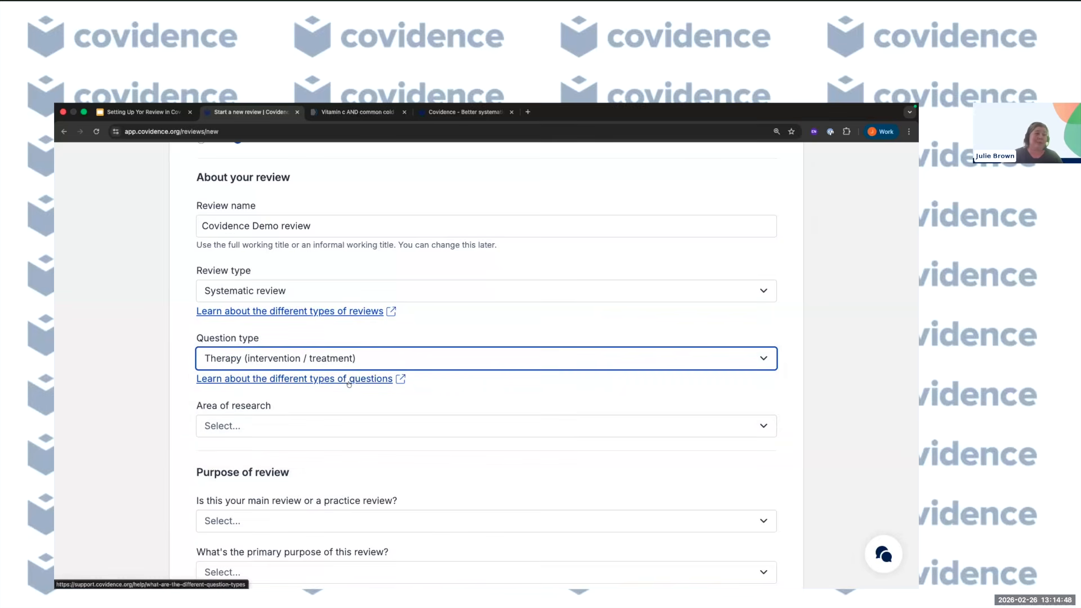
Step: Set the review's area of research to Medical and health sciences
{"action": "scroll", "coordinate": [348, 383], "scroll_direction": "down", "scroll_amount": 3}
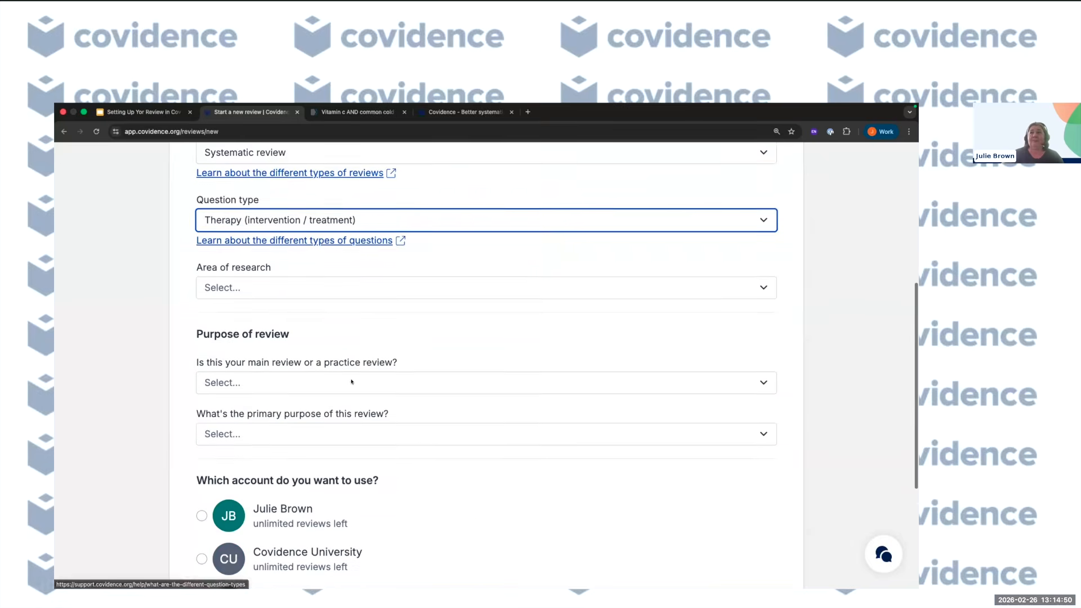
{"action": "left_click", "coordinate": [344, 261]}
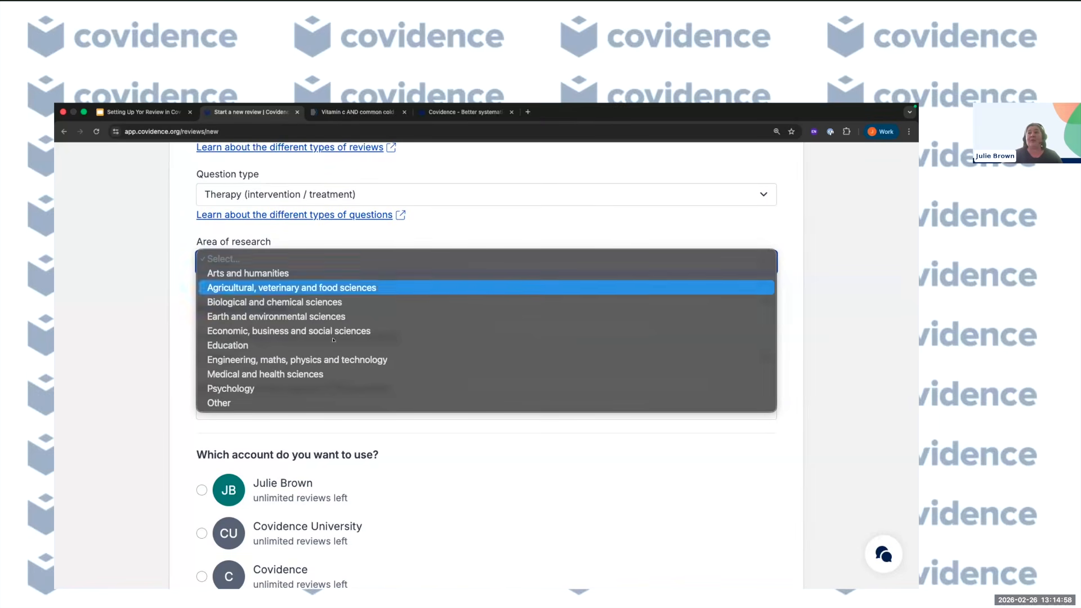
{"action": "left_click", "coordinate": [287, 374]}
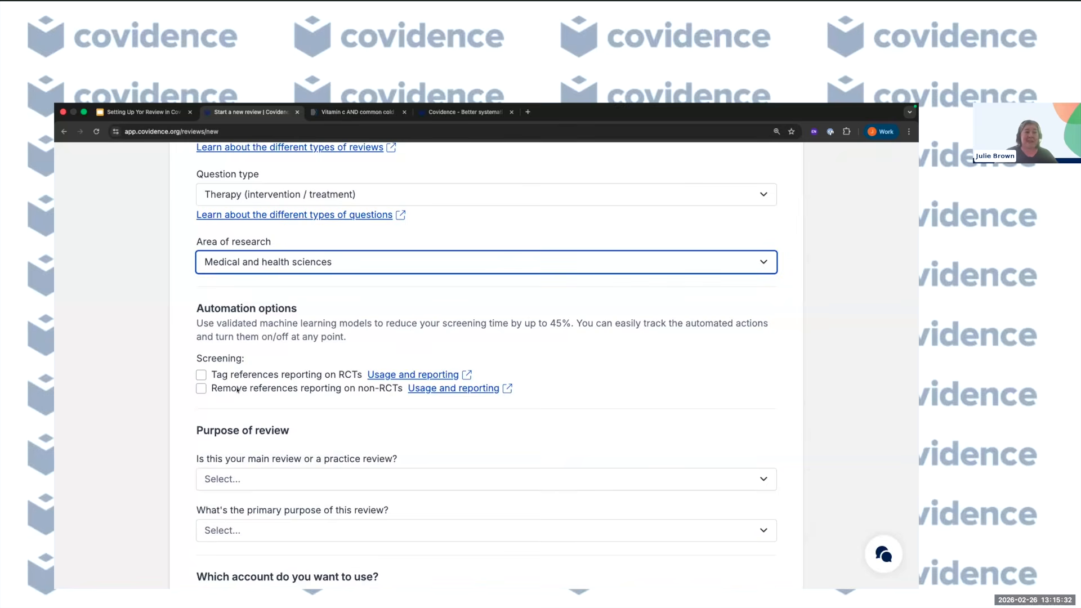
Step: Mark it as a Main review with the primary purpose Academic research project (conducted as part of my academic role)
{"action": "scroll", "coordinate": [237, 390], "scroll_direction": "down", "scroll_amount": 4}
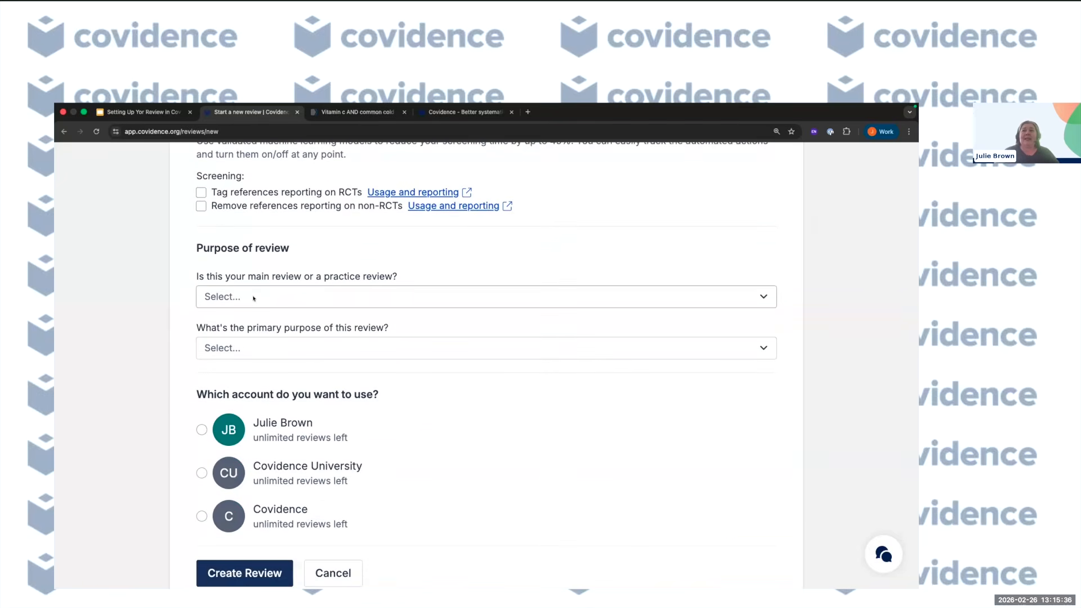
{"action": "left_click", "coordinate": [253, 298]}
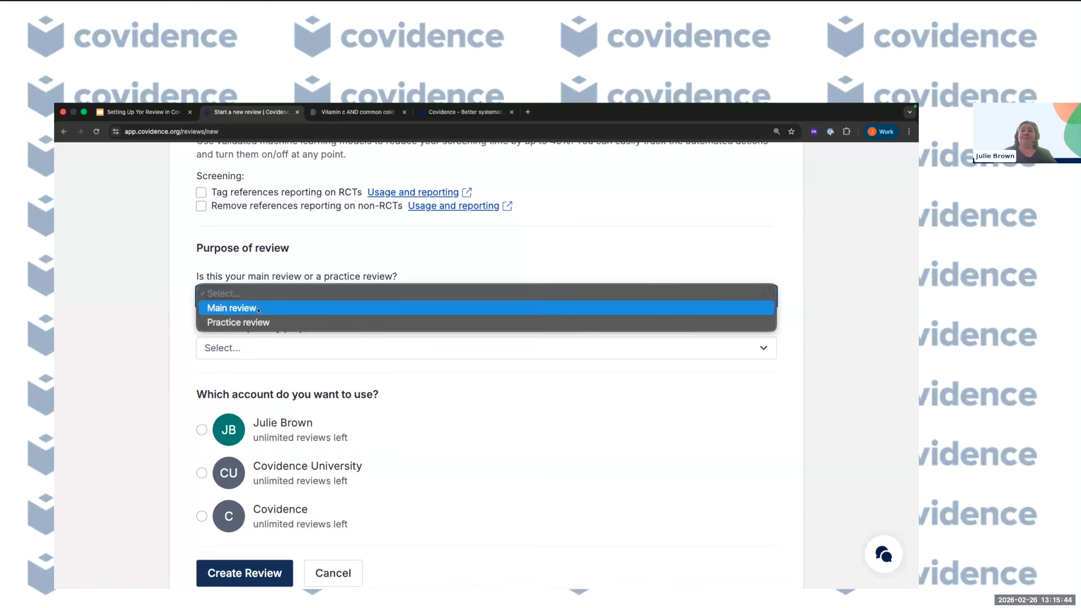
{"action": "left_click", "coordinate": [258, 309]}
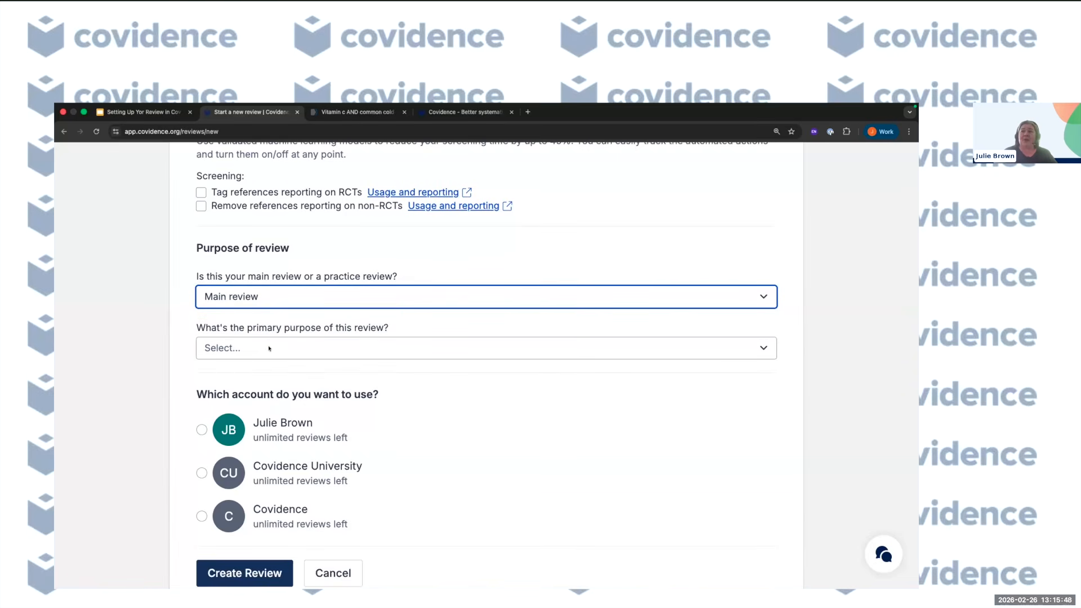
{"action": "left_click", "coordinate": [269, 349]}
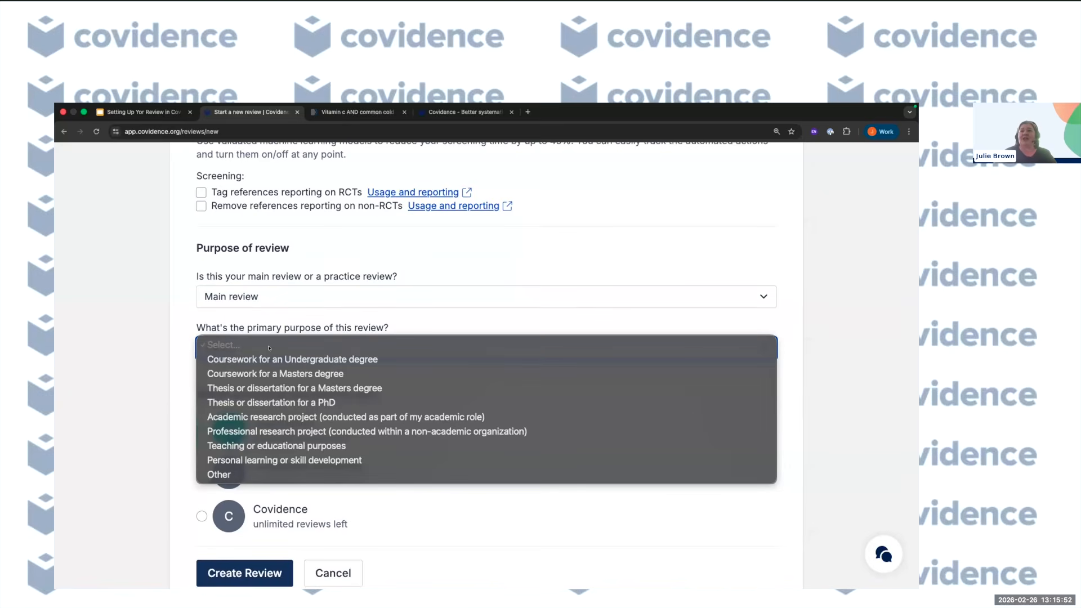
{"action": "left_click", "coordinate": [261, 417]}
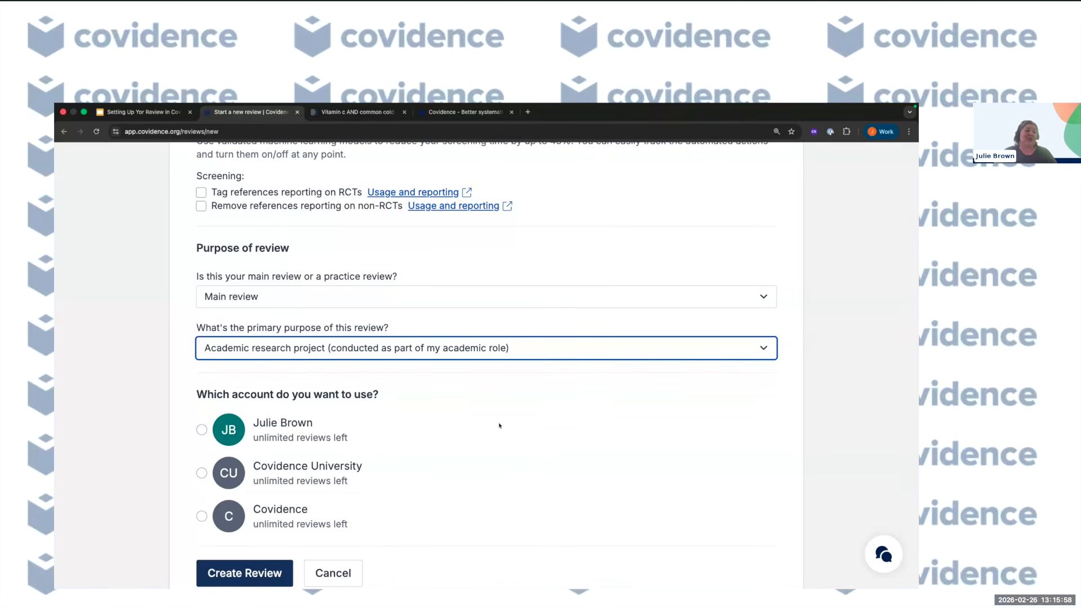
{"action": "scroll", "coordinate": [499, 425], "scroll_direction": "down", "scroll_amount": 3}
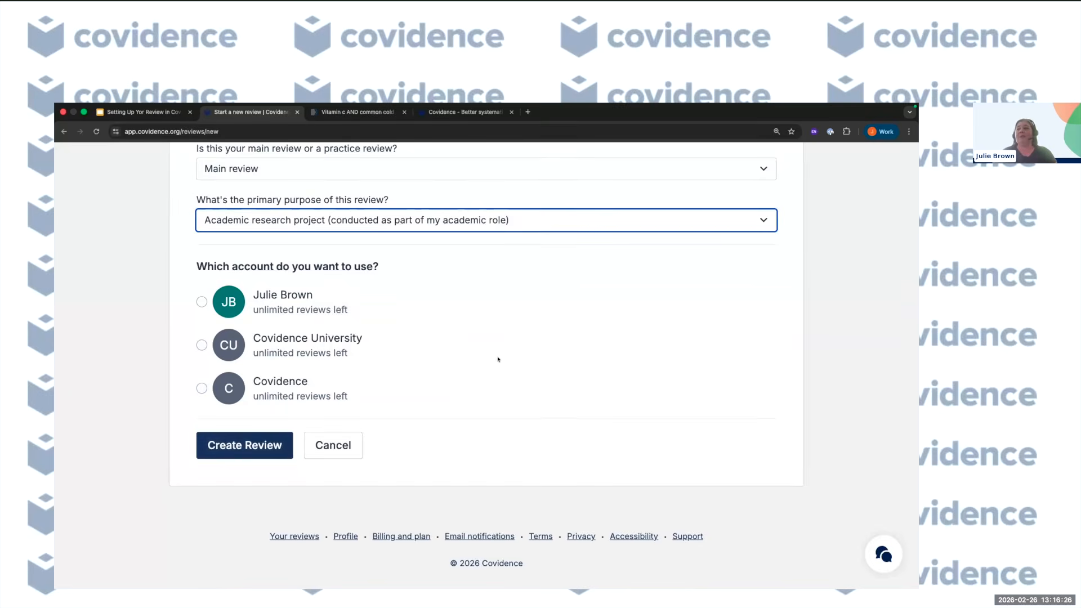
{"action": "scroll", "coordinate": [498, 359], "scroll_direction": "up", "scroll_amount": 2}
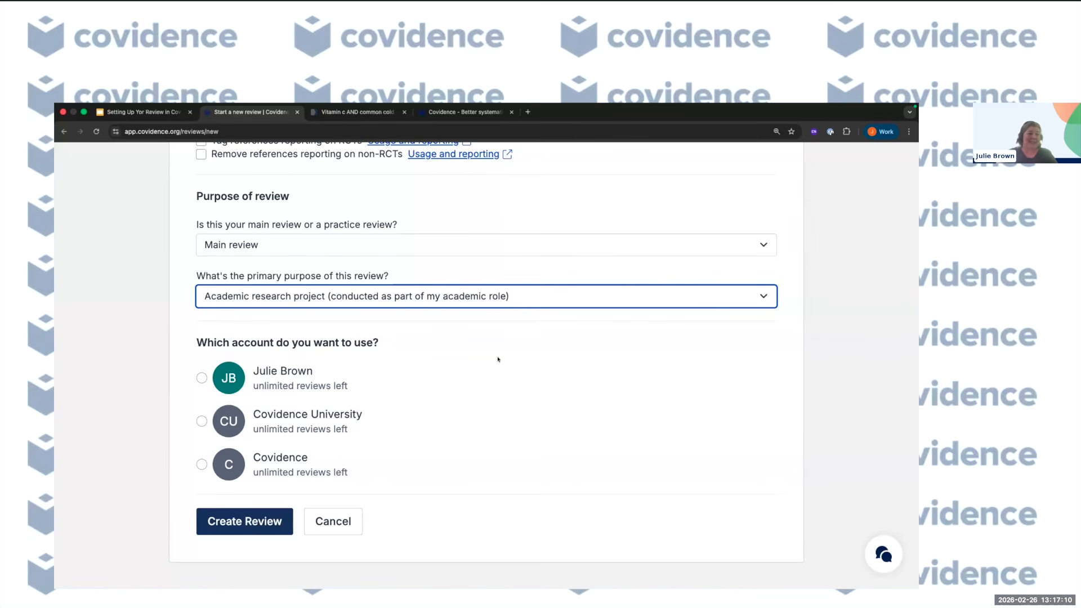
Step: Leave the new review form without creating the review and return to the list of current reviews
{"action": "scroll", "coordinate": [498, 361], "scroll_direction": "up", "scroll_amount": 10}
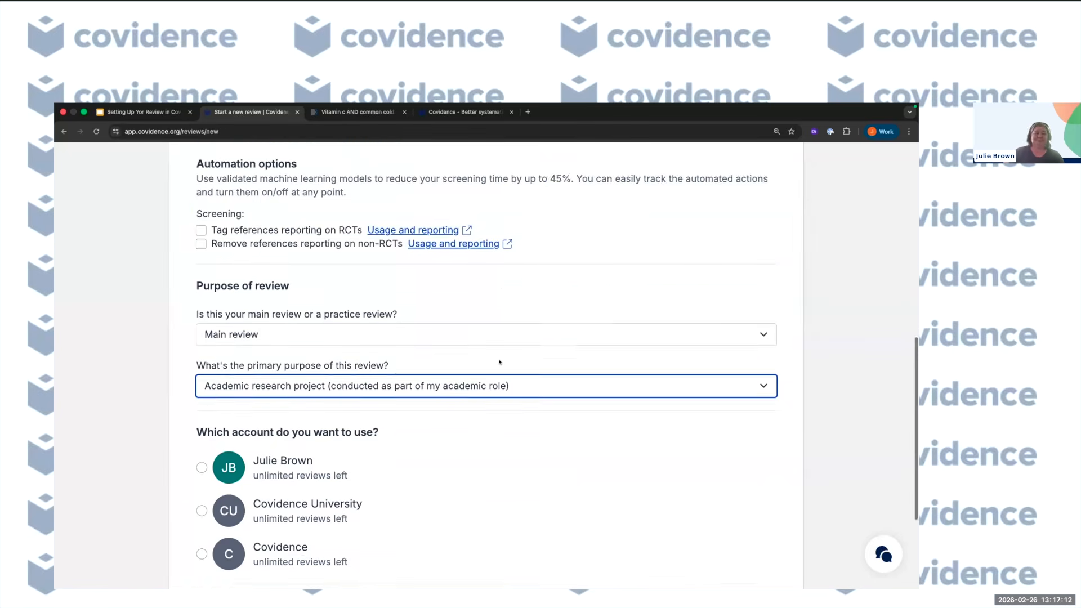
{"action": "scroll", "coordinate": [498, 360], "scroll_direction": "up", "scroll_amount": 3}
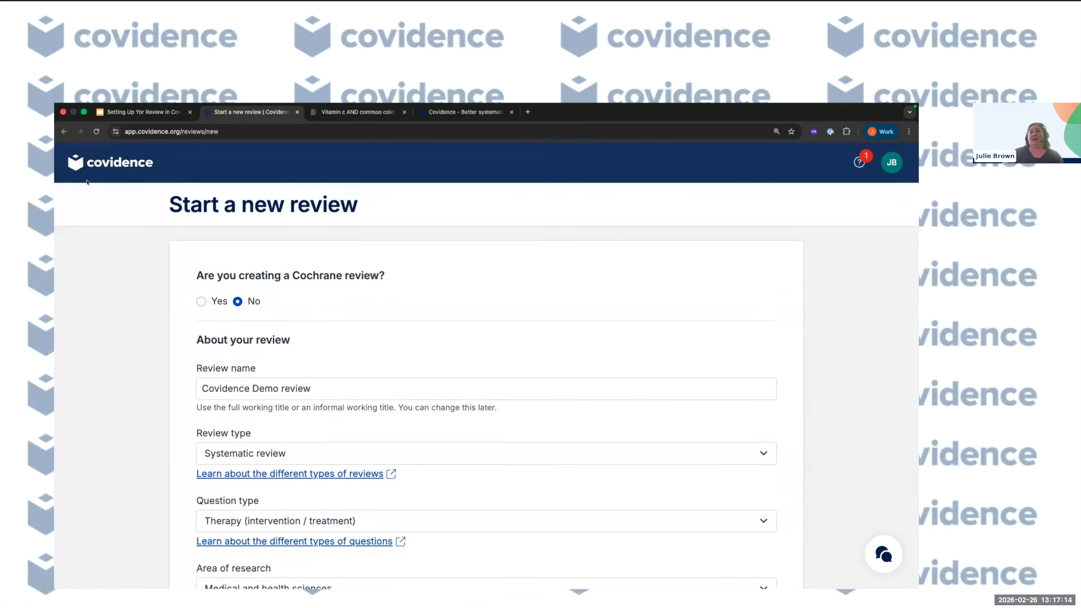
{"action": "left_click", "coordinate": [120, 161]}
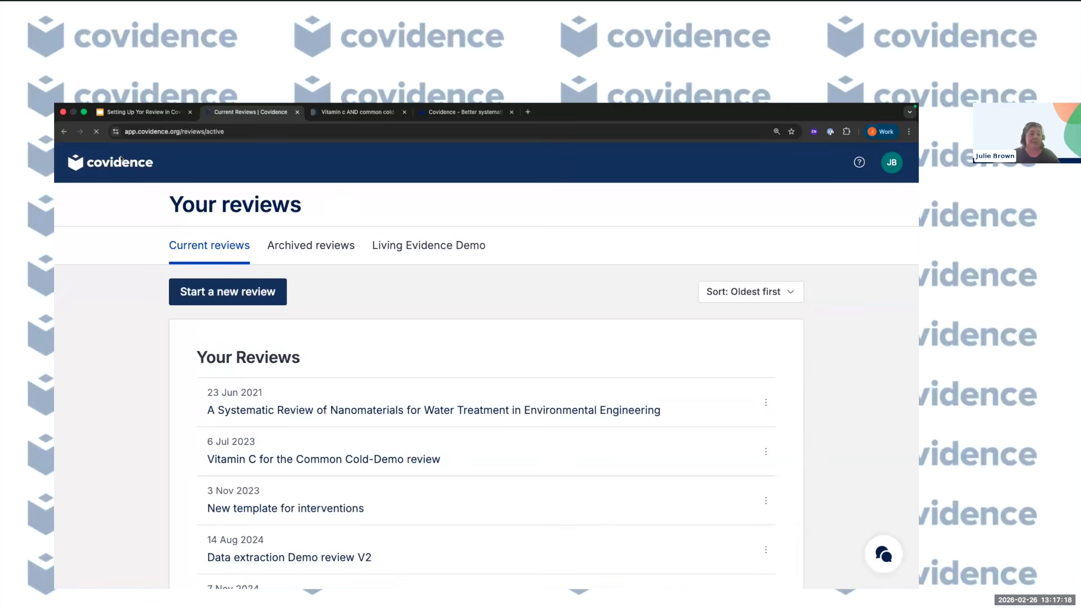
Step: Open the existing review "JB Getting started- Webinar 2026 Demo" from the Covidence Reviews list
{"action": "scroll", "coordinate": [119, 159], "scroll_direction": "down", "scroll_amount": 5}
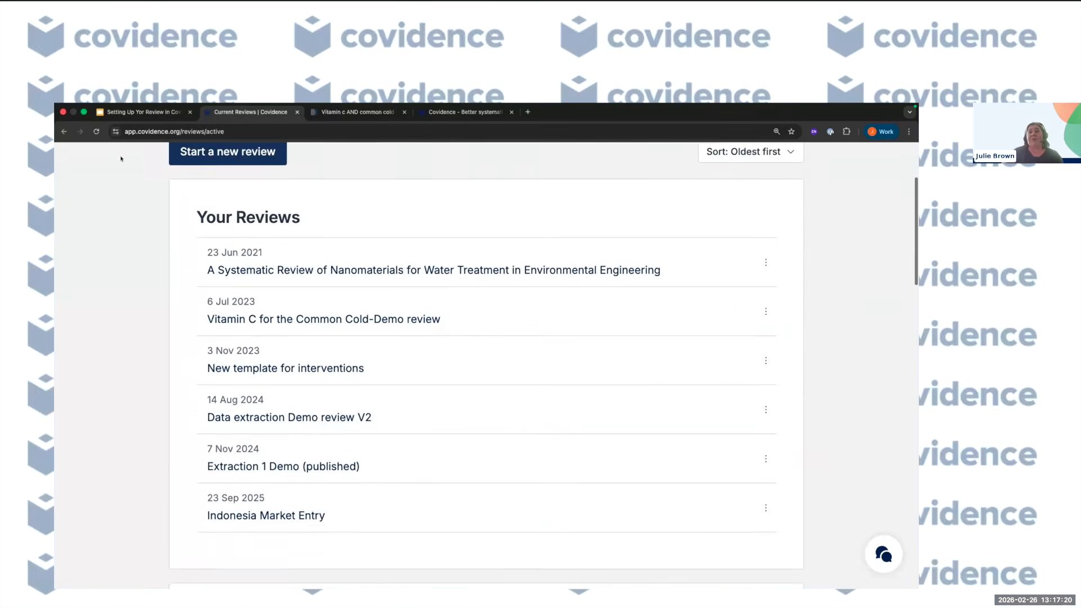
{"action": "scroll", "coordinate": [120, 158], "scroll_direction": "down", "scroll_amount": 1}
{"action": "scroll", "coordinate": [120, 159], "scroll_direction": "down", "scroll_amount": 16}
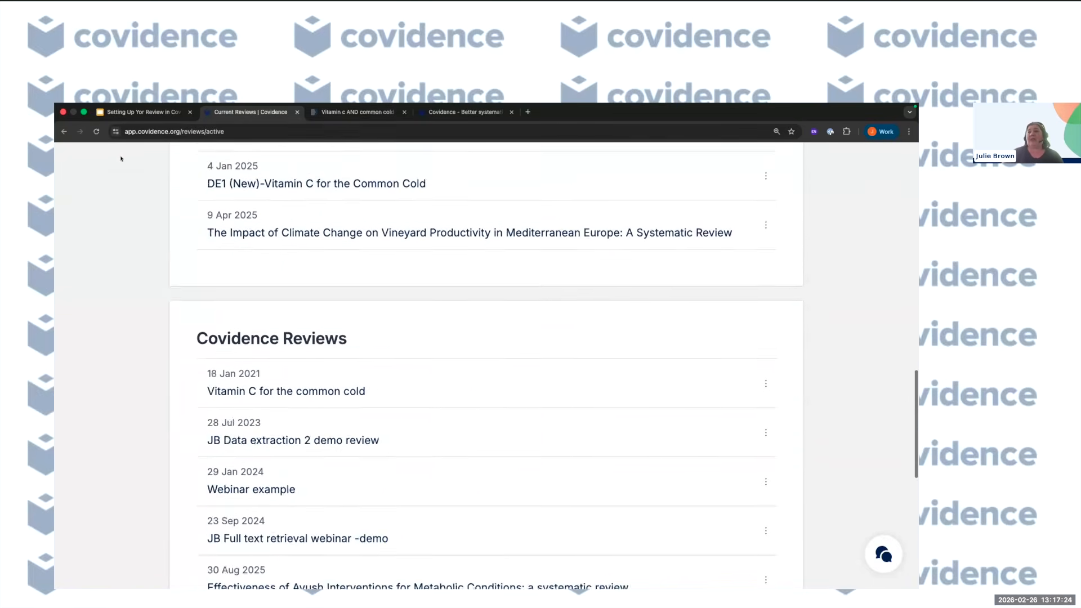
{"action": "scroll", "coordinate": [120, 159], "scroll_direction": "down", "scroll_amount": 1}
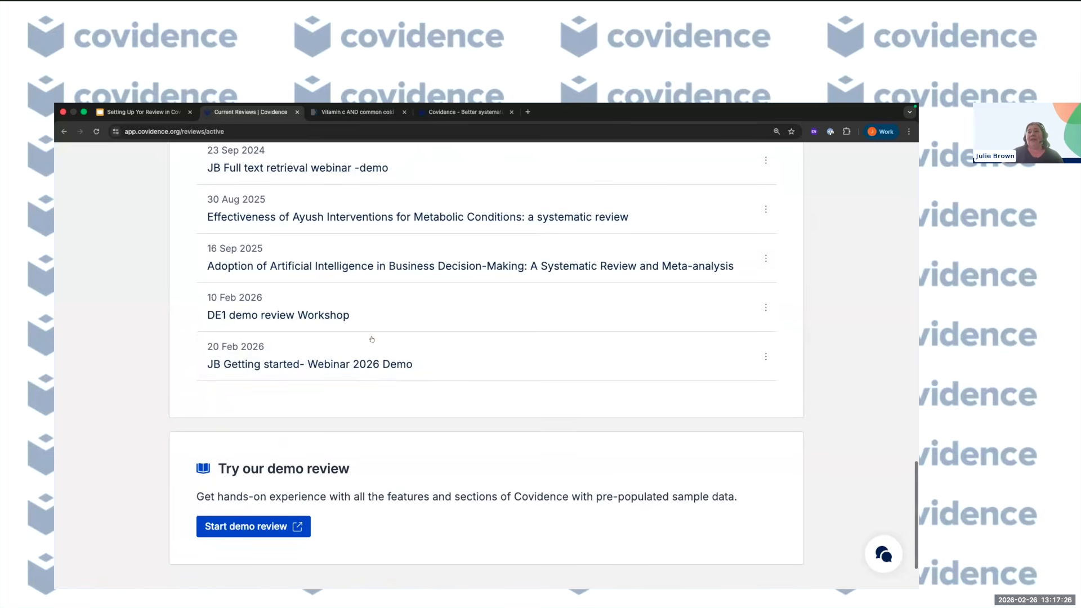
{"action": "left_click", "coordinate": [347, 363]}
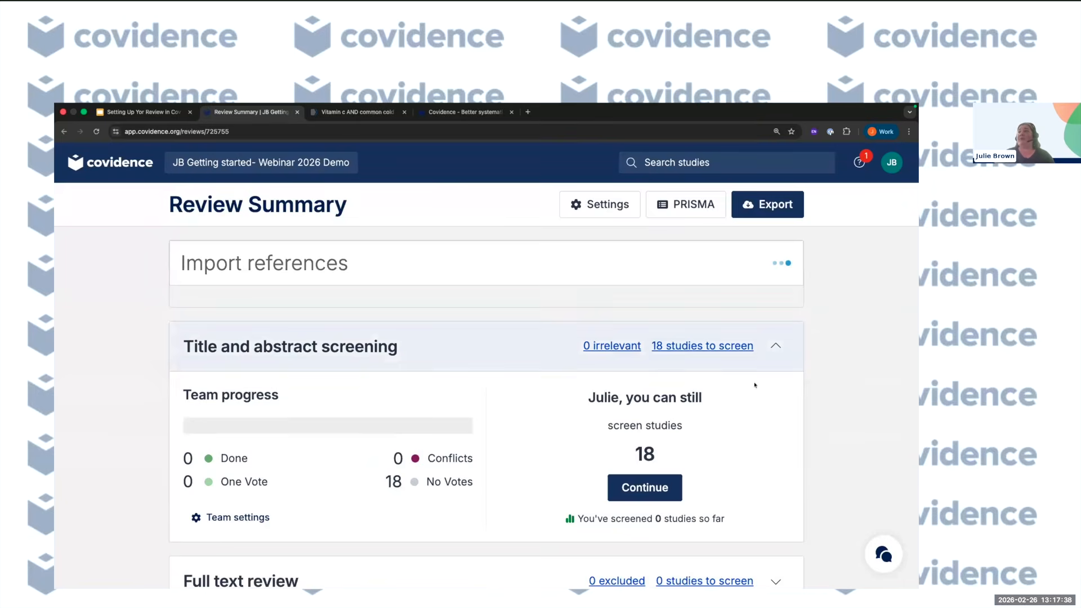
Step: Collapse the Title and abstract screening section of the review summary and open the review's settings
{"action": "left_click", "coordinate": [776, 328]}
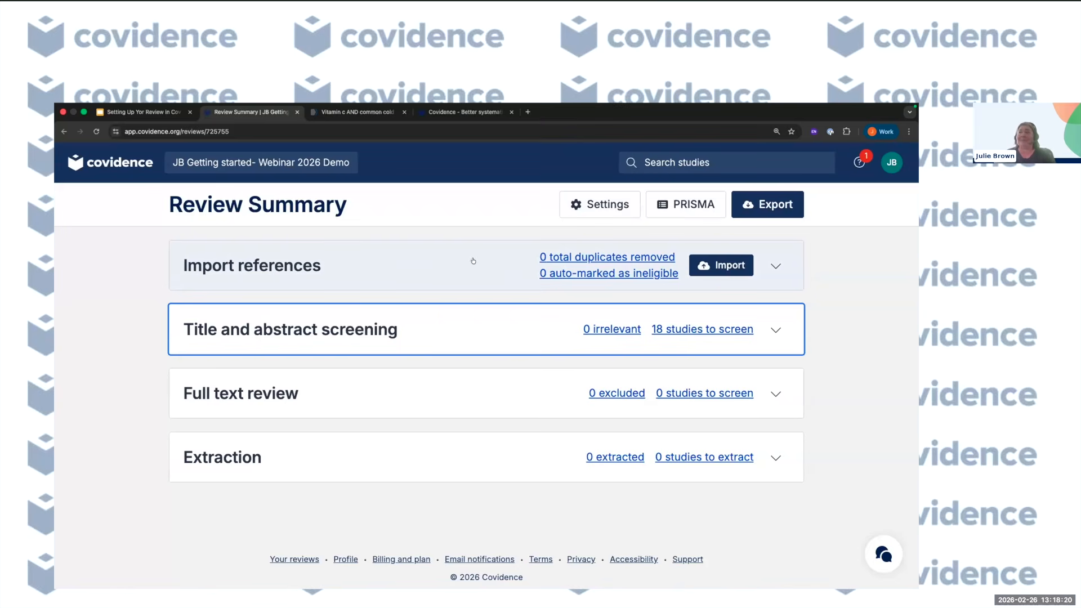
{"action": "left_click", "coordinate": [626, 206]}
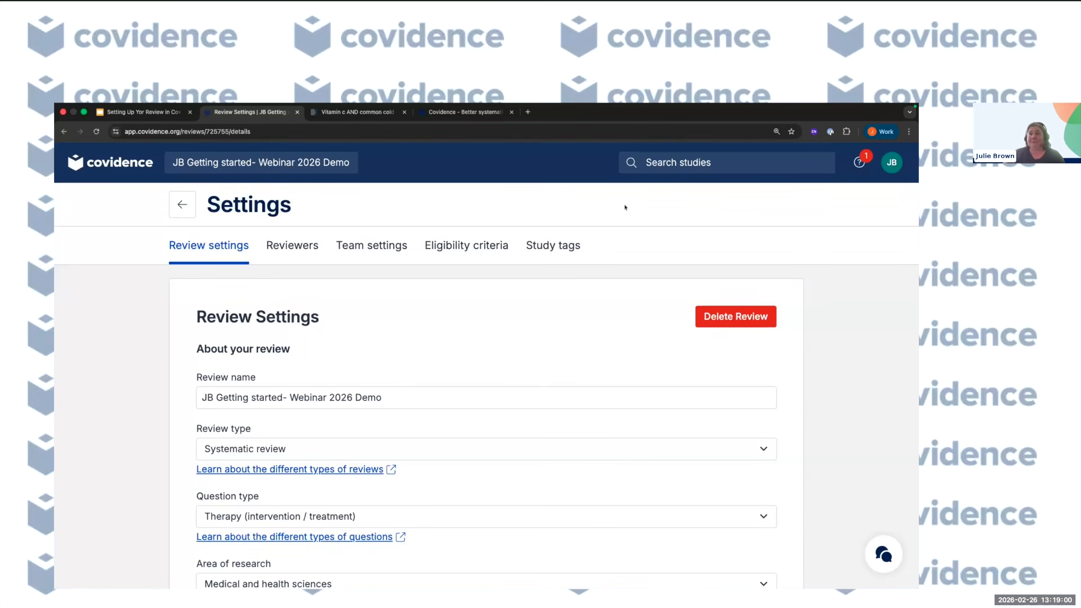
Step: Enable the screening automation options to tag references reporting on RCTs and remove references reporting on non-RCTs
{"action": "scroll", "coordinate": [625, 207], "scroll_direction": "down", "scroll_amount": 2}
{"action": "scroll", "coordinate": [625, 207], "scroll_direction": "down", "scroll_amount": 3}
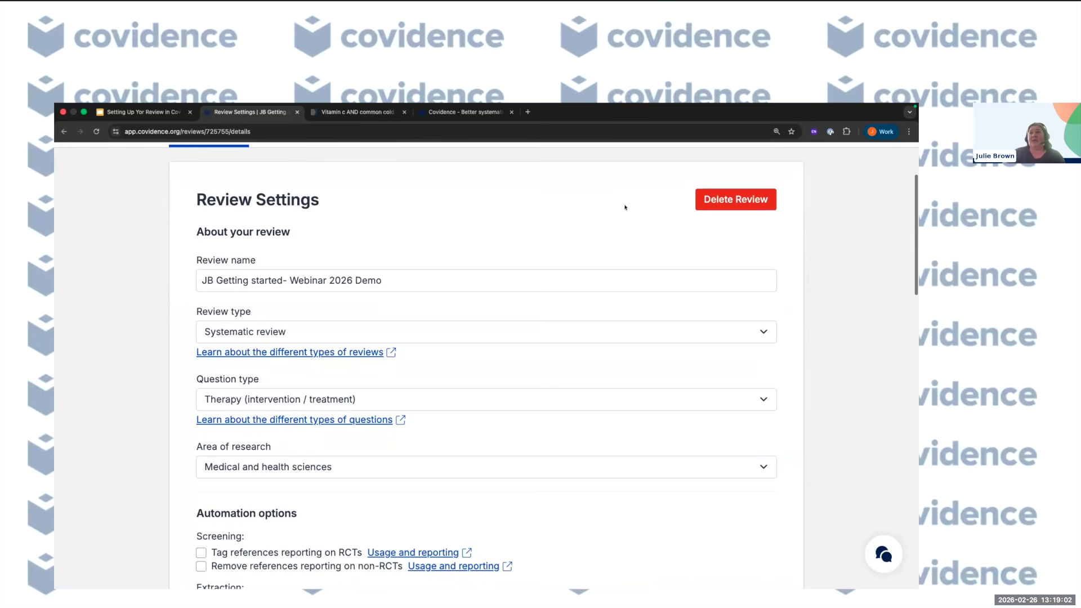
{"action": "scroll", "coordinate": [314, 584], "scroll_direction": "up", "scroll_amount": 3}
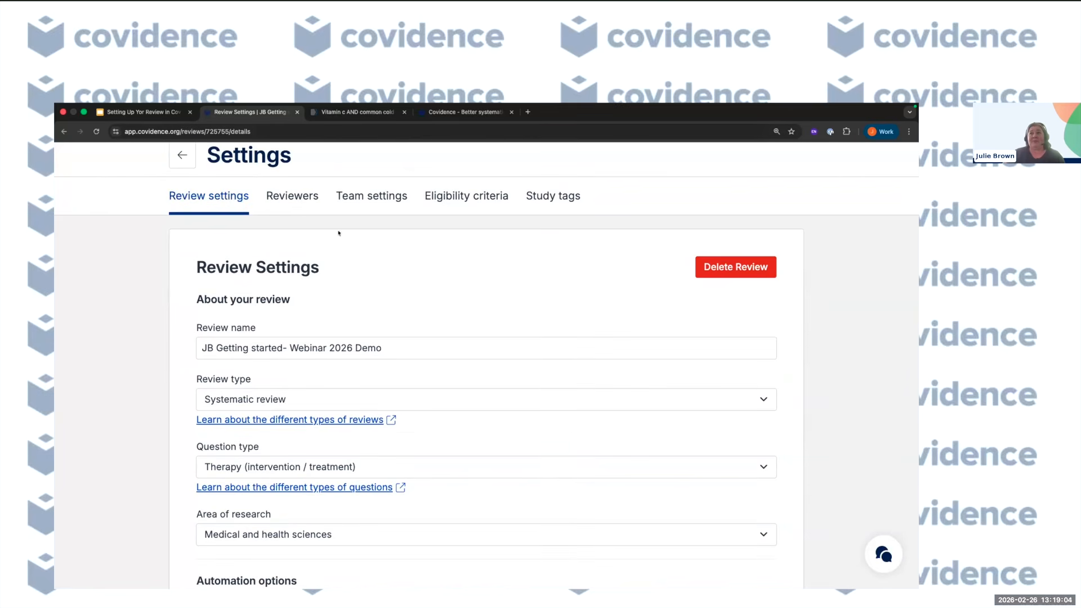
{"action": "scroll", "coordinate": [417, 301], "scroll_direction": "down", "scroll_amount": 5}
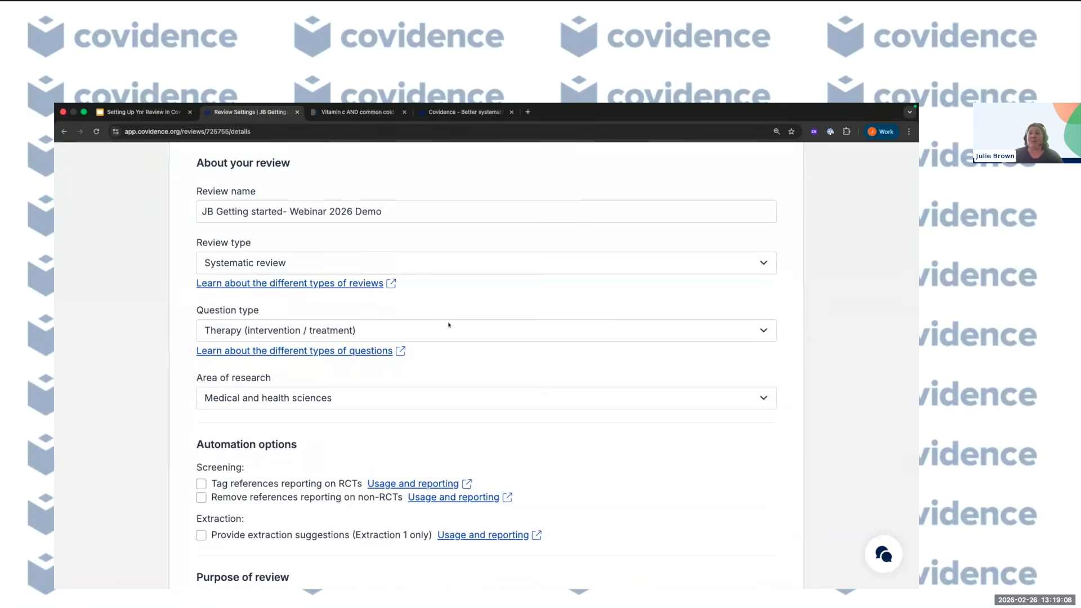
{"action": "scroll", "coordinate": [466, 403], "scroll_direction": "down", "scroll_amount": 1}
{"action": "scroll", "coordinate": [466, 403], "scroll_direction": "down", "scroll_amount": 4}
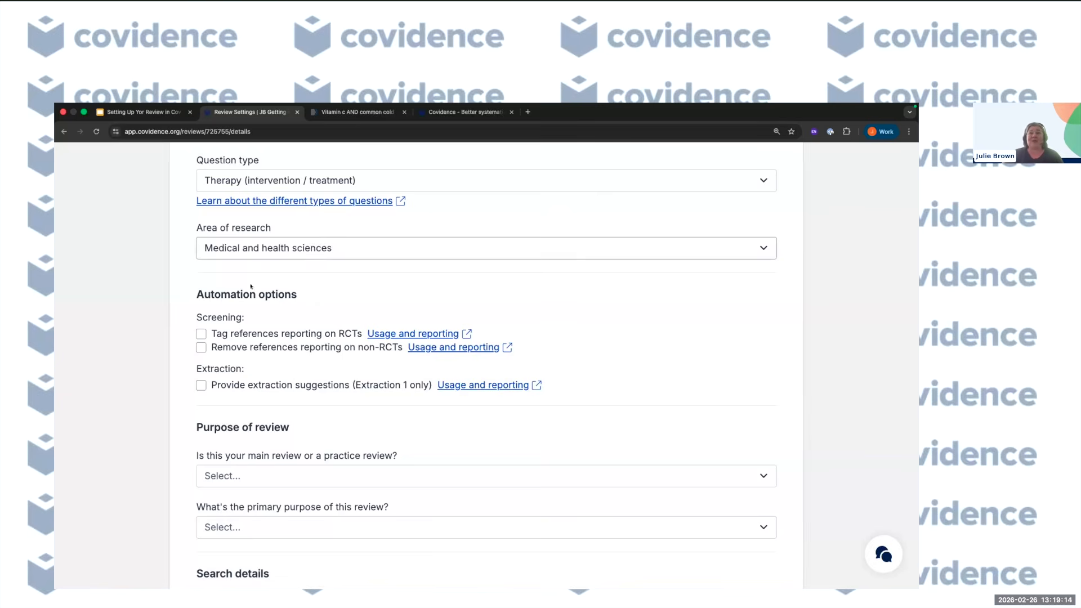
{"action": "left_click", "coordinate": [200, 333]}
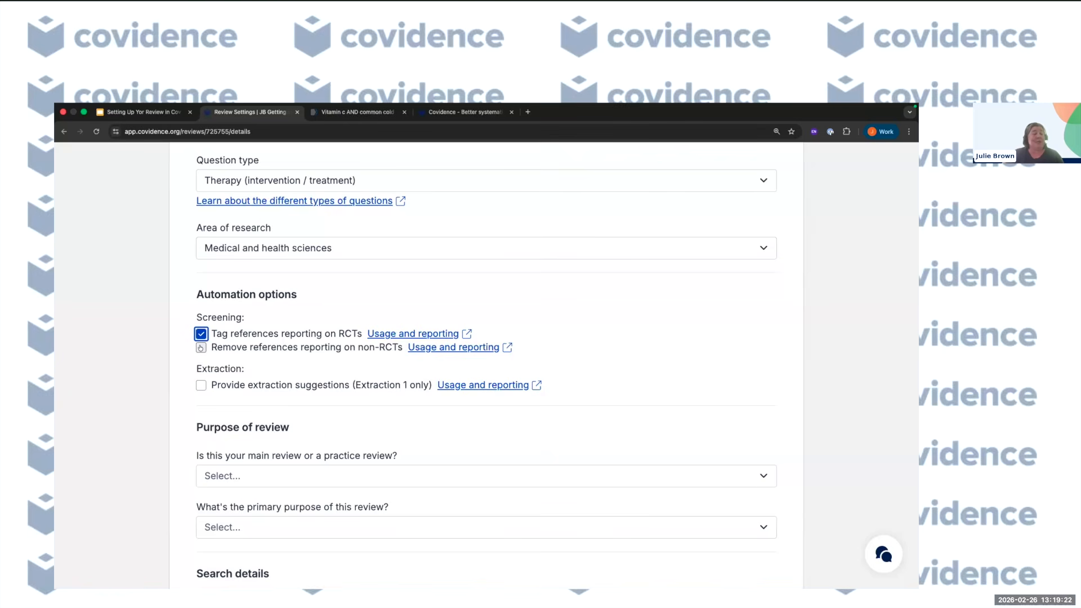
{"action": "left_click", "coordinate": [200, 347]}
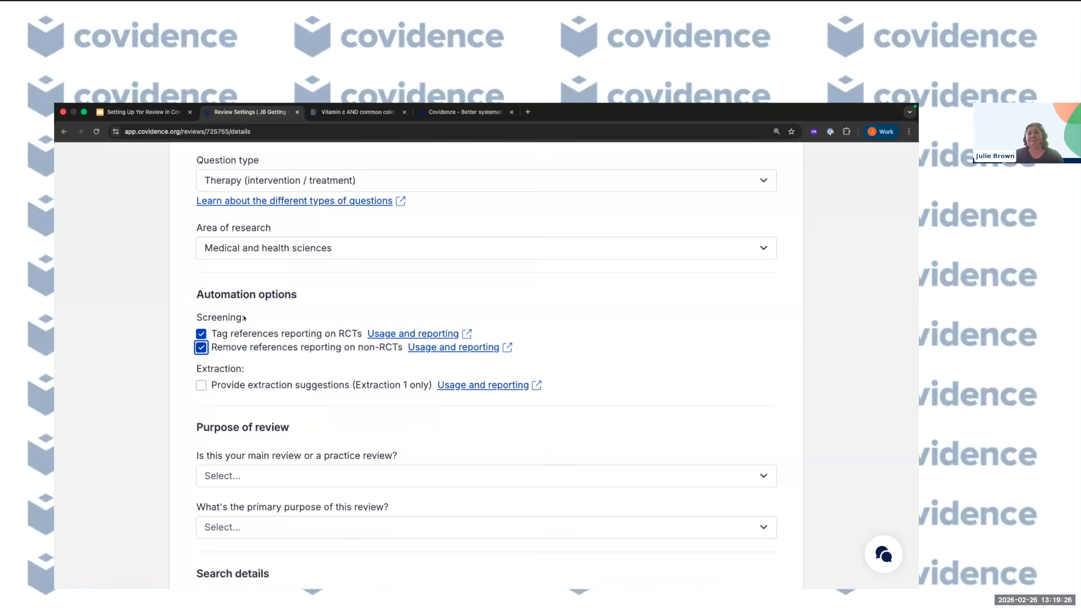
Step: Set the purpose of review to Main review with the primary purpose Academic research project (conducted as part of my academic role)
{"action": "scroll", "coordinate": [243, 318], "scroll_direction": "down", "scroll_amount": 3}
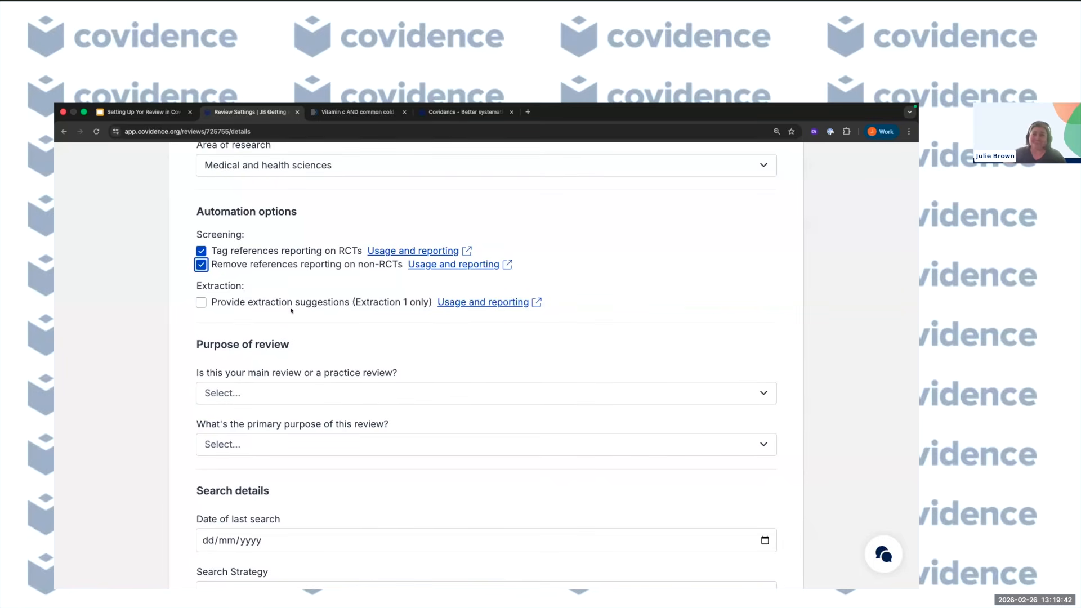
{"action": "scroll", "coordinate": [292, 310], "scroll_direction": "down", "scroll_amount": 2}
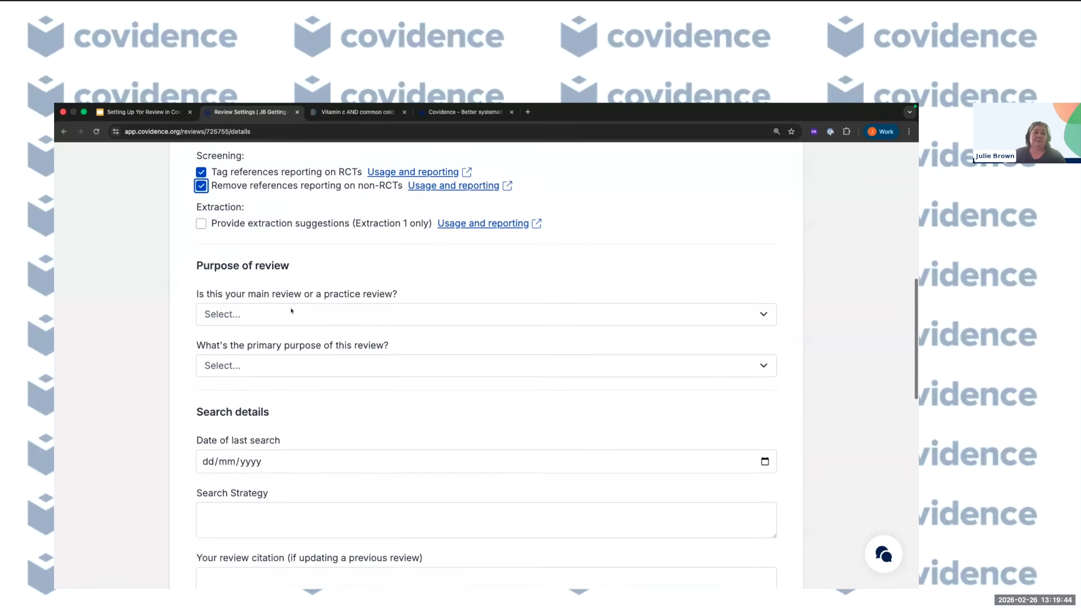
{"action": "scroll", "coordinate": [291, 310], "scroll_direction": "down", "scroll_amount": 1}
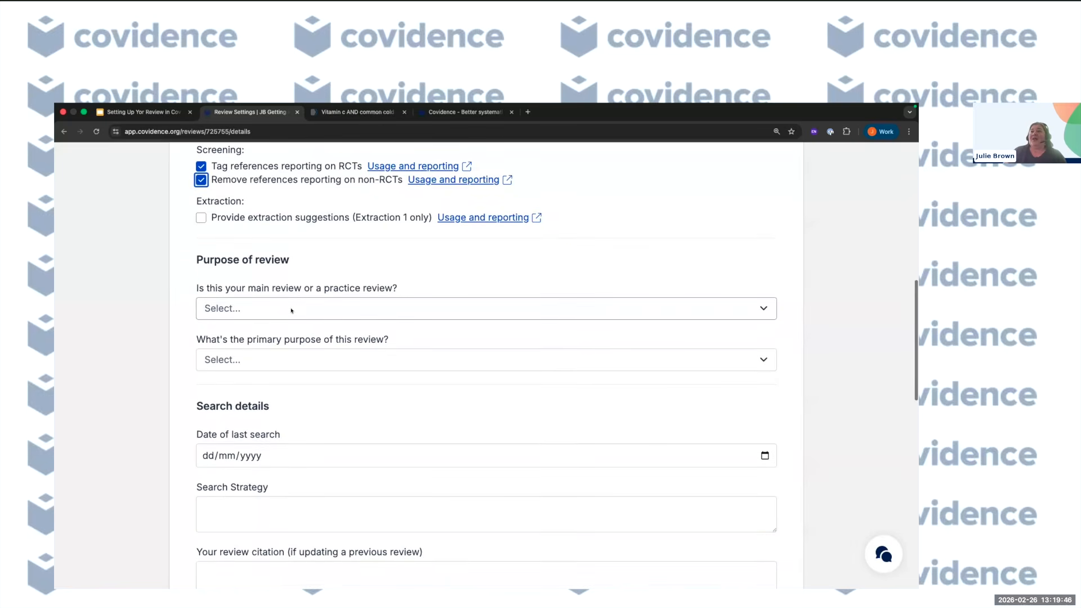
{"action": "scroll", "coordinate": [291, 310], "scroll_direction": "down", "scroll_amount": 1}
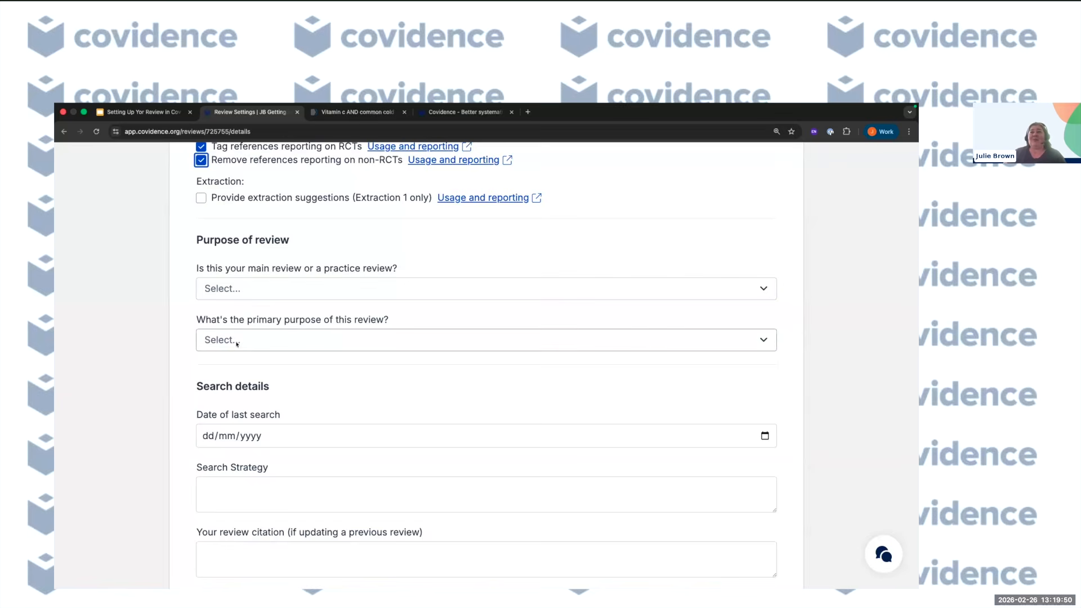
{"action": "scroll", "coordinate": [236, 342], "scroll_direction": "down", "scroll_amount": 2}
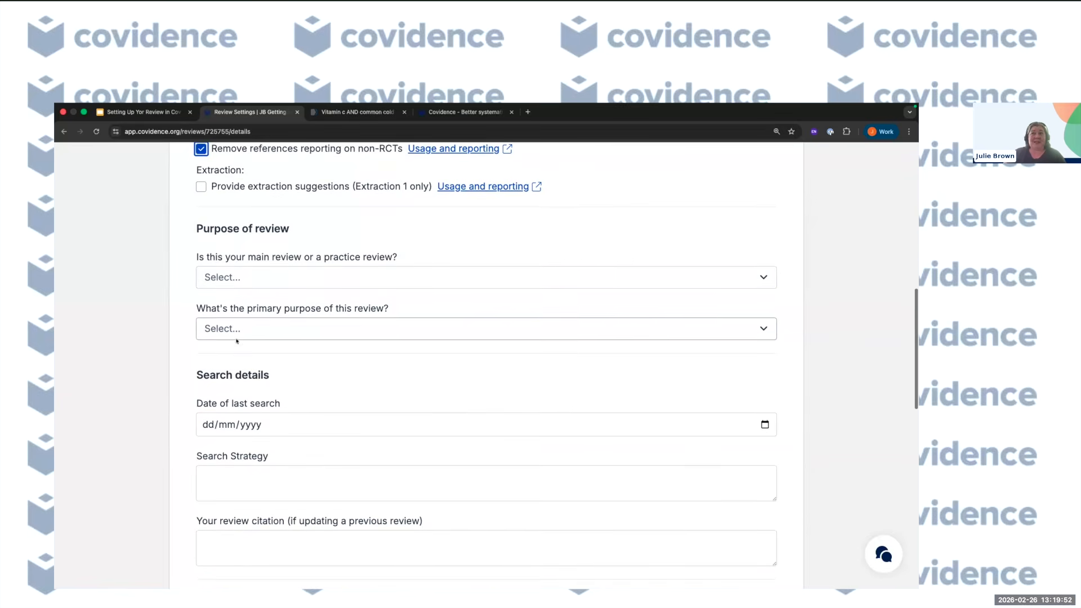
{"action": "left_click", "coordinate": [243, 277]}
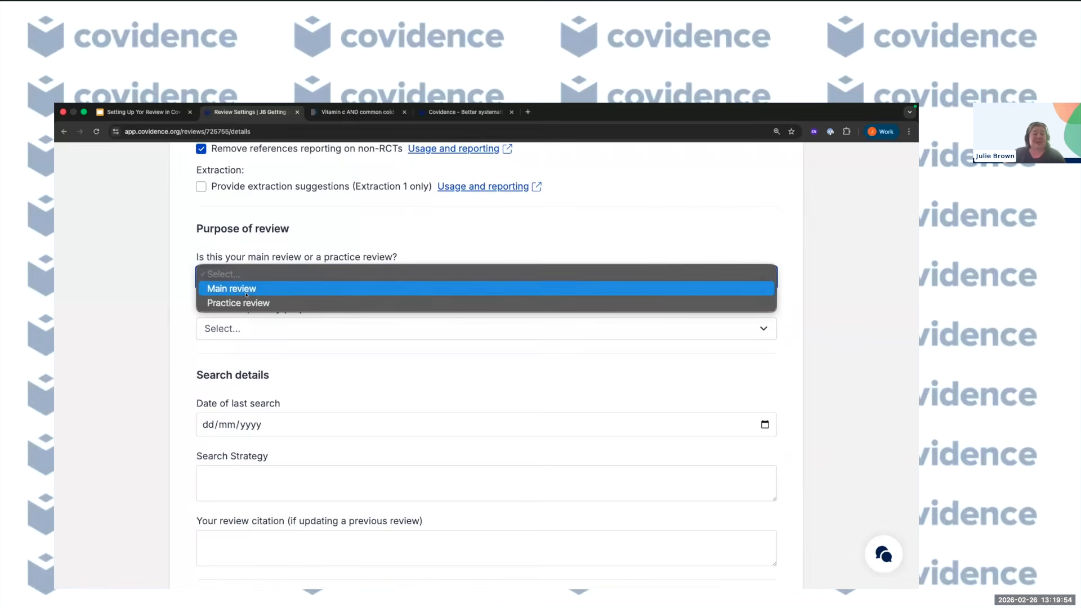
{"action": "left_click", "coordinate": [251, 288]}
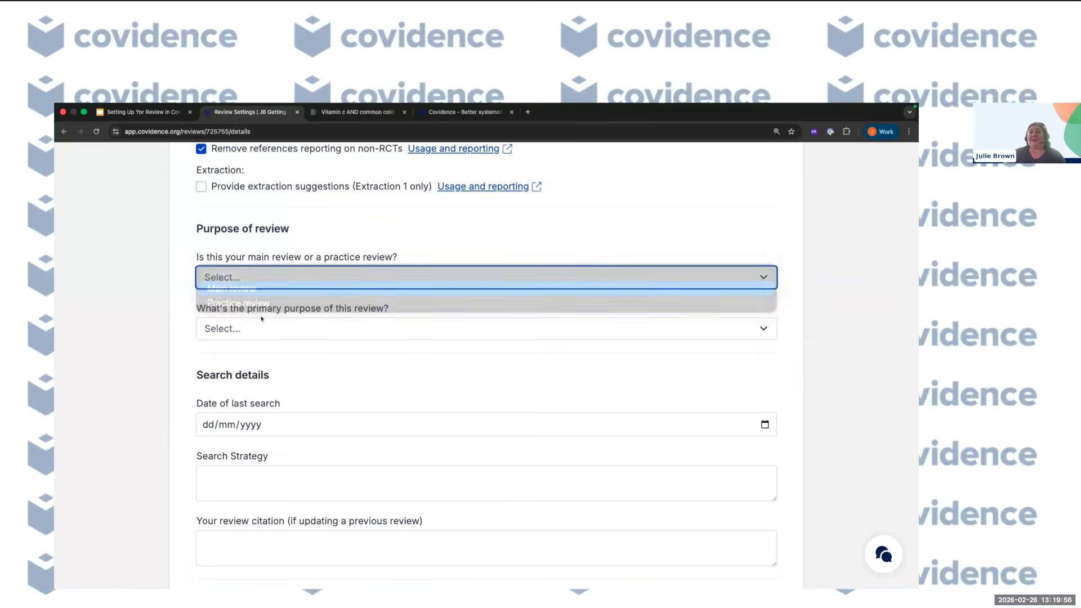
{"action": "left_click", "coordinate": [258, 329]}
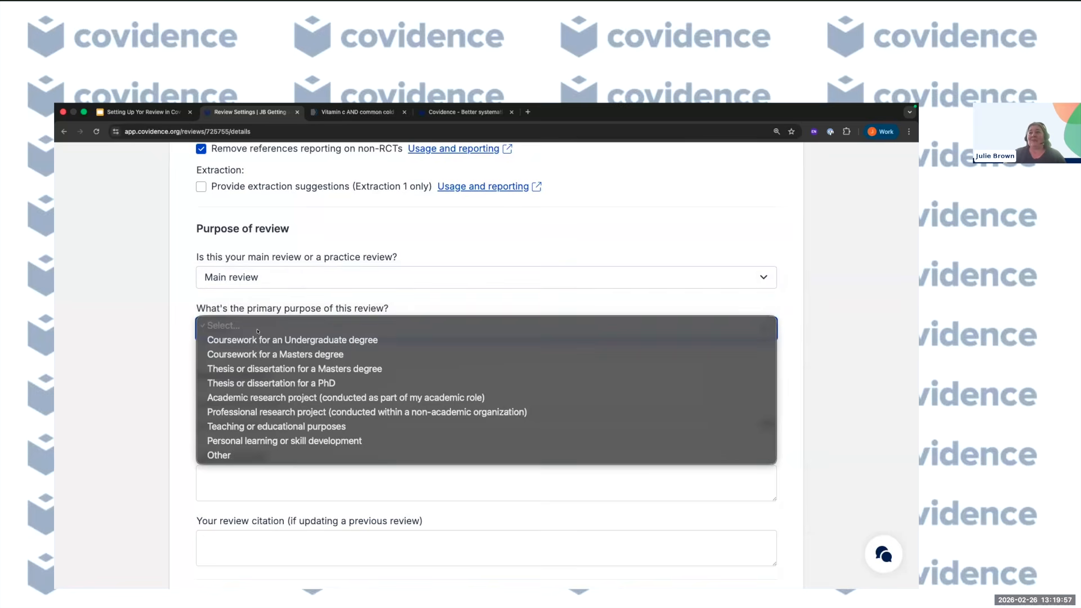
{"action": "left_click", "coordinate": [260, 398]}
Step: Switch the number of reviewers required for screen to 1 and back to 2
{"action": "scroll", "coordinate": [262, 396], "scroll_direction": "down", "scroll_amount": 2}
{"action": "scroll", "coordinate": [262, 396], "scroll_direction": "down", "scroll_amount": 3}
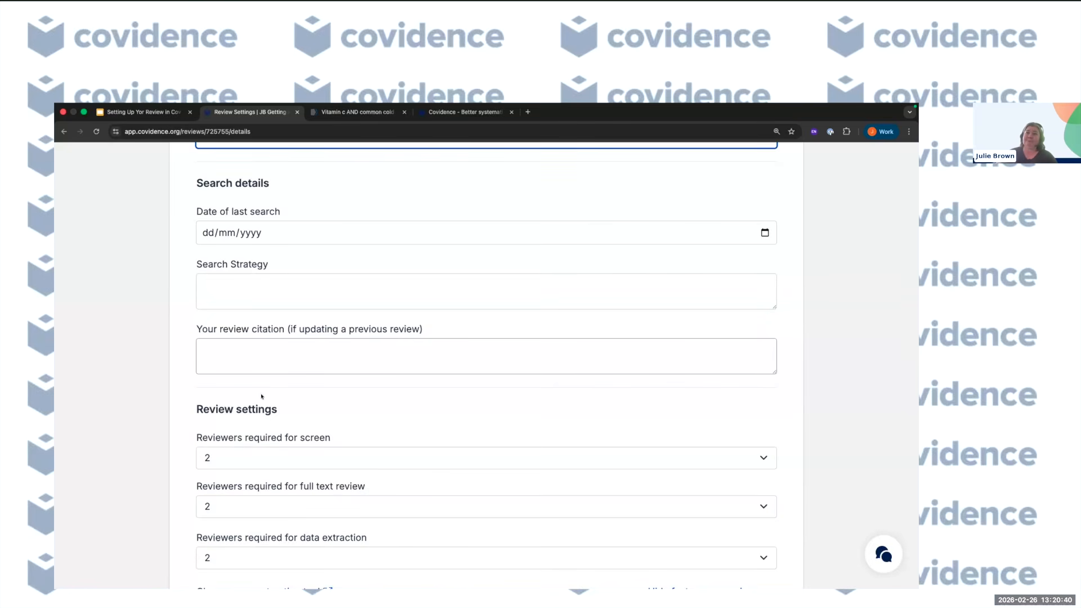
{"action": "scroll", "coordinate": [261, 396], "scroll_direction": "down", "scroll_amount": 3}
{"action": "scroll", "coordinate": [261, 396], "scroll_direction": "down", "scroll_amount": 1}
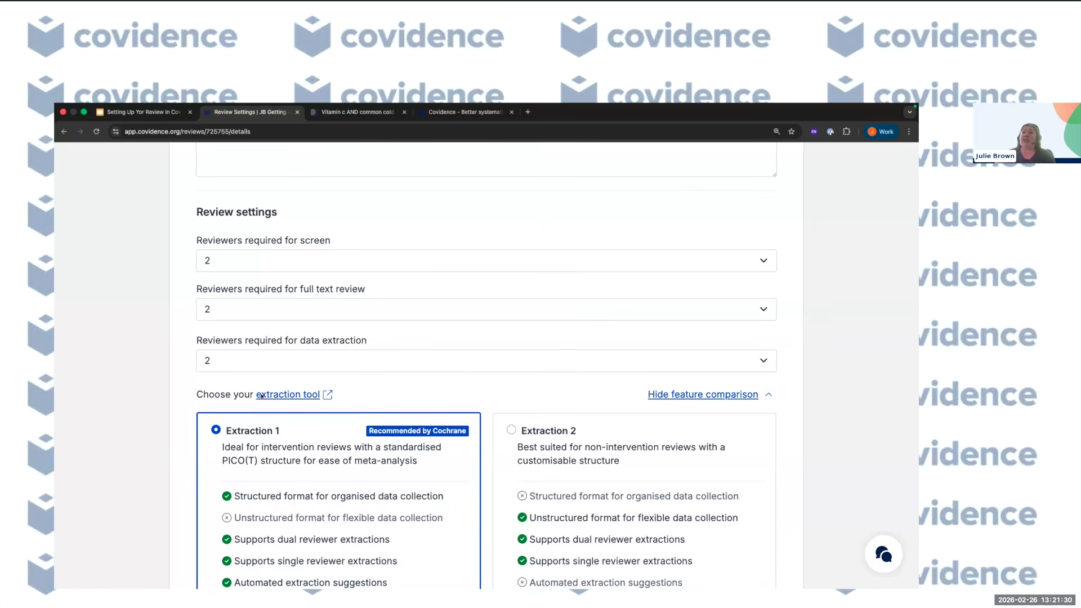
{"action": "left_click", "coordinate": [448, 265]}
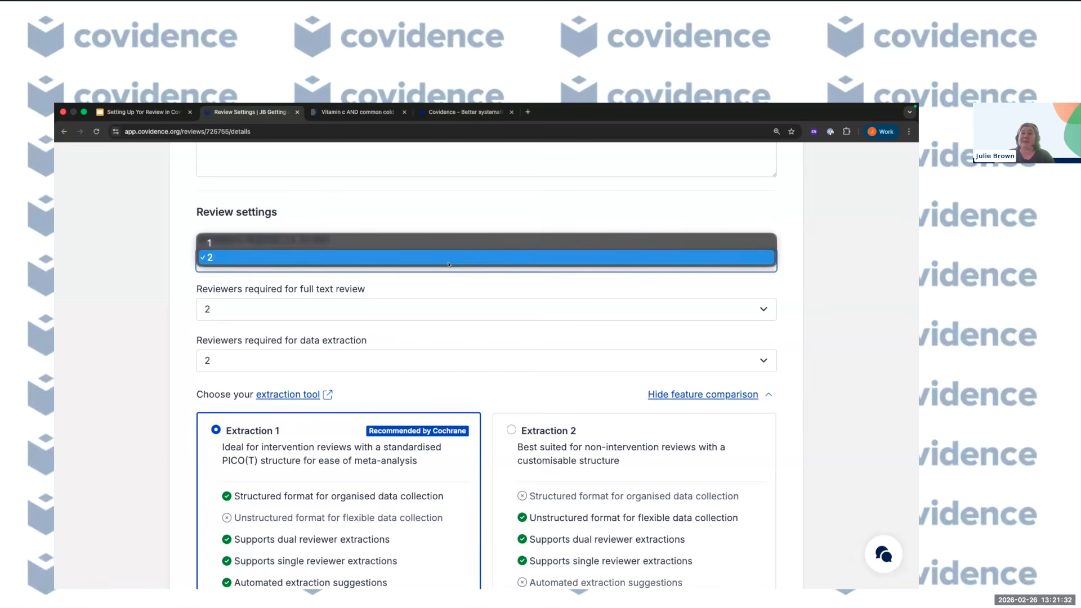
{"action": "left_click", "coordinate": [412, 243]}
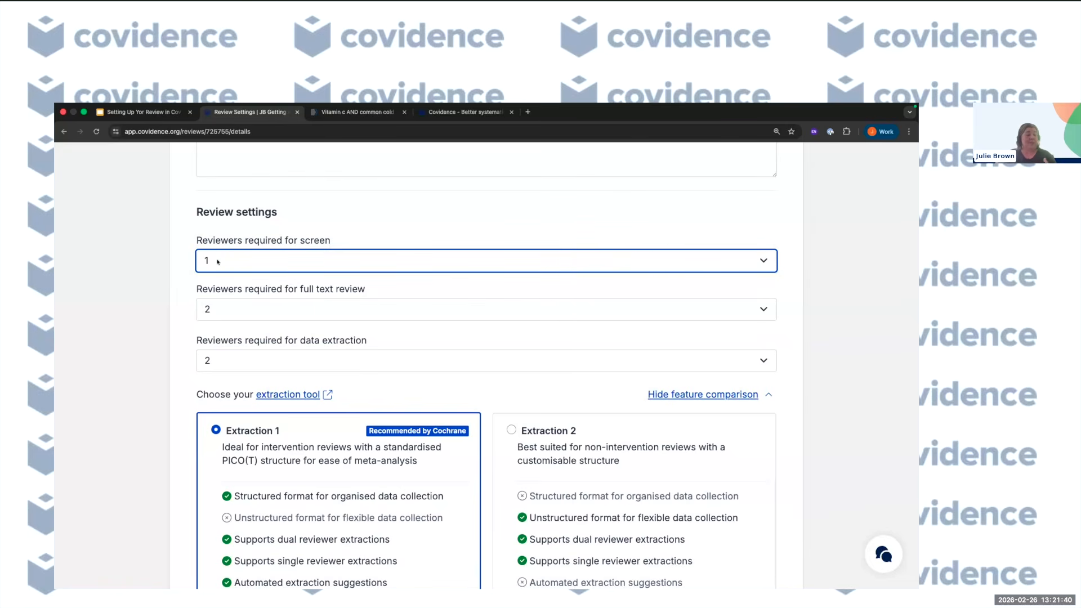
{"action": "left_click", "coordinate": [227, 261]}
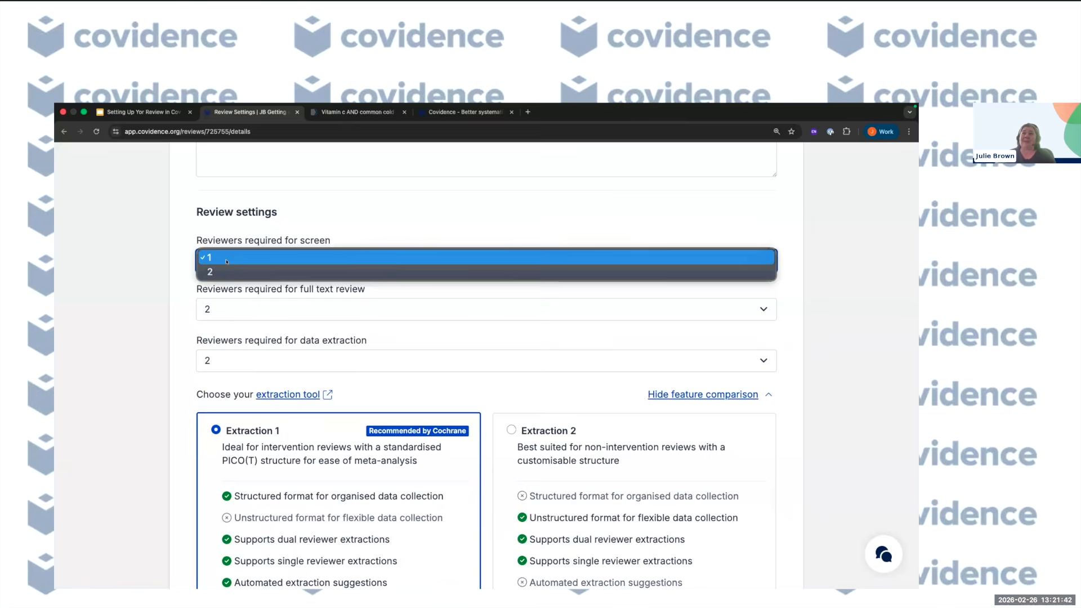
{"action": "left_click", "coordinate": [228, 270]}
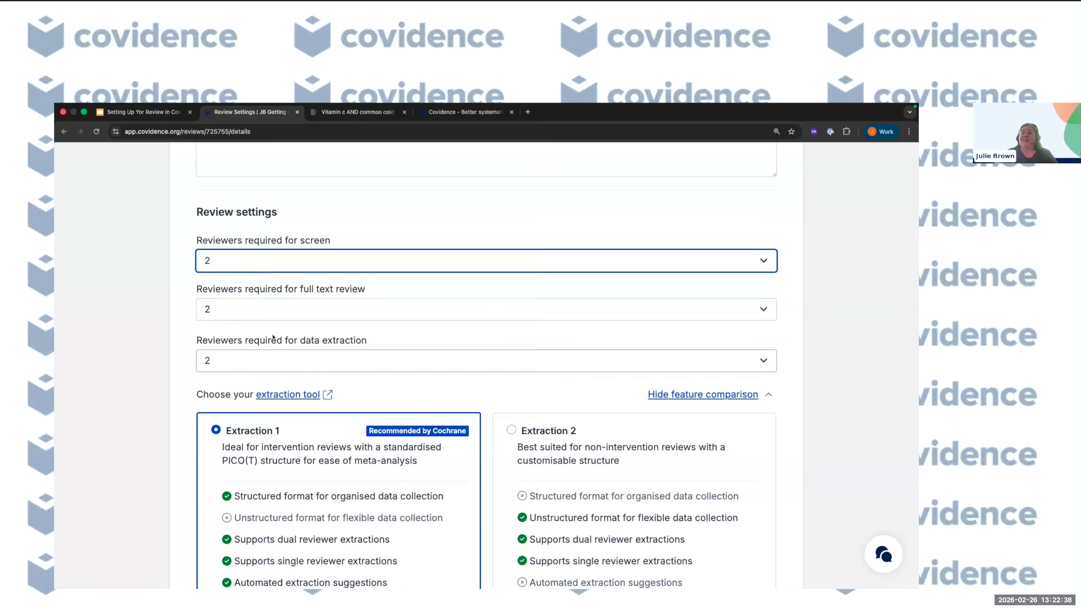
Step: Check the reviewer number options for data extraction, keeping 2, and compare the features of Extraction 1 and Extraction 2
{"action": "scroll", "coordinate": [270, 327], "scroll_direction": "down", "scroll_amount": 1}
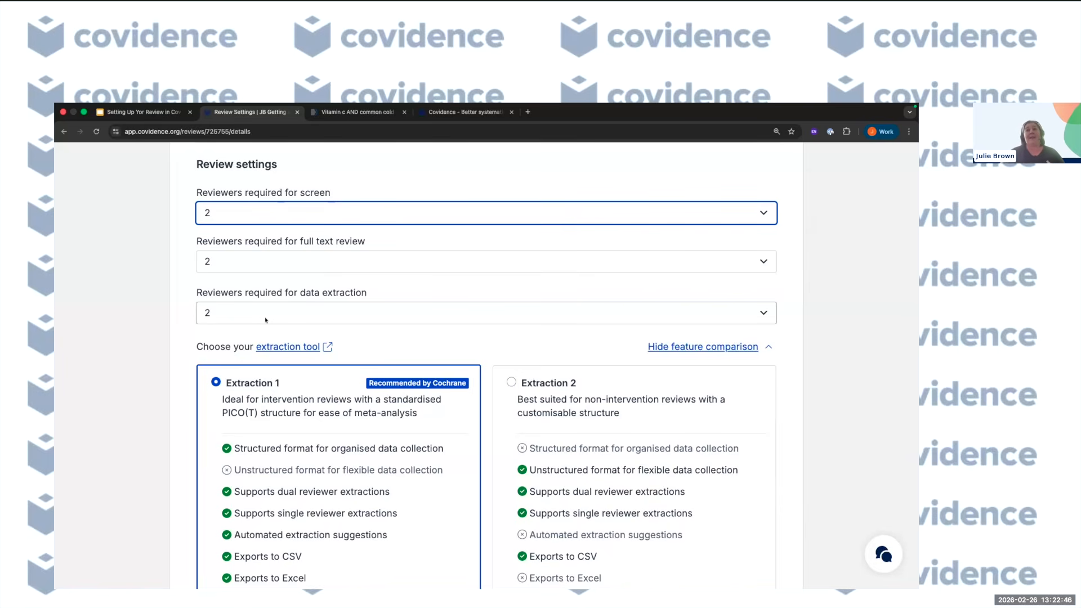
{"action": "left_click", "coordinate": [264, 312]}
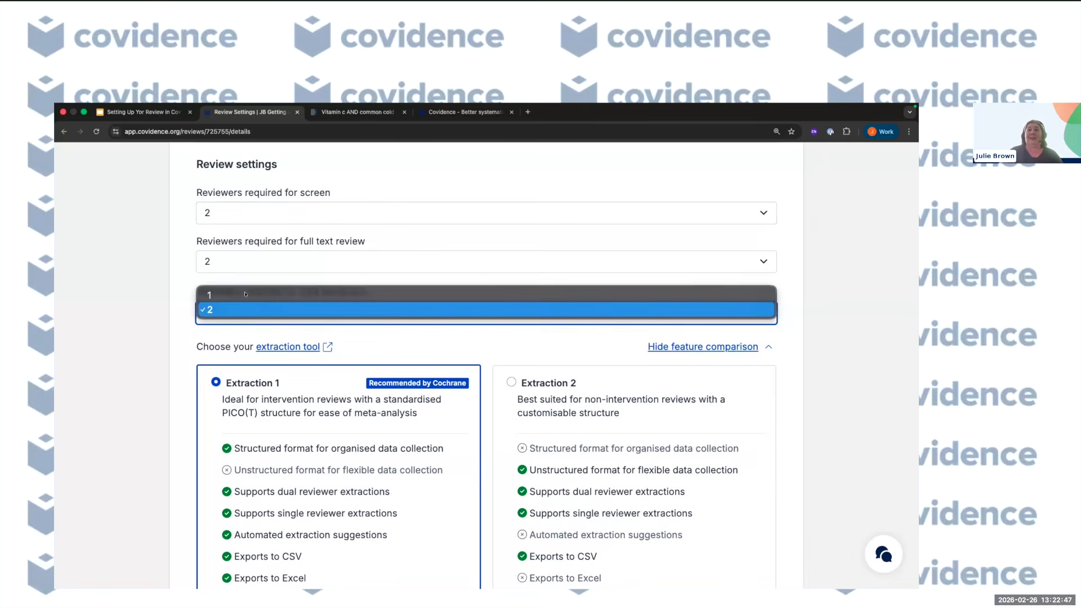
{"action": "left_click", "coordinate": [224, 316]}
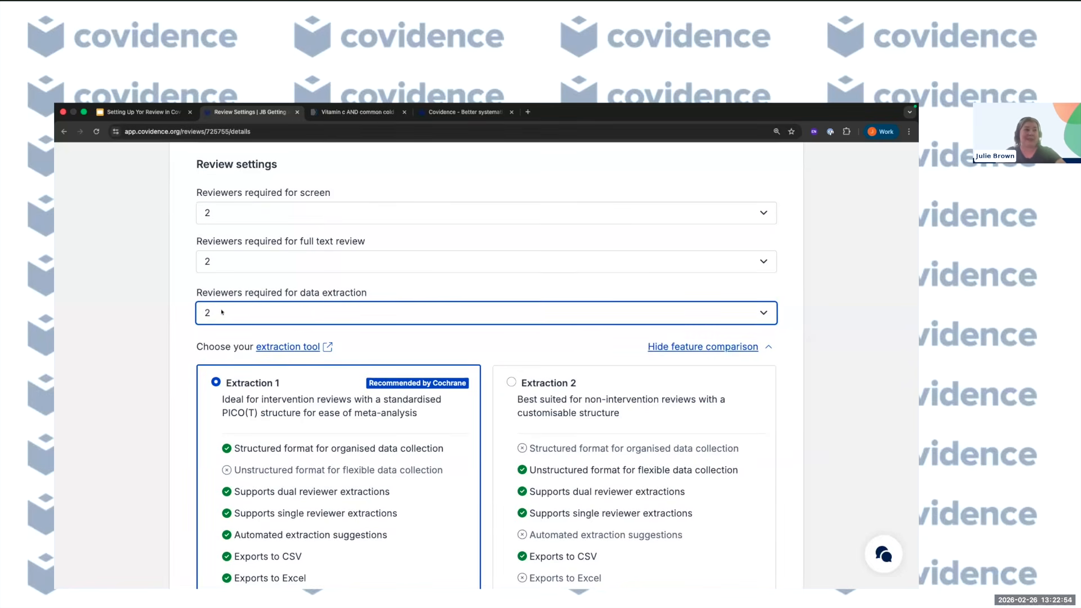
{"action": "scroll", "coordinate": [222, 312], "scroll_direction": "down", "scroll_amount": 3}
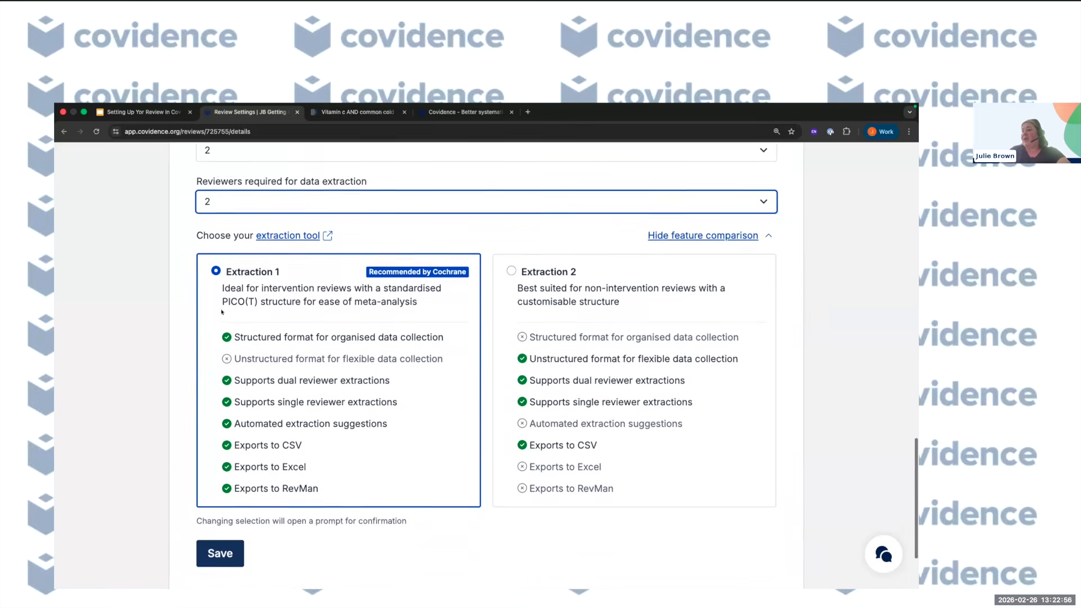
{"action": "scroll", "coordinate": [222, 311], "scroll_direction": "down", "scroll_amount": 1}
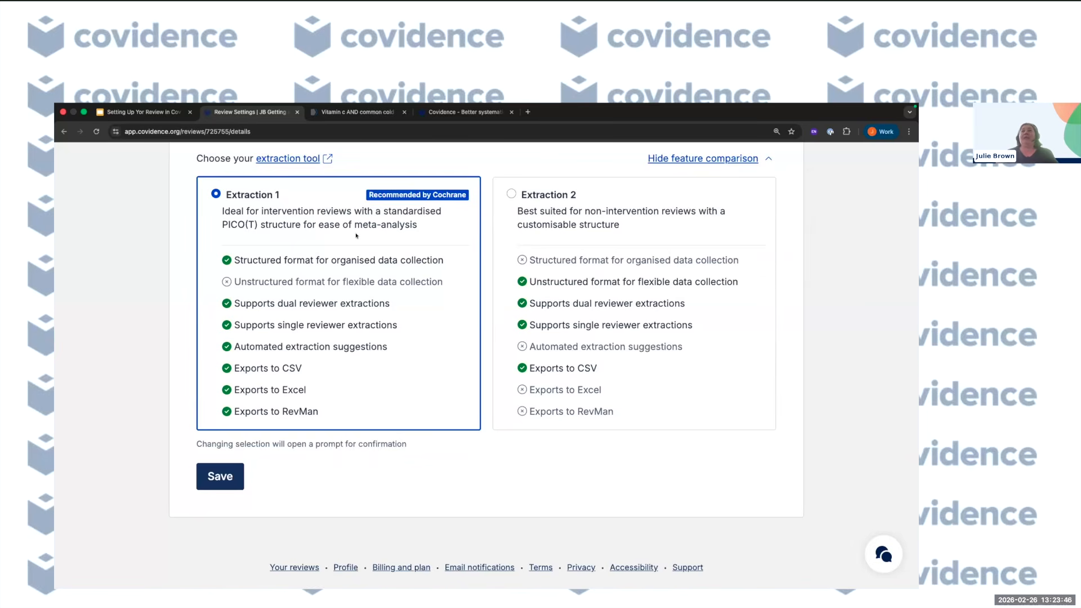
{"action": "scroll", "coordinate": [356, 235], "scroll_direction": "up", "scroll_amount": 2}
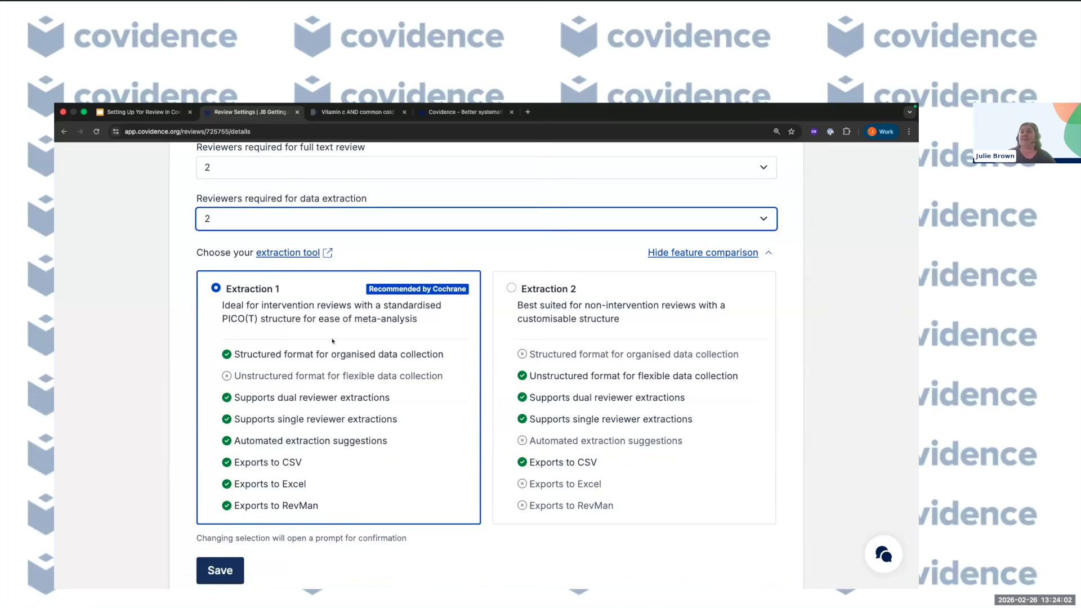
Step: Look back over the review settings and save them, keeping Extraction 1 as the extraction tool
{"action": "scroll", "coordinate": [332, 344], "scroll_direction": "down", "scroll_amount": 3}
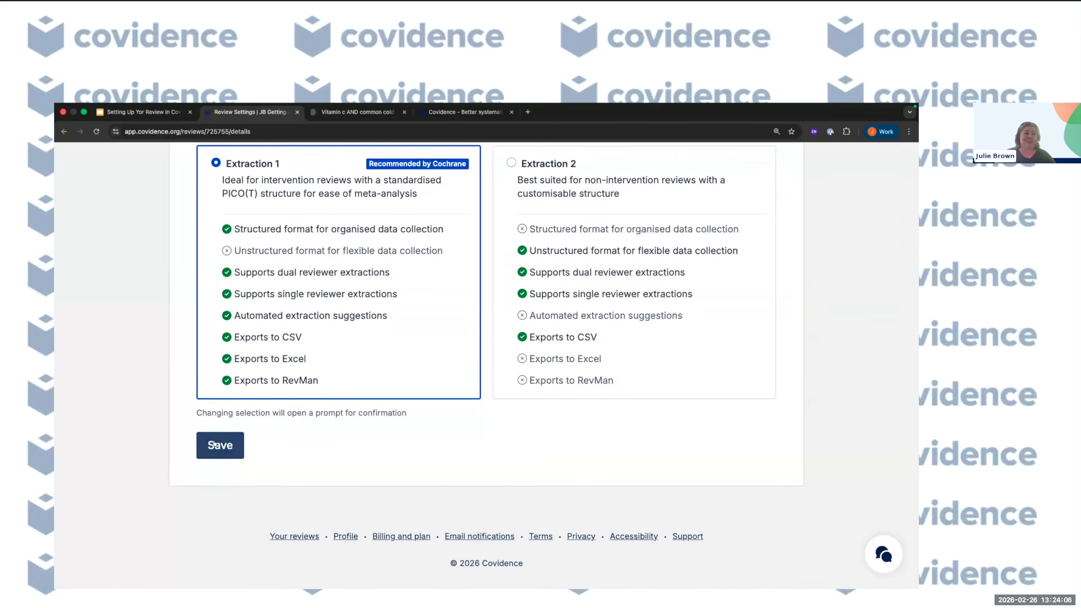
{"action": "scroll", "coordinate": [340, 446], "scroll_direction": "up", "scroll_amount": 15}
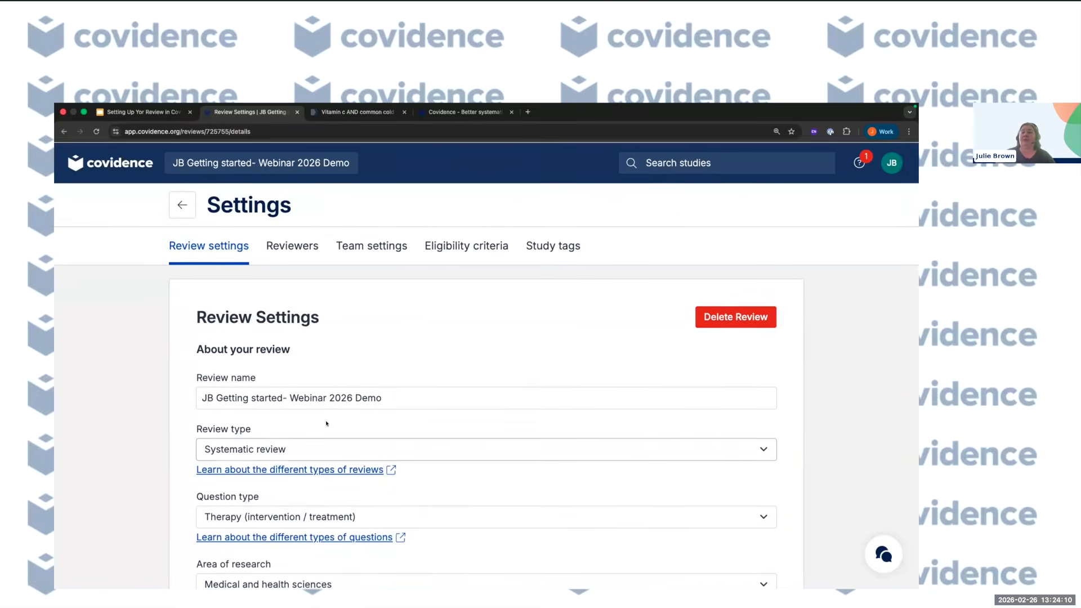
{"action": "scroll", "coordinate": [360, 369], "scroll_direction": "down", "scroll_amount": 15}
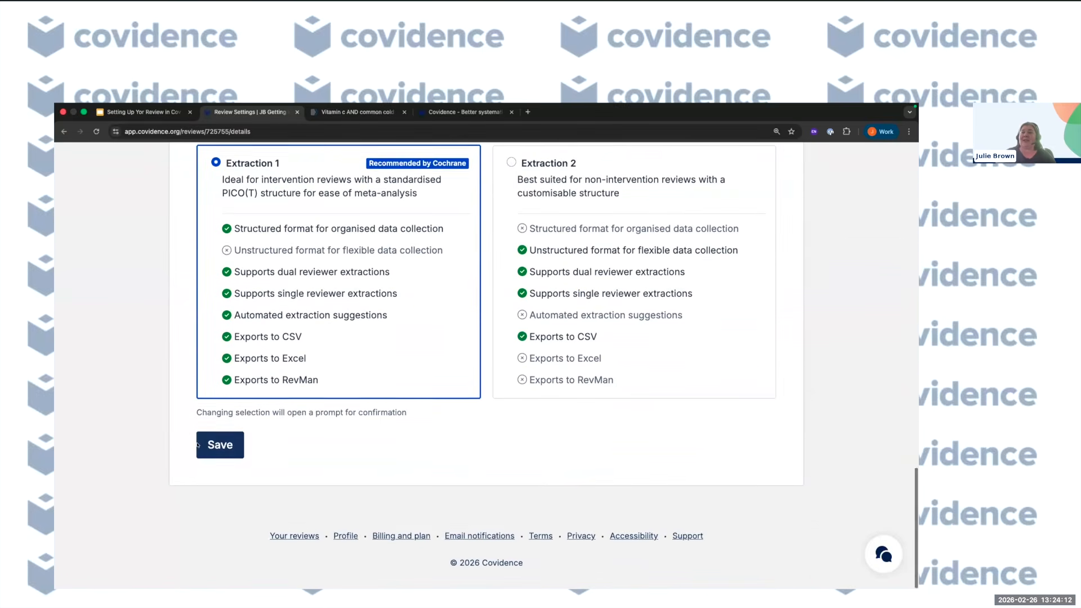
{"action": "left_click", "coordinate": [221, 444]}
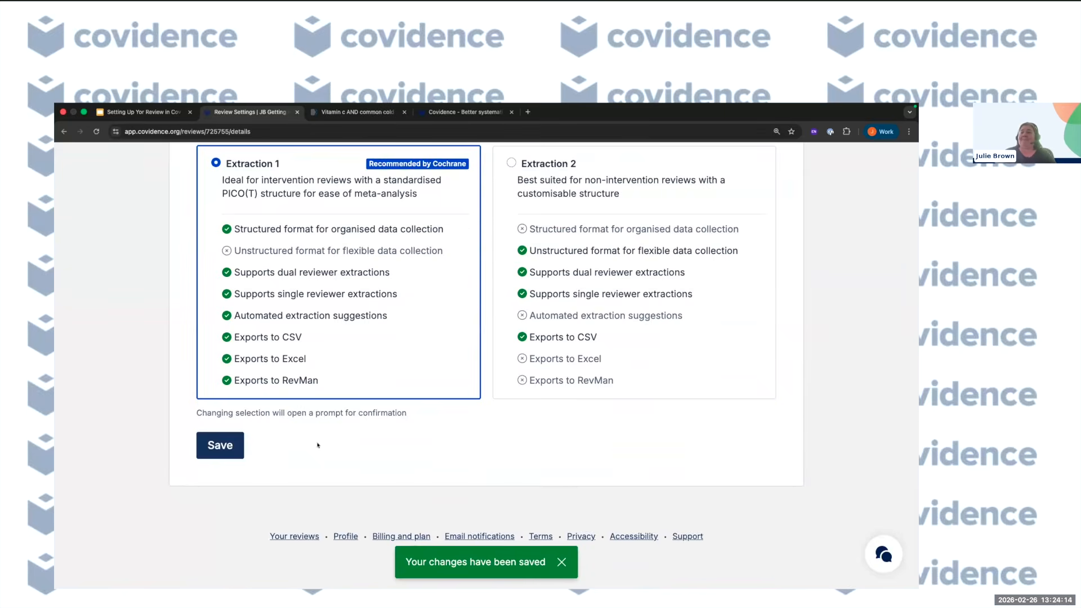
Step: Examine the review's active reviewers and the first name and email fields for inviting a new reviewer, closing the invitation without sending it
{"action": "scroll", "coordinate": [319, 447], "scroll_direction": "up", "scroll_amount": 15}
{"action": "scroll", "coordinate": [318, 445], "scroll_direction": "up", "scroll_amount": 3}
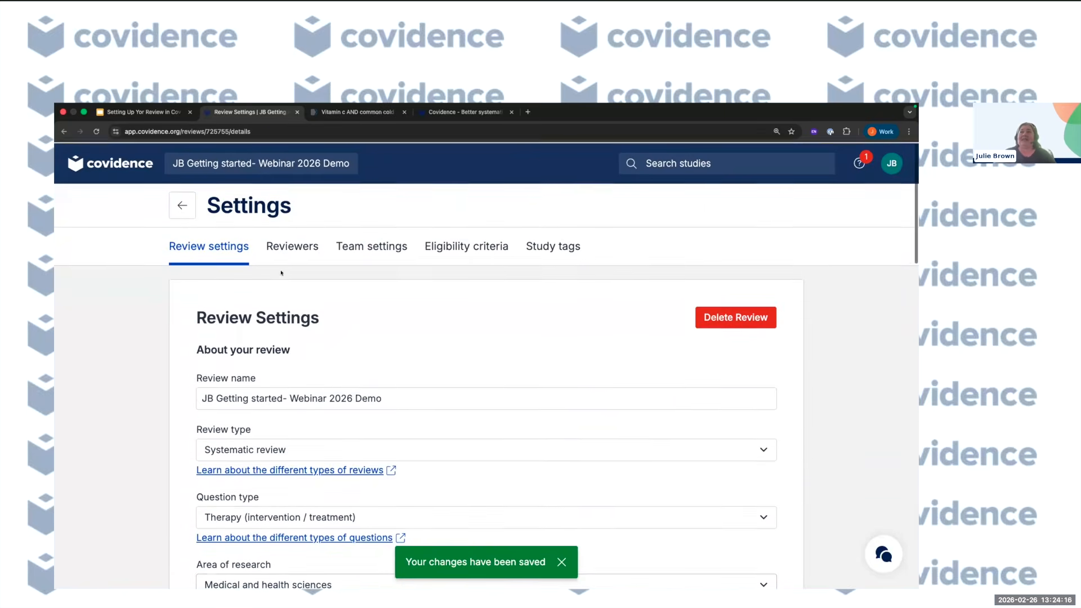
{"action": "left_click", "coordinate": [303, 249]}
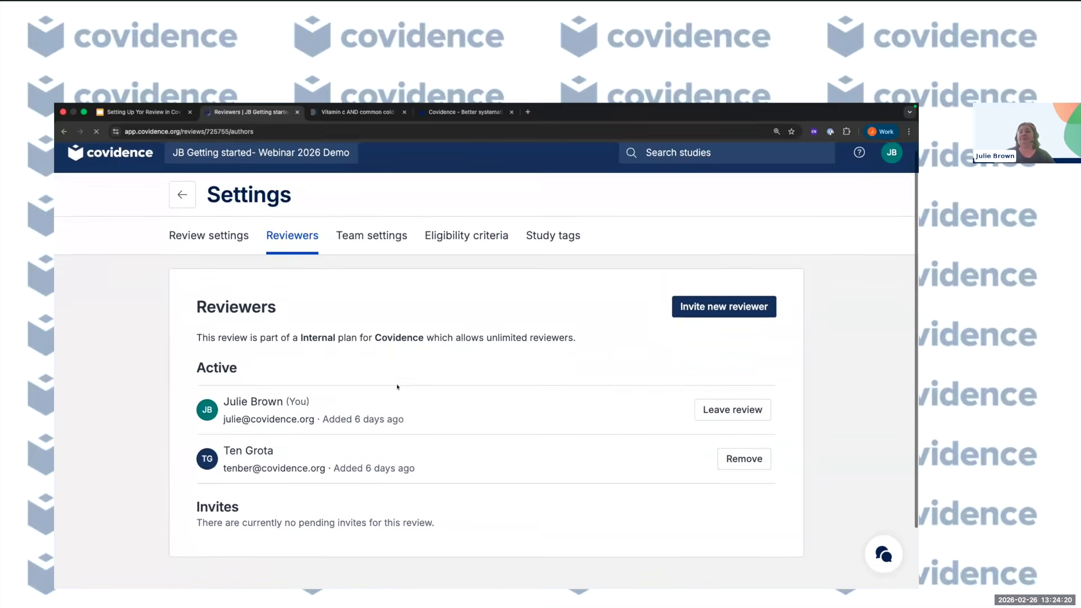
{"action": "scroll", "coordinate": [398, 387], "scroll_direction": "down", "scroll_amount": 2}
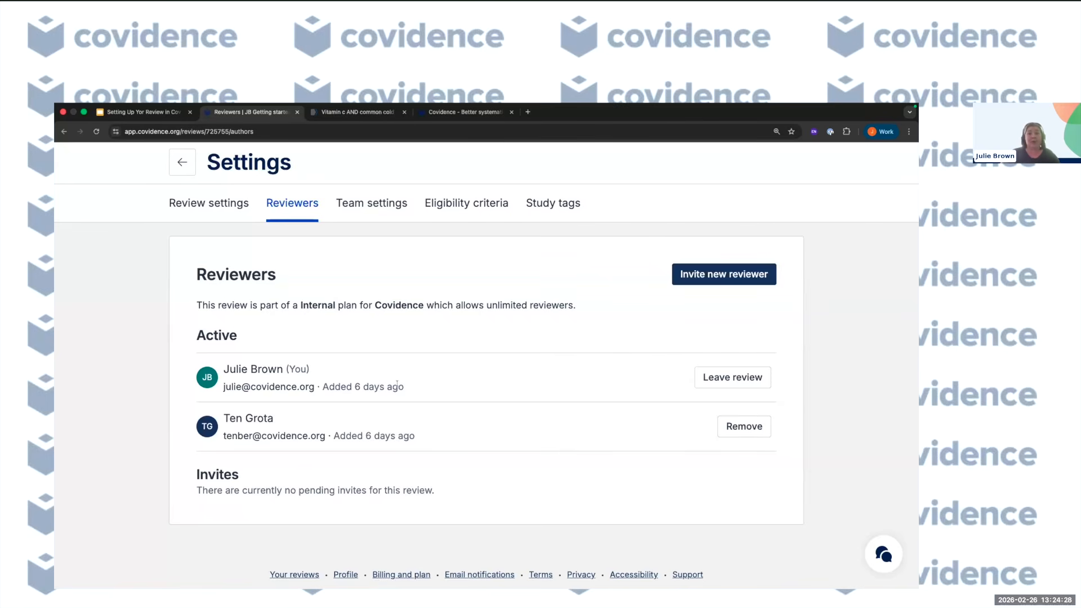
{"action": "left_click", "coordinate": [714, 275]}
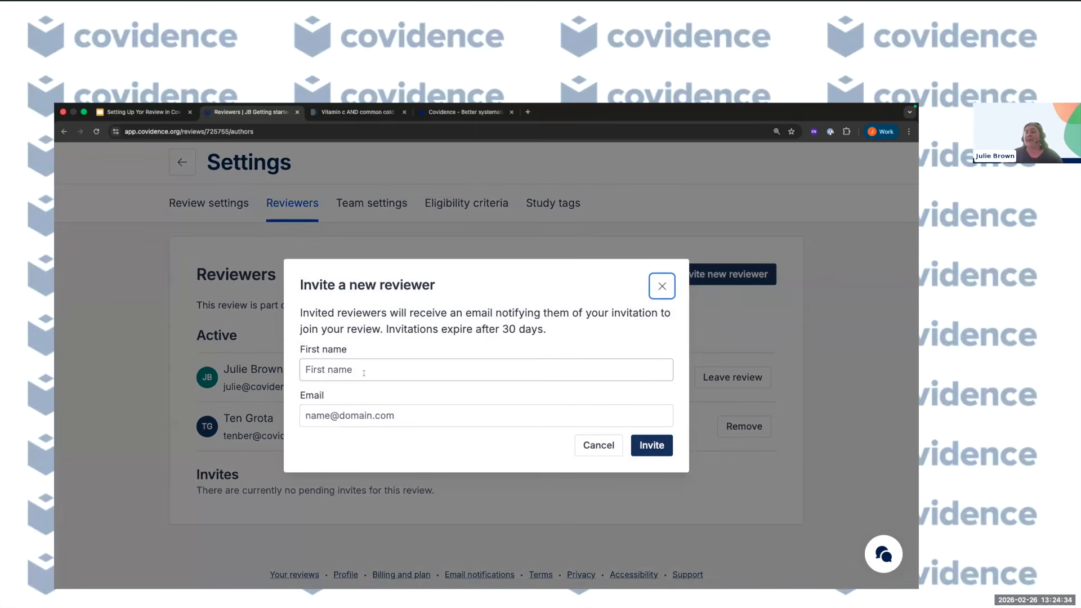
{"action": "left_click", "coordinate": [368, 416]}
{"action": "left_click", "coordinate": [346, 367]}
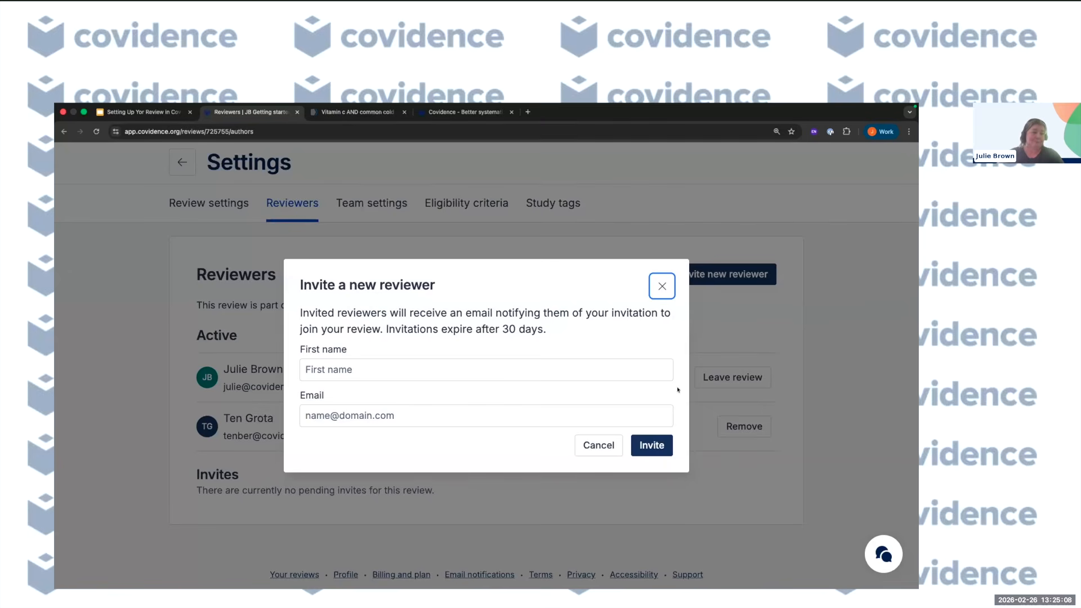
{"action": "left_click", "coordinate": [662, 286]}
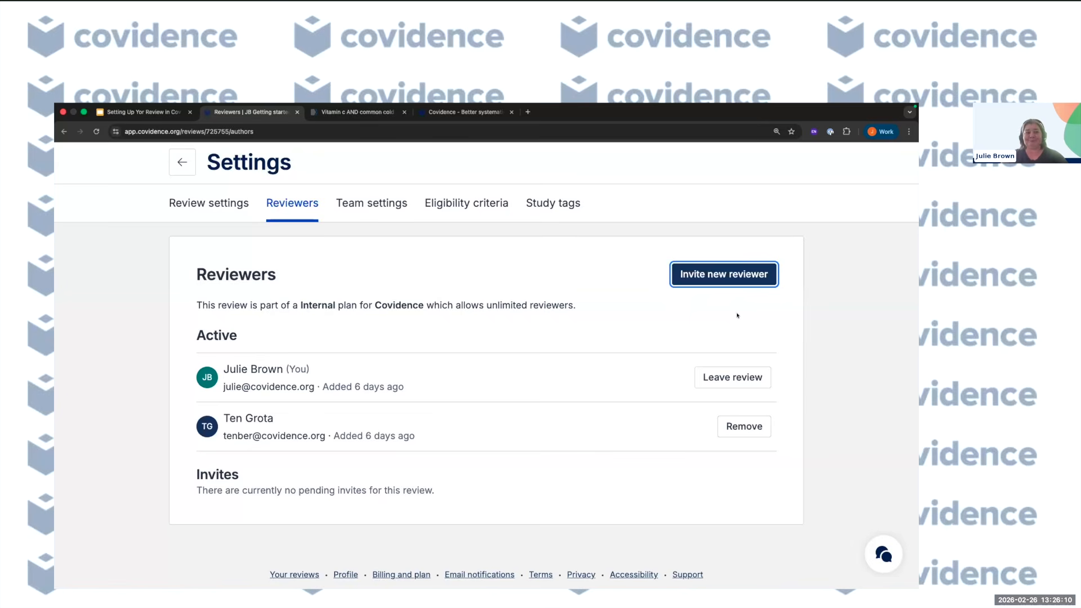
Step: In the team settings for title and abstract screening, add the signed-in reviewer to the rule that all studies must be screened by
{"action": "left_click", "coordinate": [387, 204]}
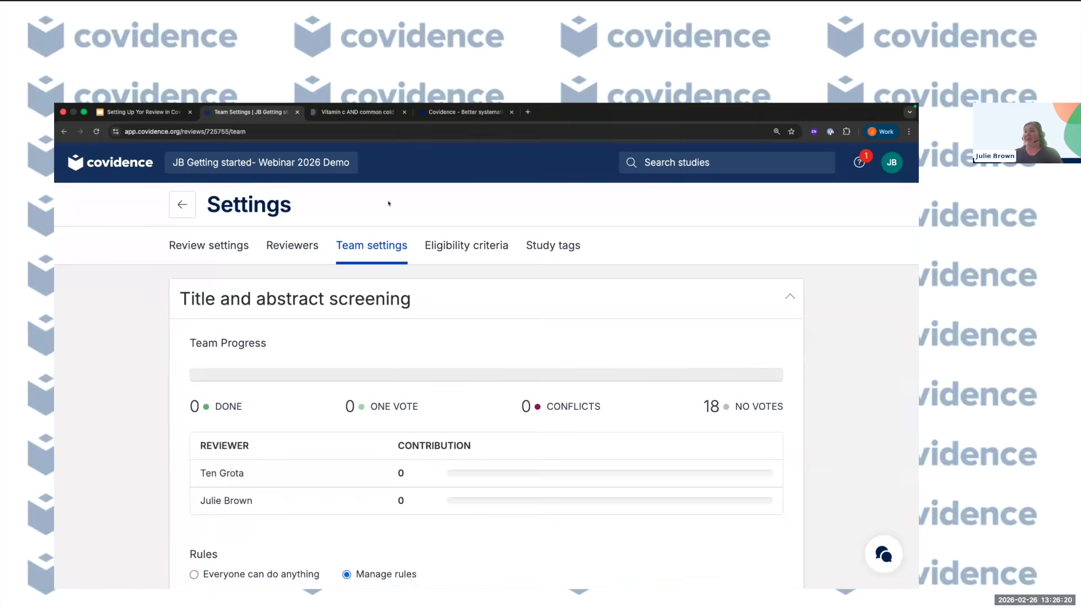
{"action": "scroll", "coordinate": [389, 203], "scroll_direction": "down", "scroll_amount": 2}
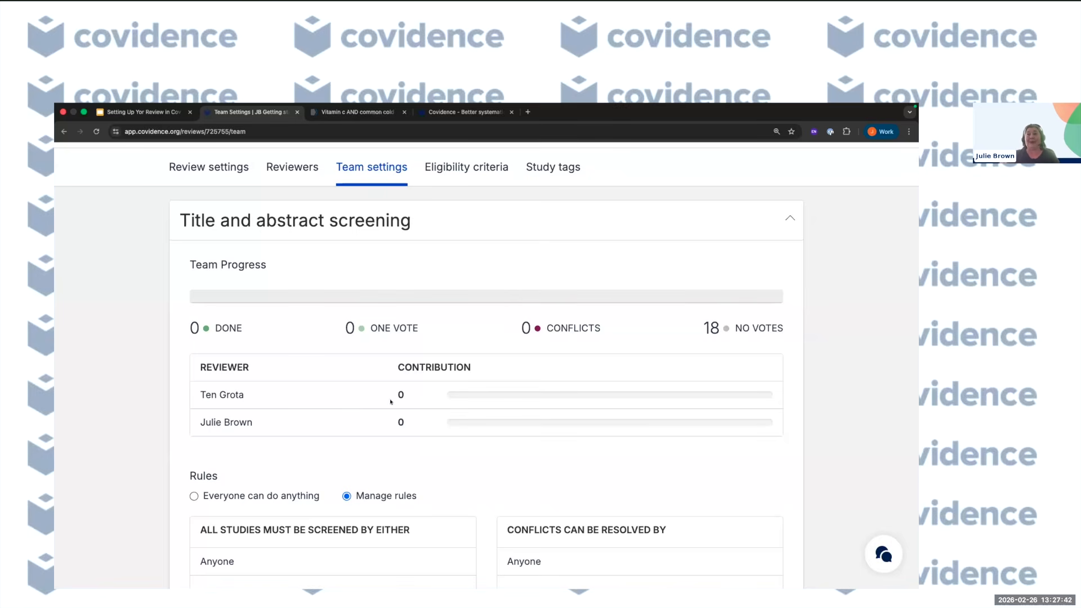
{"action": "scroll", "coordinate": [391, 401], "scroll_direction": "down", "scroll_amount": 3}
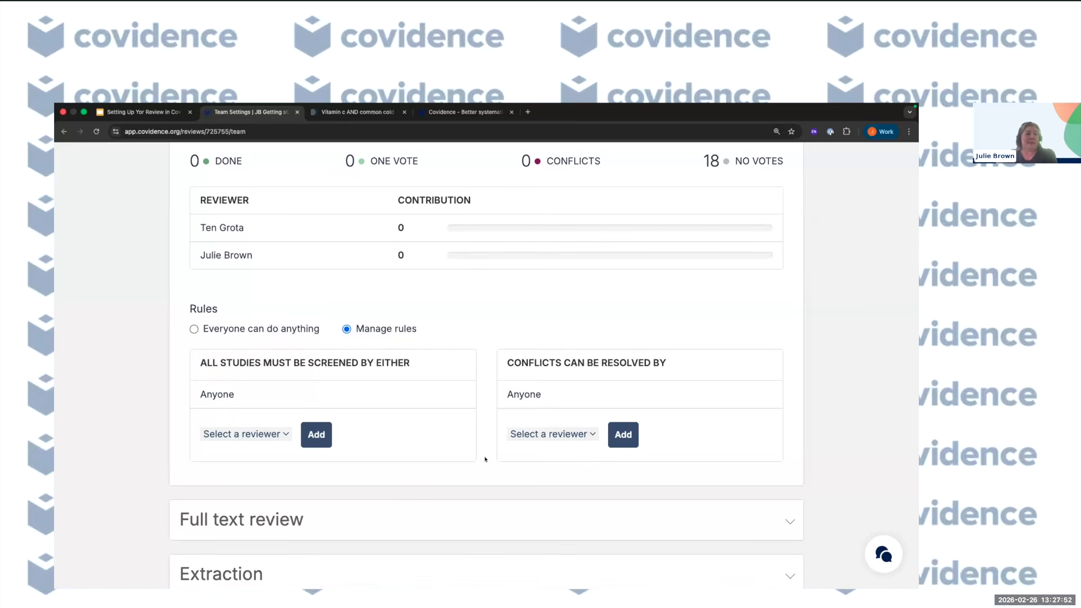
{"action": "scroll", "coordinate": [485, 459], "scroll_direction": "up", "scroll_amount": 1}
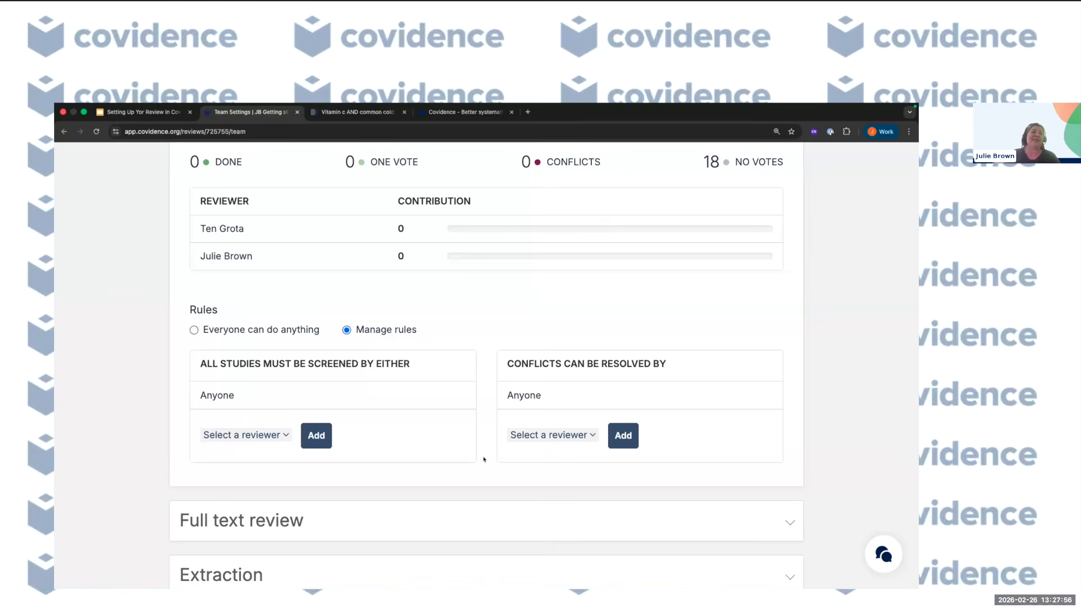
{"action": "left_click", "coordinate": [286, 434]}
{"action": "left_click", "coordinate": [236, 449]}
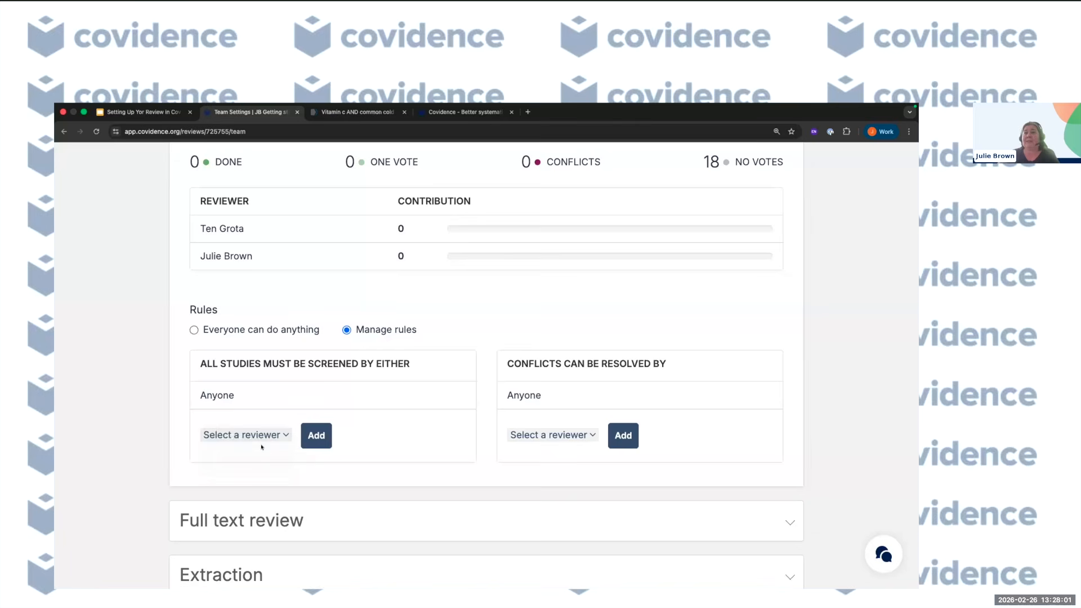
{"action": "left_click", "coordinate": [314, 442]}
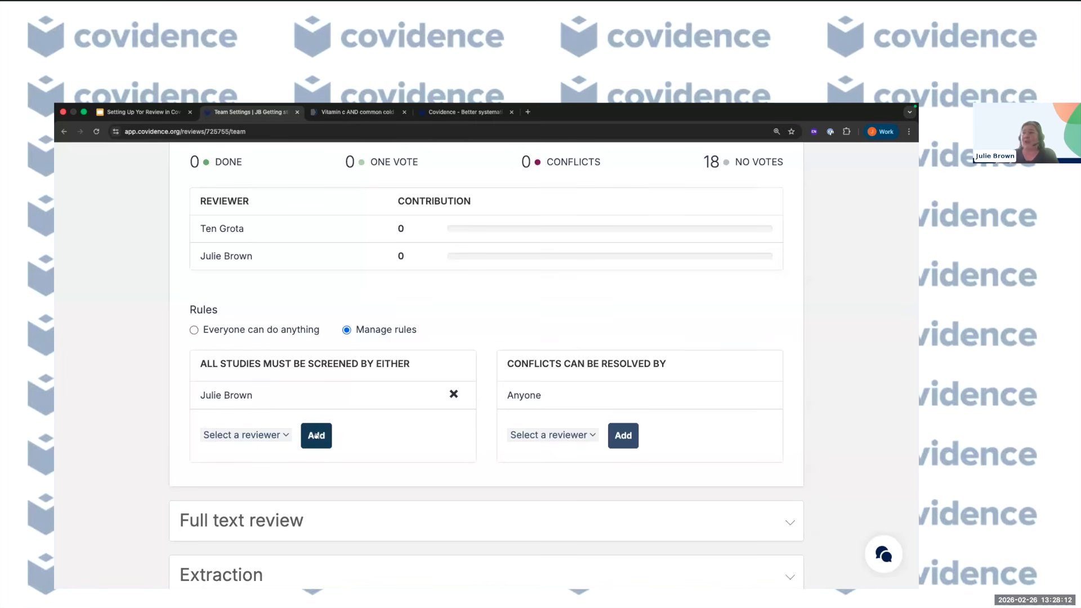
Step: Add the signed-in reviewer to the rule for who can resolve title and abstract screening conflicts
{"action": "left_click", "coordinate": [592, 434]}
{"action": "left_click", "coordinate": [554, 449]}
{"action": "left_click", "coordinate": [620, 436]}
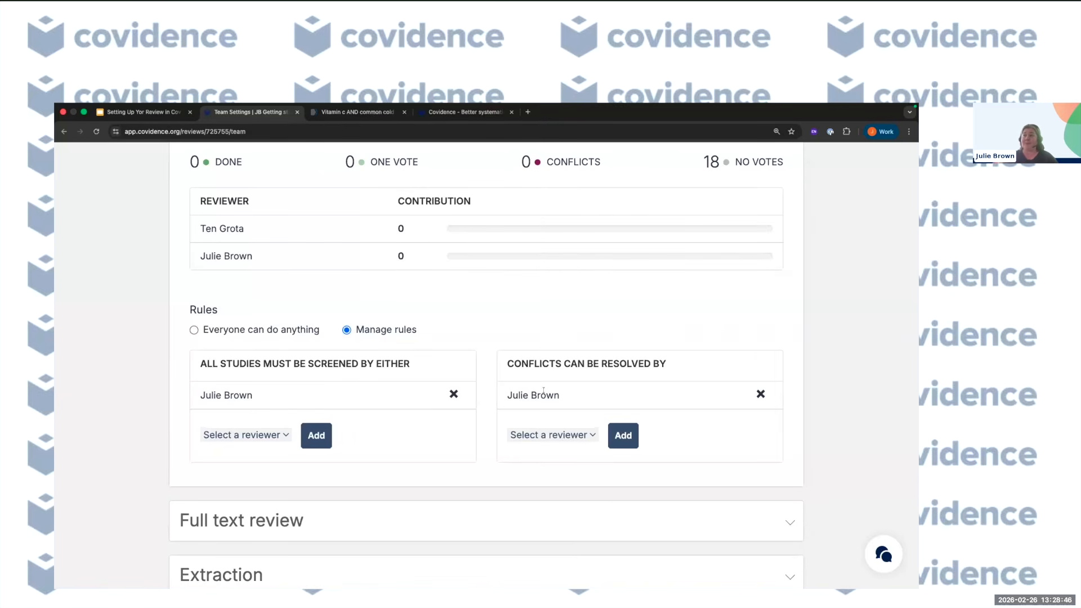
Step: Examine the team rules for full text review and for extraction, including first reviewer, consensus and template editing permissions
{"action": "scroll", "coordinate": [543, 390], "scroll_direction": "down", "scroll_amount": 3}
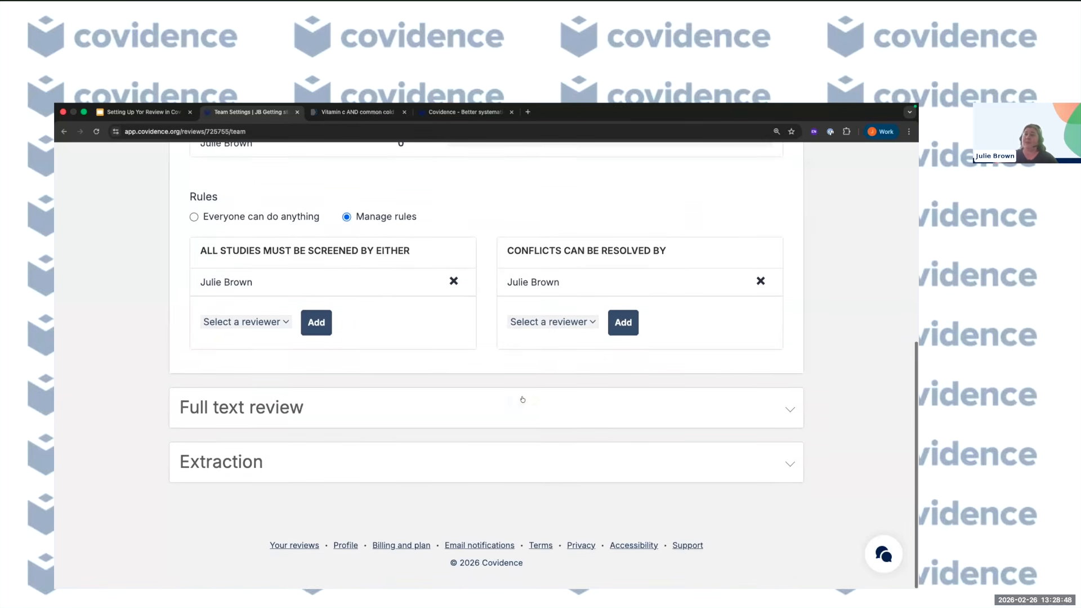
{"action": "left_click", "coordinate": [522, 399]}
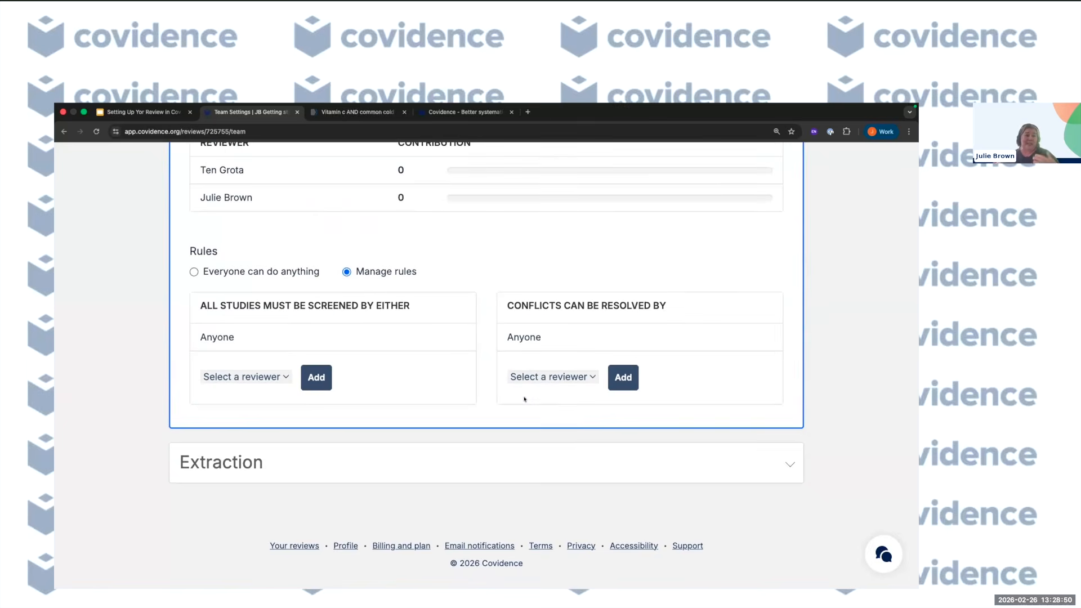
{"action": "scroll", "coordinate": [524, 399], "scroll_direction": "up", "scroll_amount": 3}
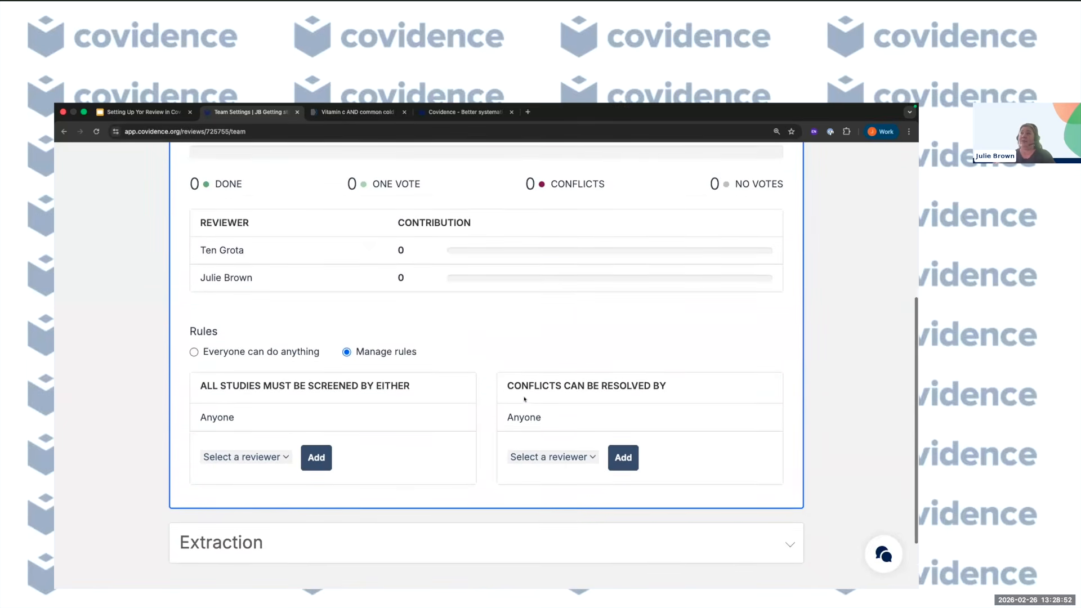
{"action": "scroll", "coordinate": [524, 399], "scroll_direction": "down", "scroll_amount": 1}
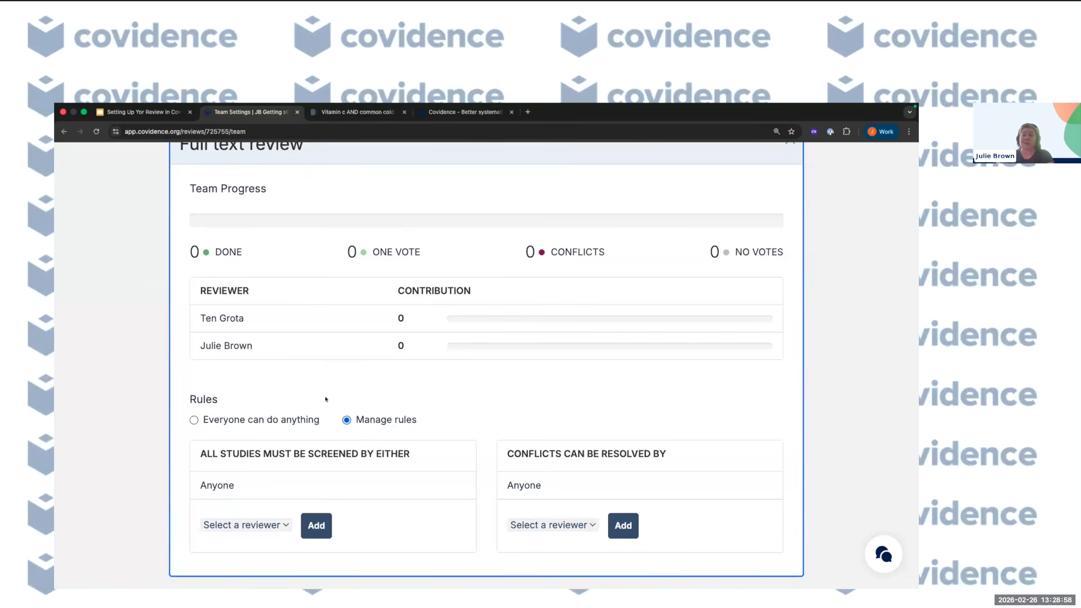
{"action": "scroll", "coordinate": [325, 399], "scroll_direction": "down", "scroll_amount": 3}
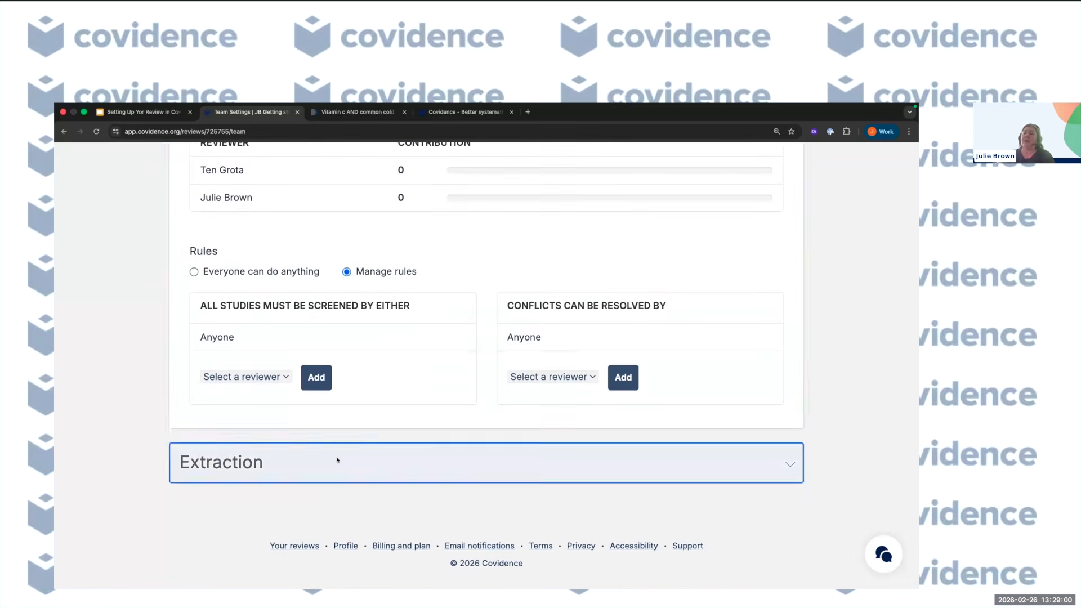
{"action": "left_click", "coordinate": [337, 460]}
{"action": "scroll", "coordinate": [338, 460], "scroll_direction": "up", "scroll_amount": 3}
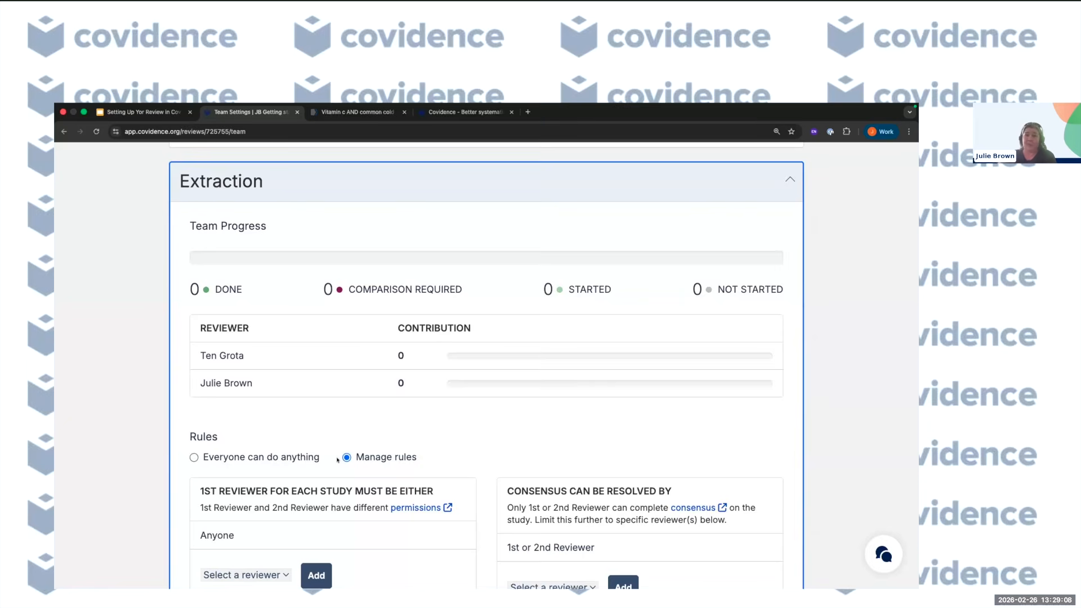
{"action": "scroll", "coordinate": [337, 460], "scroll_direction": "down", "scroll_amount": 5}
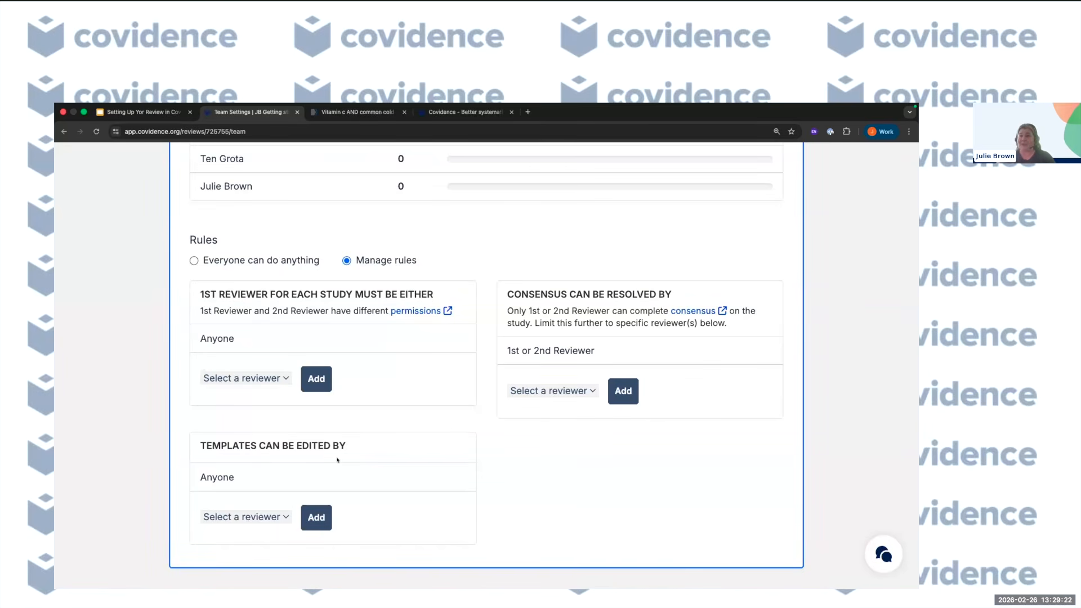
{"action": "scroll", "coordinate": [338, 459], "scroll_direction": "up", "scroll_amount": 2}
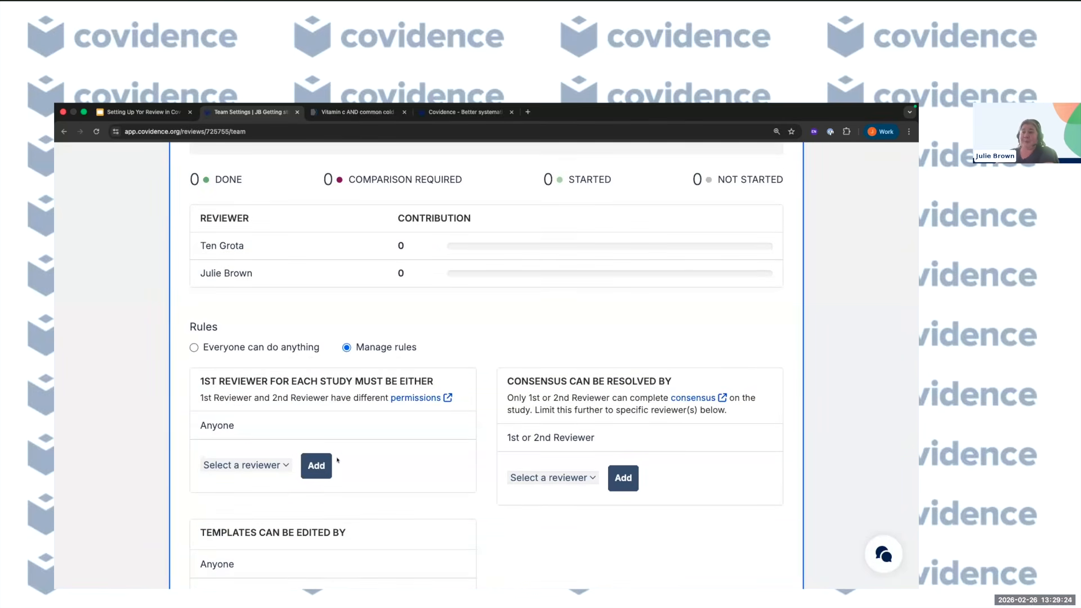
{"action": "scroll", "coordinate": [338, 460], "scroll_direction": "down", "scroll_amount": 2}
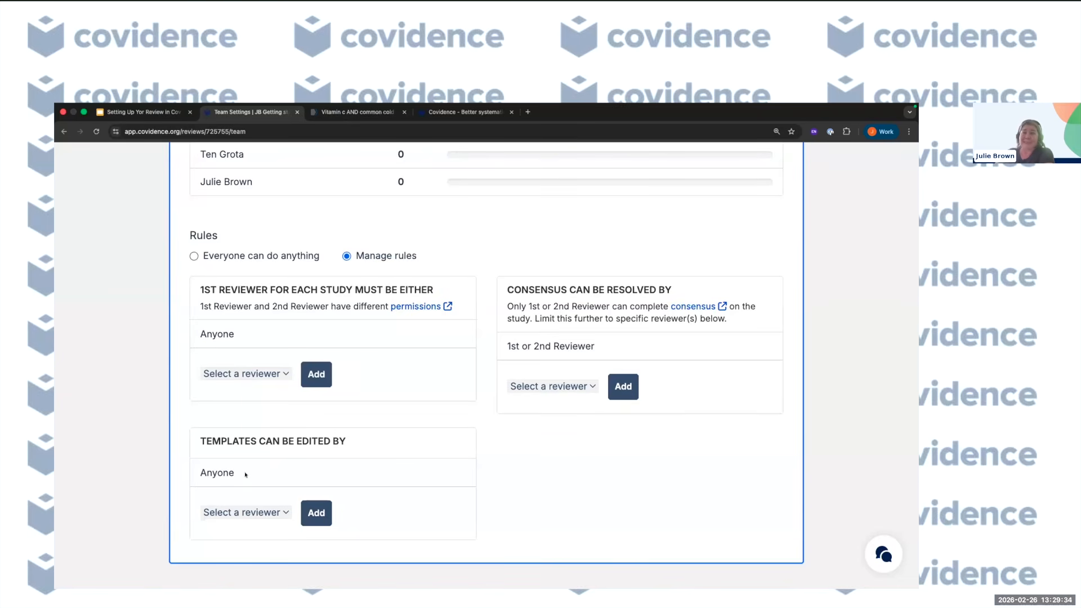
Step: Examine the review's eligibility criteria, from population and intervention through comparator, outcome, study characteristics and other
{"action": "scroll", "coordinate": [244, 475], "scroll_direction": "up", "scroll_amount": 10}
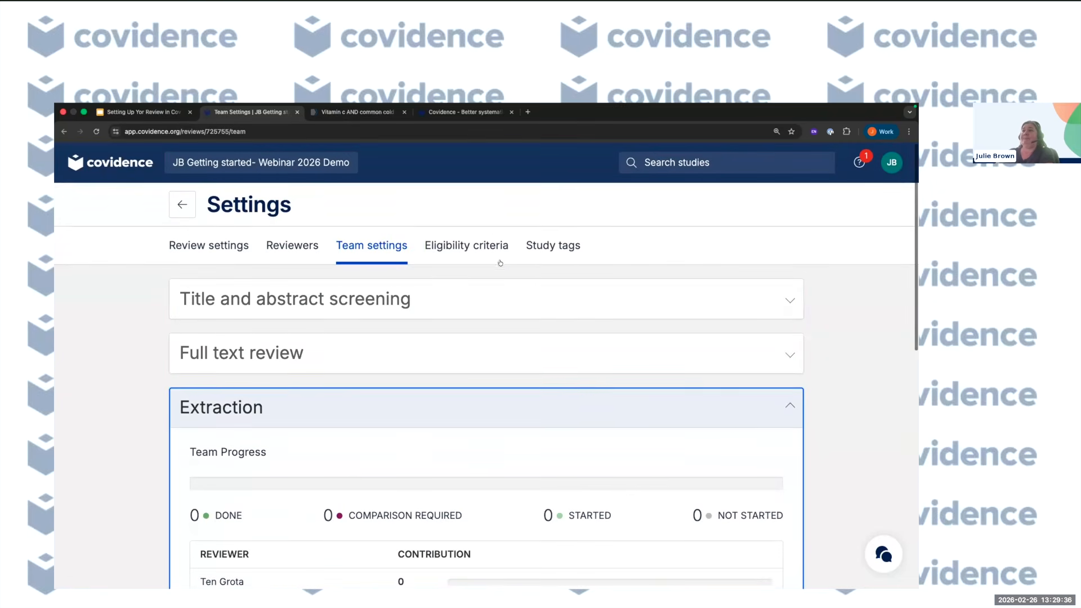
{"action": "left_click", "coordinate": [468, 246]}
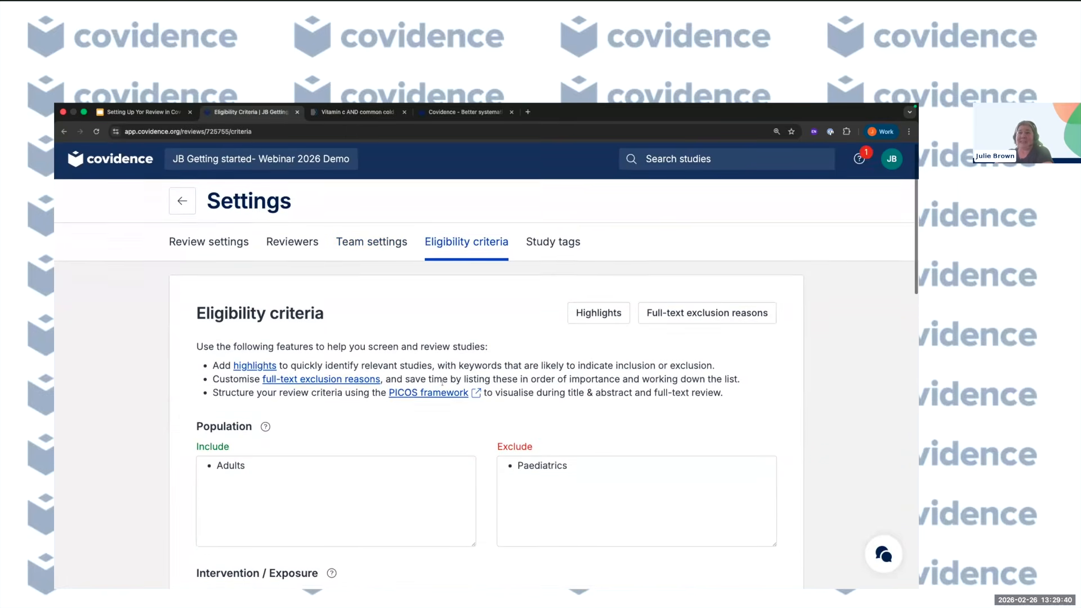
{"action": "scroll", "coordinate": [441, 383], "scroll_direction": "down", "scroll_amount": 2}
{"action": "scroll", "coordinate": [442, 382], "scroll_direction": "down", "scroll_amount": 3}
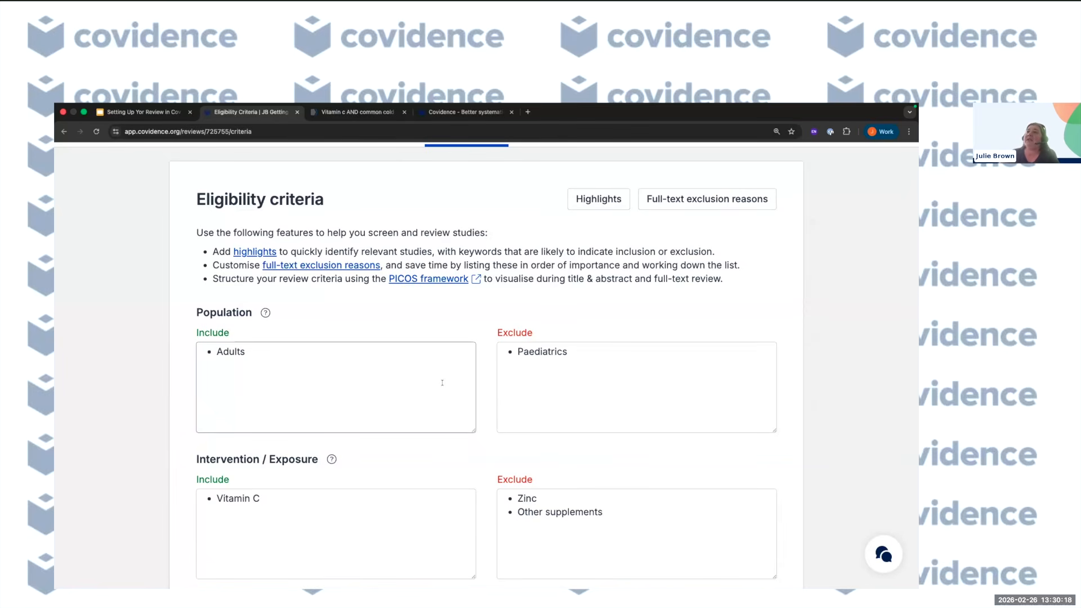
{"action": "scroll", "coordinate": [306, 386], "scroll_direction": "down", "scroll_amount": 3}
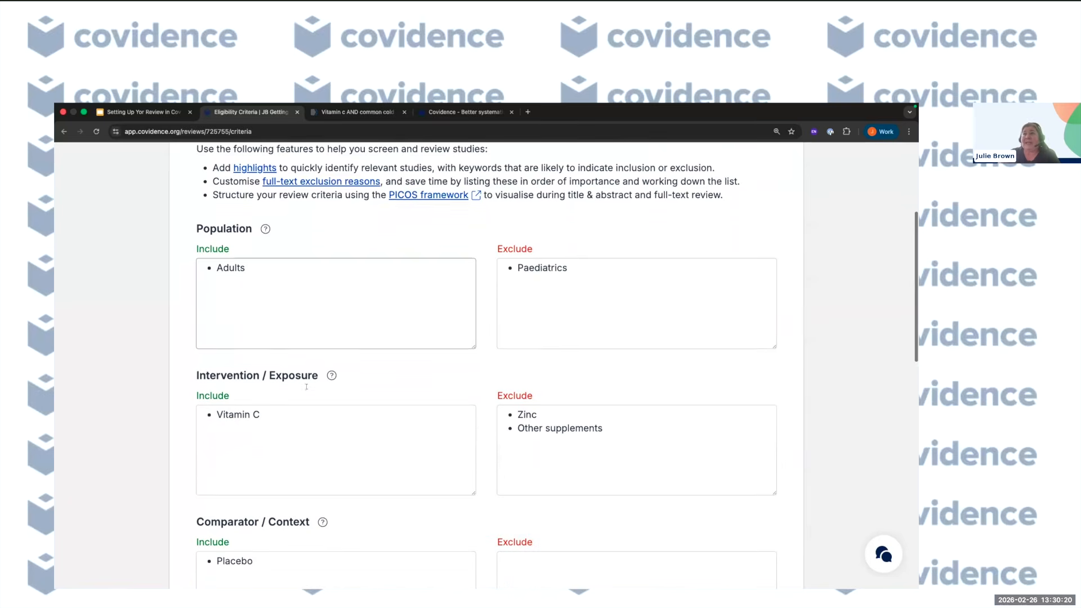
{"action": "scroll", "coordinate": [307, 387], "scroll_direction": "down", "scroll_amount": 2}
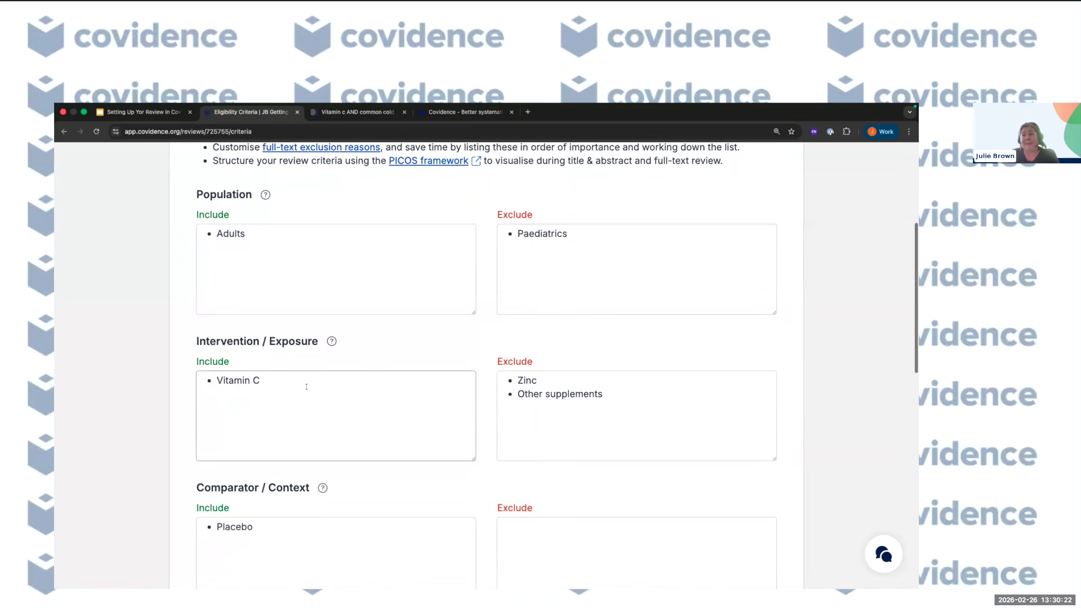
{"action": "scroll", "coordinate": [307, 386], "scroll_direction": "down", "scroll_amount": 2}
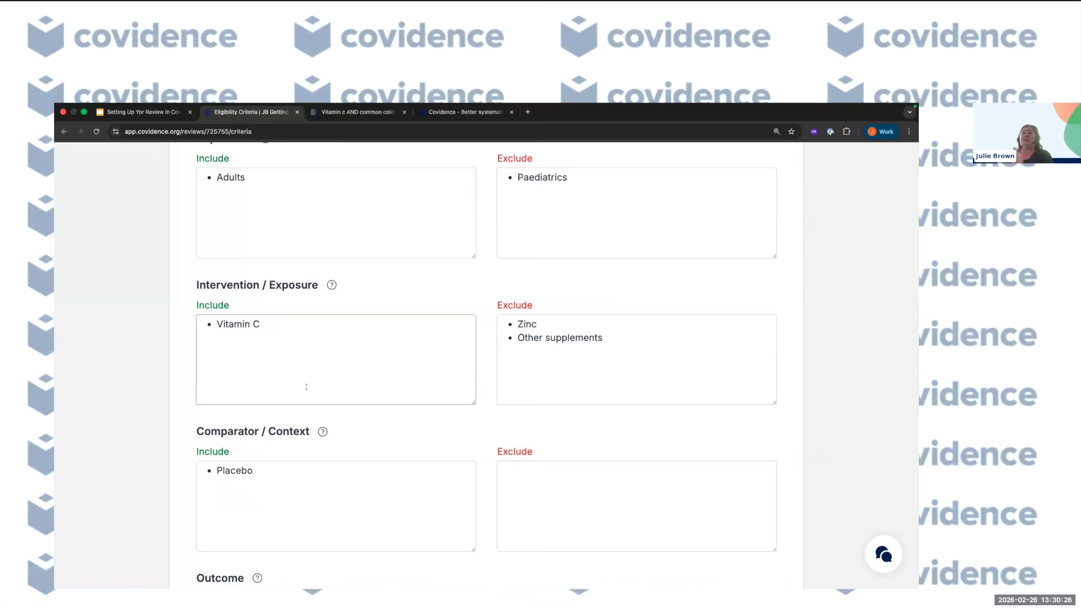
{"action": "scroll", "coordinate": [306, 387], "scroll_direction": "down", "scroll_amount": 3}
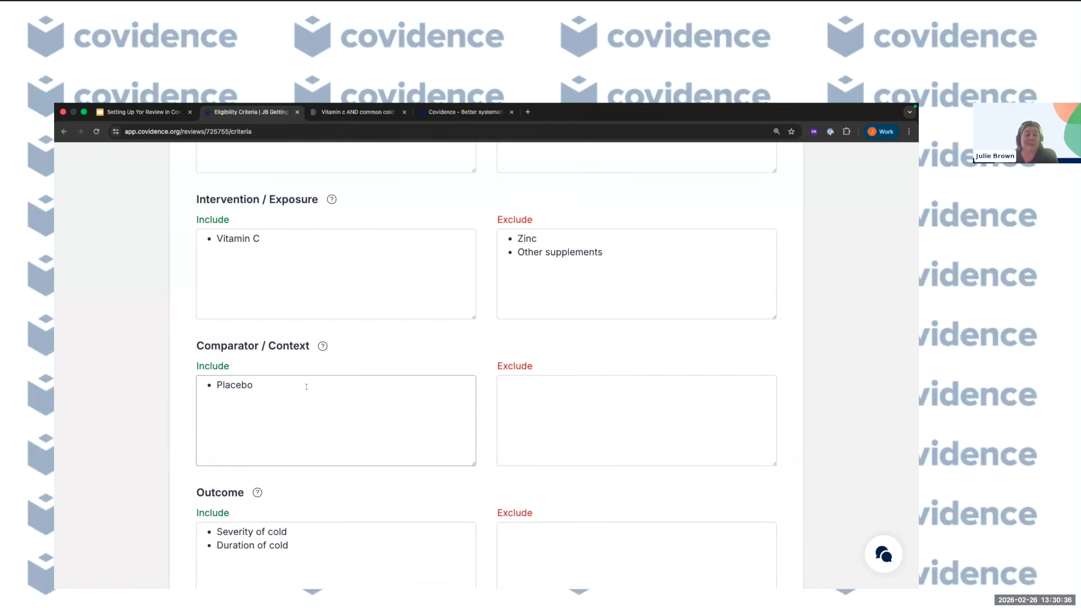
{"action": "scroll", "coordinate": [306, 387], "scroll_direction": "down", "scroll_amount": 3}
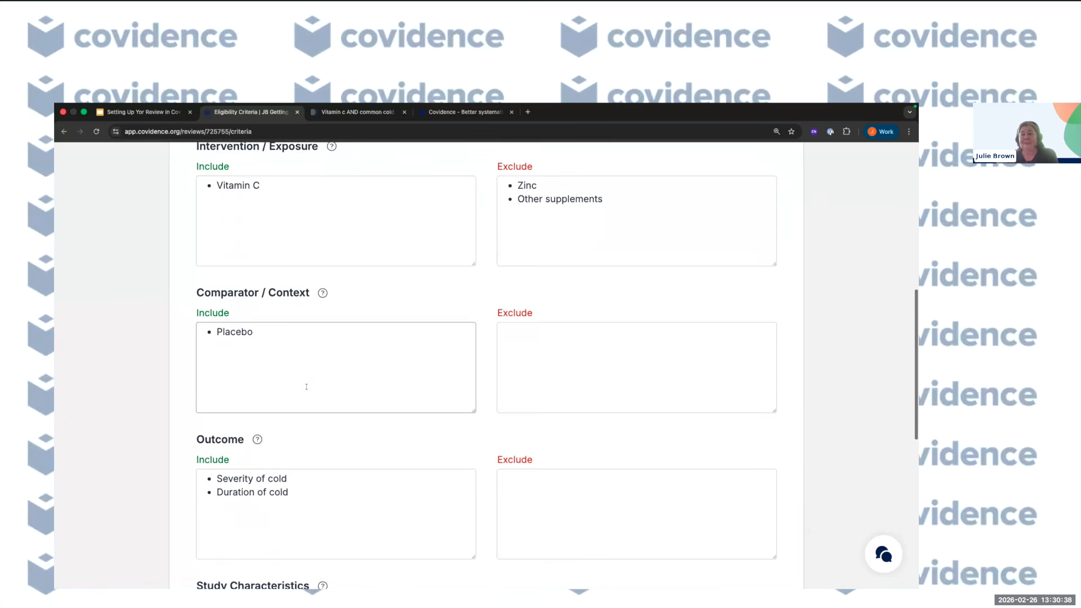
{"action": "scroll", "coordinate": [309, 388], "scroll_direction": "down", "scroll_amount": 4}
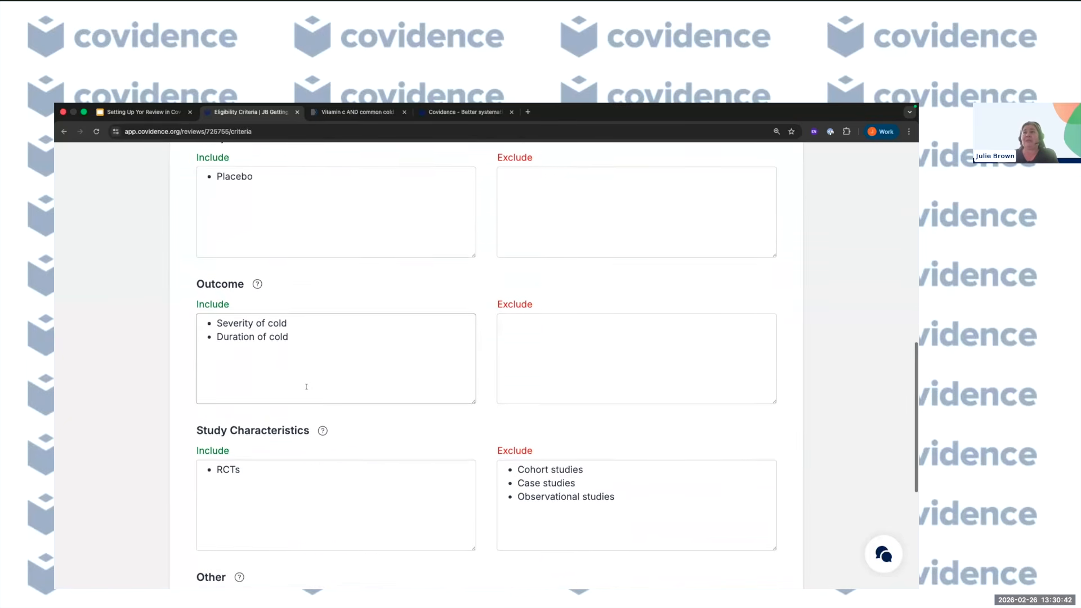
{"action": "scroll", "coordinate": [306, 387], "scroll_direction": "down", "scroll_amount": 5}
{"action": "scroll", "coordinate": [306, 386], "scroll_direction": "down", "scroll_amount": 1}
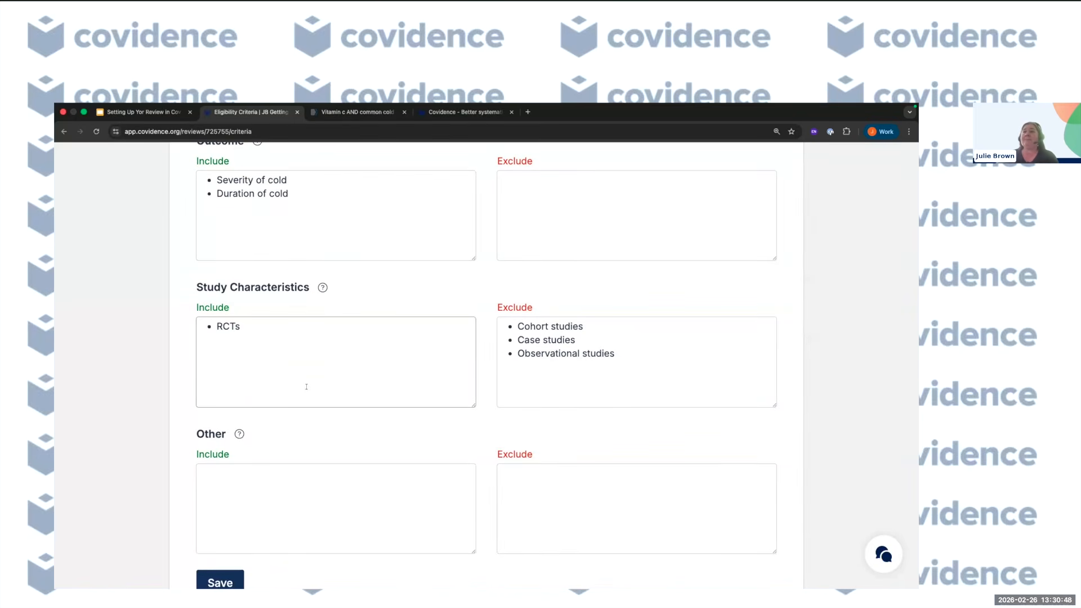
Step: Add "Children" as a new bullet to the population exclusion criteria
{"action": "scroll", "coordinate": [306, 387], "scroll_direction": "up", "scroll_amount": 20}
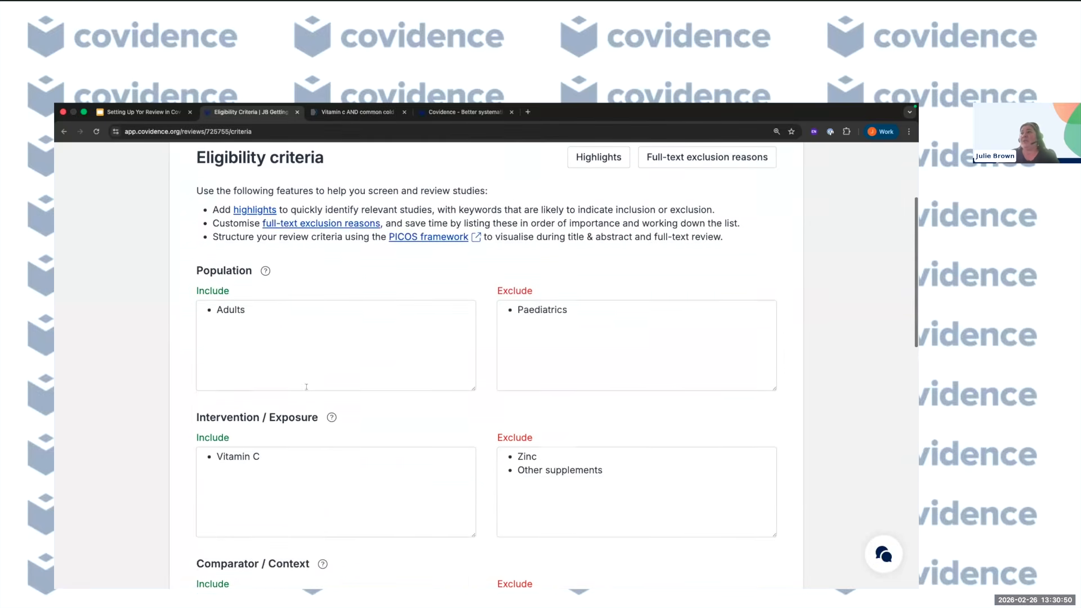
{"action": "scroll", "coordinate": [306, 387], "scroll_direction": "down", "scroll_amount": 2}
{"action": "left_click", "coordinate": [608, 361]}
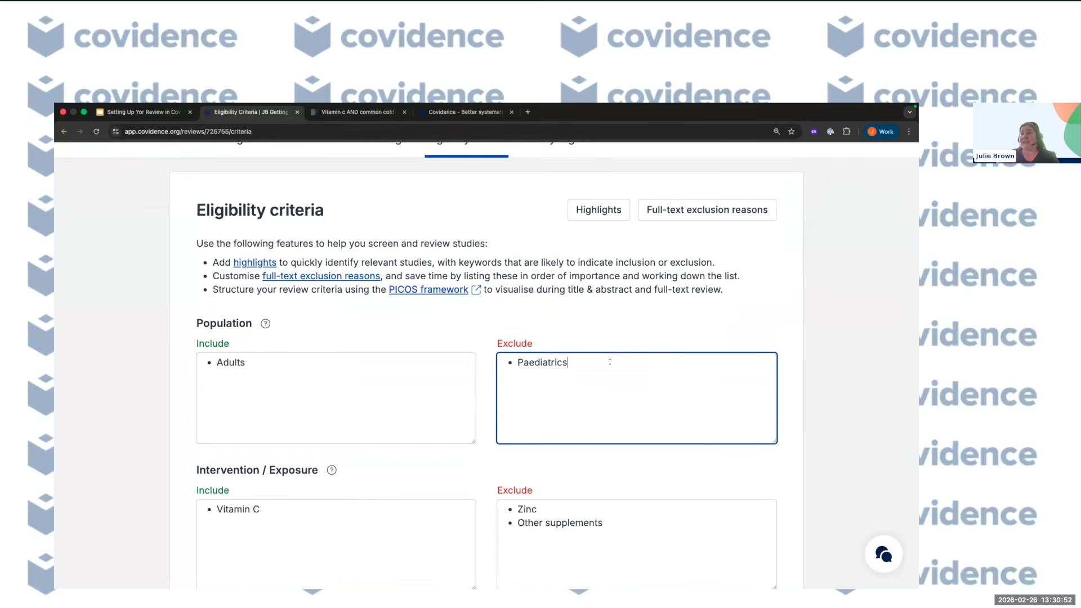
{"action": "key", "text": "Return"}
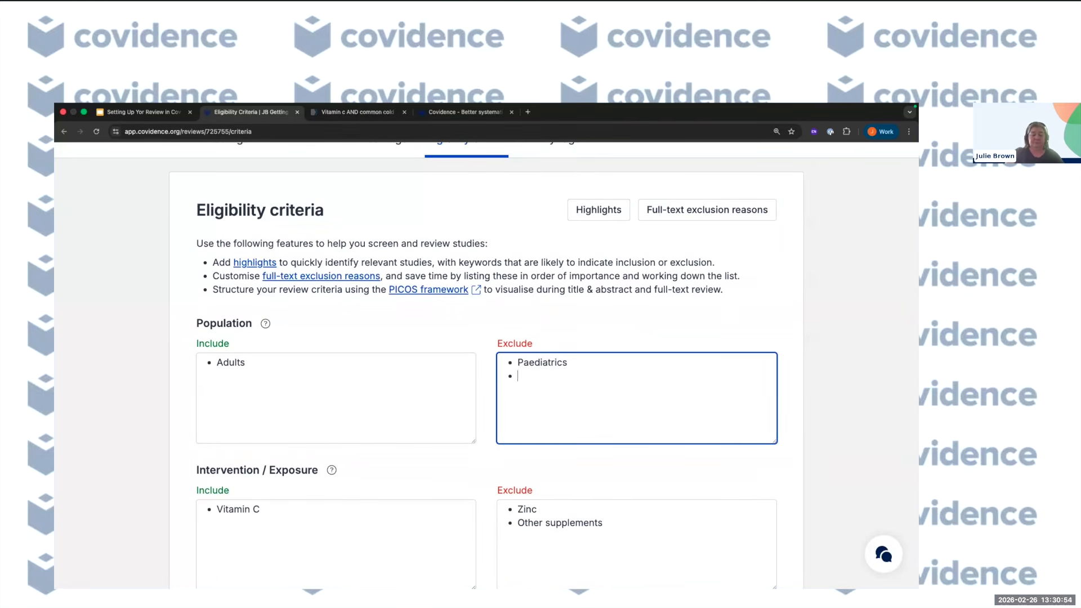
{"action": "type", "text": "Children"}
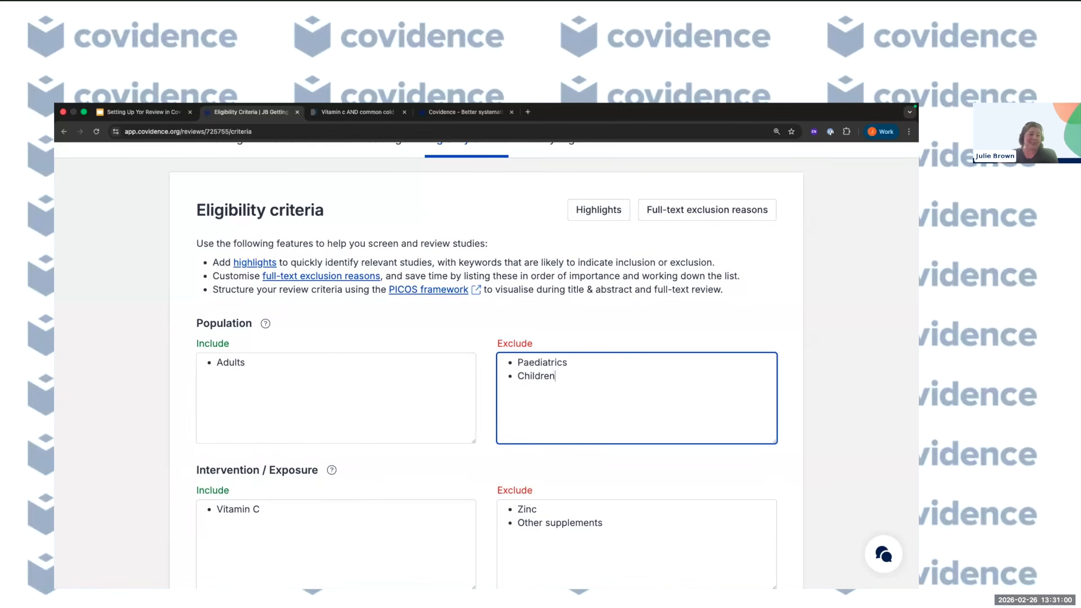
Step: Add "Ascorbic acid" as a new bullet to the intervention / exposure inclusion criteria
{"action": "scroll", "coordinate": [486, 366], "scroll_direction": "down", "scroll_amount": 3}
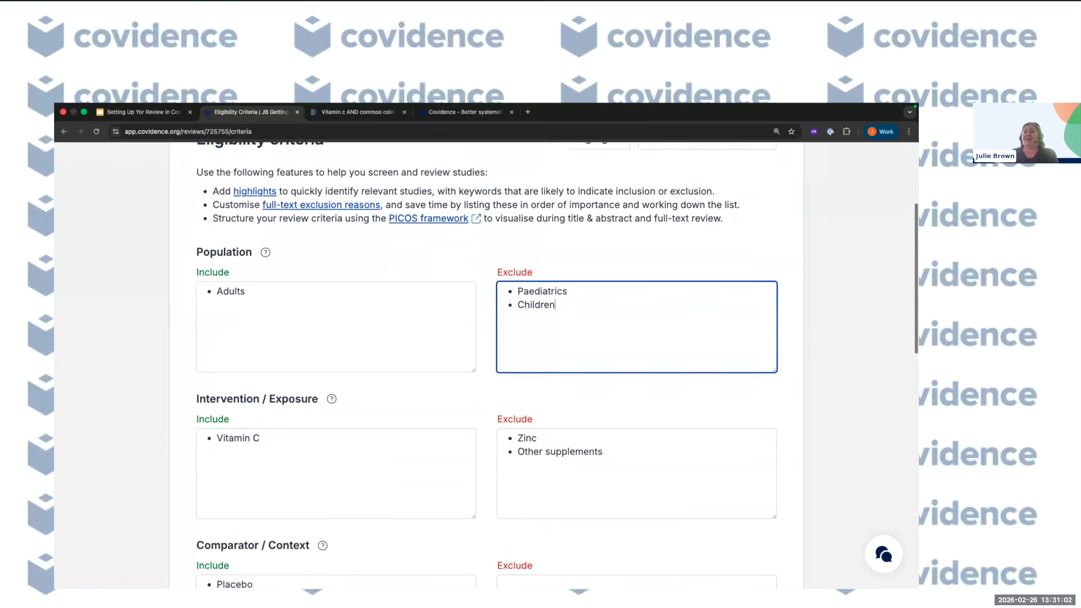
{"action": "scroll", "coordinate": [326, 410], "scroll_direction": "down", "scroll_amount": 1}
{"action": "left_click", "coordinate": [326, 411]}
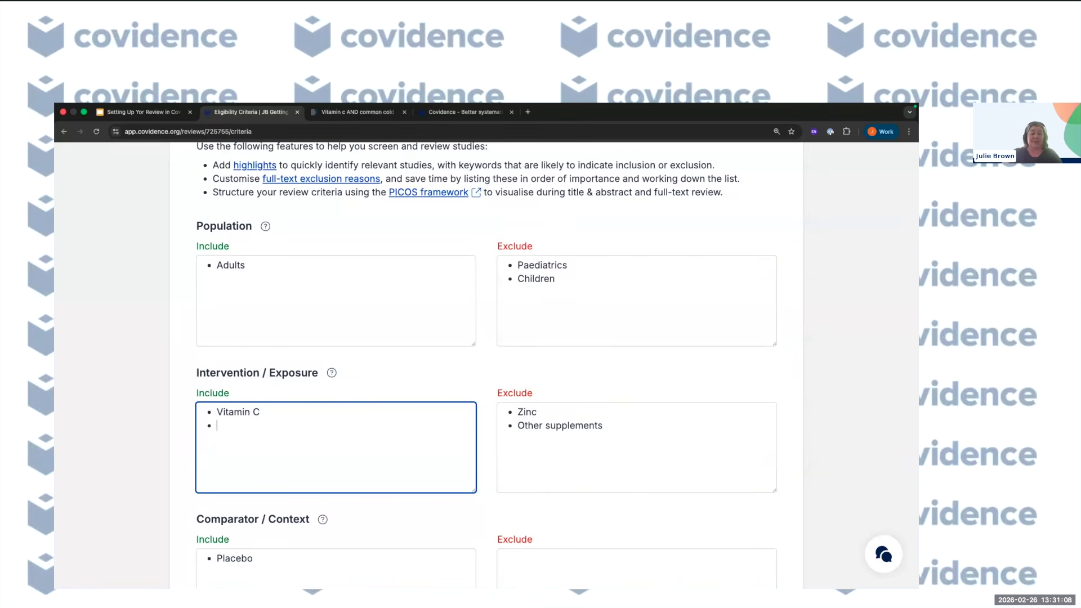
{"action": "type", "text": "Ascorbic acid"}
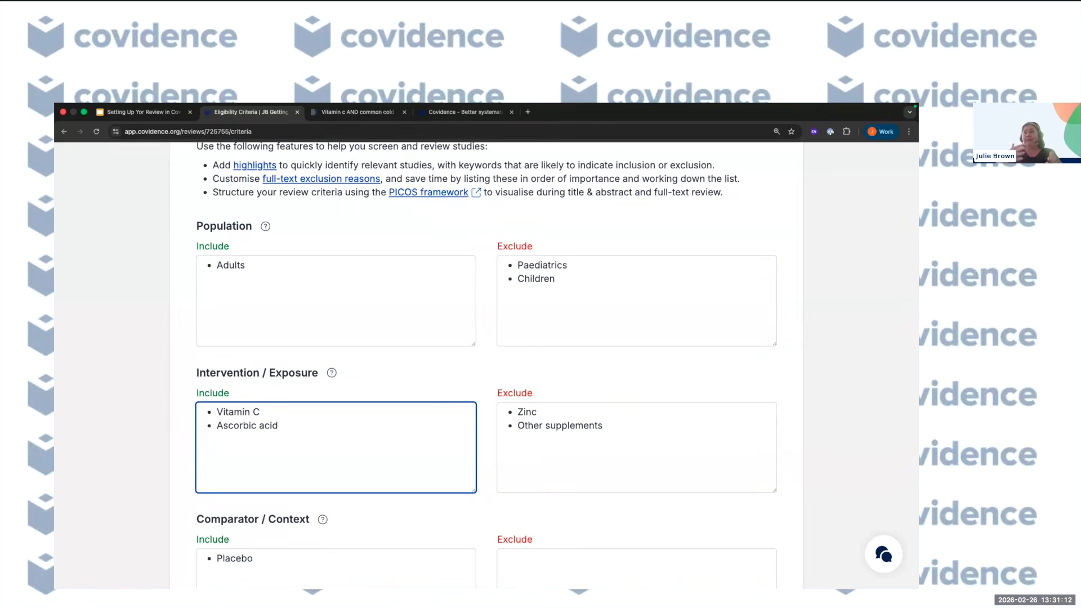
{"action": "scroll", "coordinate": [486, 365], "scroll_direction": "down", "scroll_amount": 2}
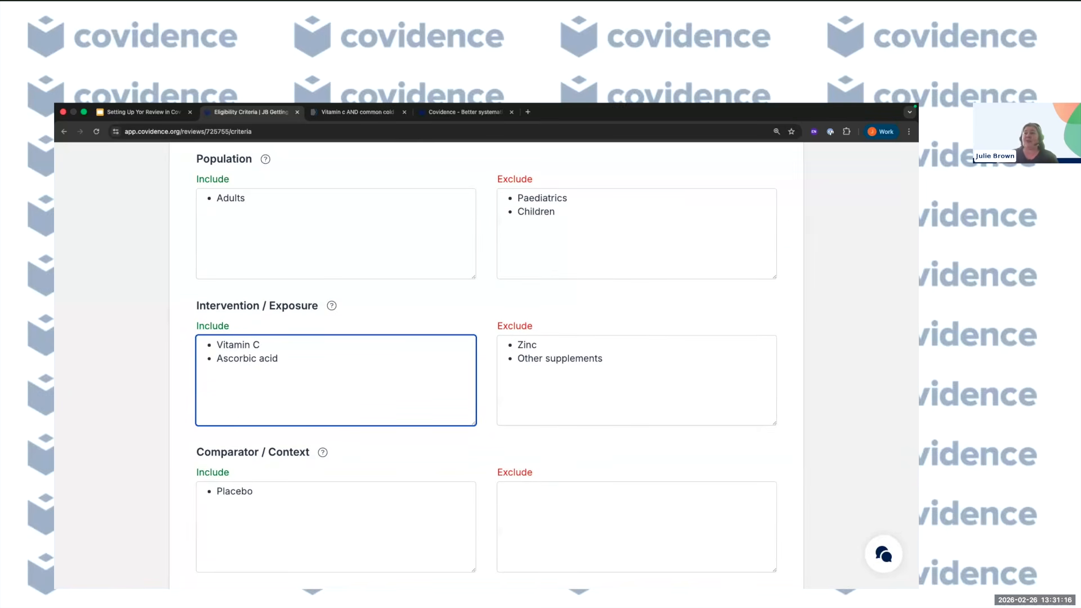
Step: Open the full-text exclusion reasons from the eligibility criteria and examine the whole list of existing reasons
{"action": "scroll", "coordinate": [327, 412], "scroll_direction": "up", "scroll_amount": 5}
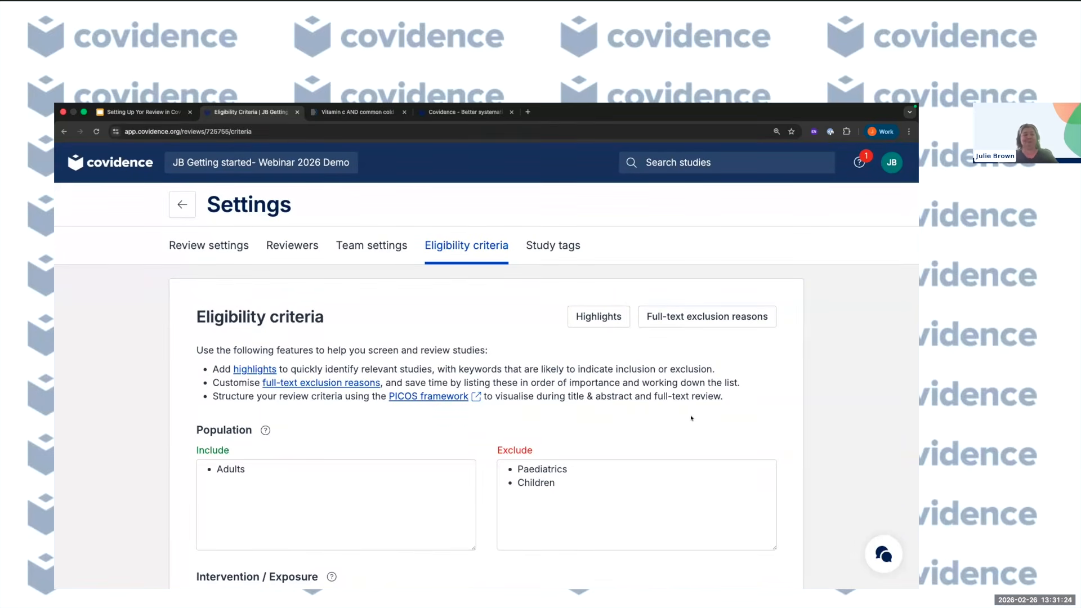
{"action": "left_click", "coordinate": [714, 319]}
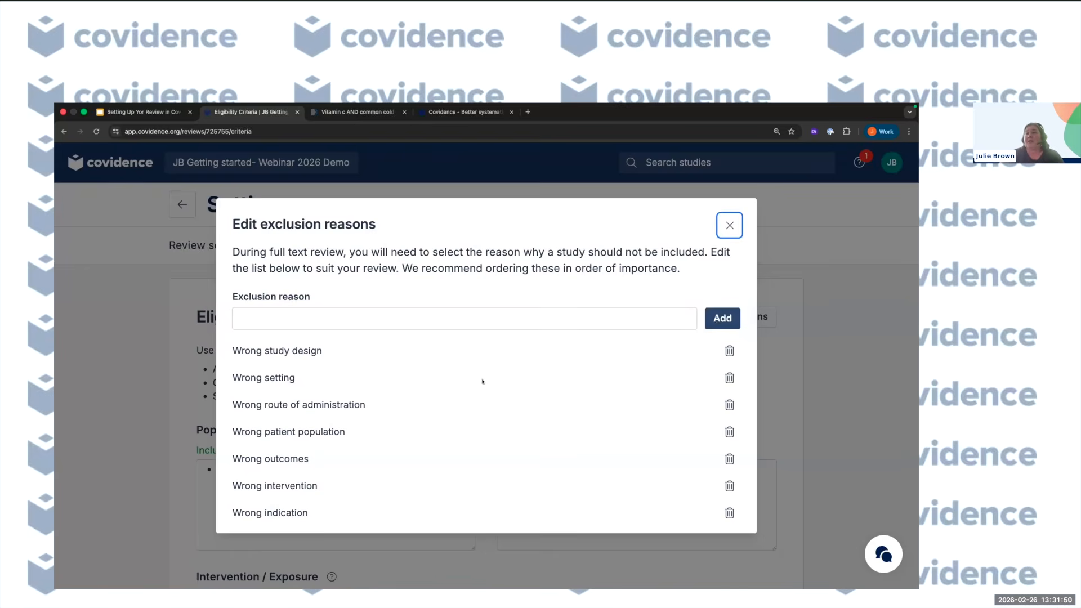
{"action": "scroll", "coordinate": [433, 394], "scroll_direction": "down", "scroll_amount": 1}
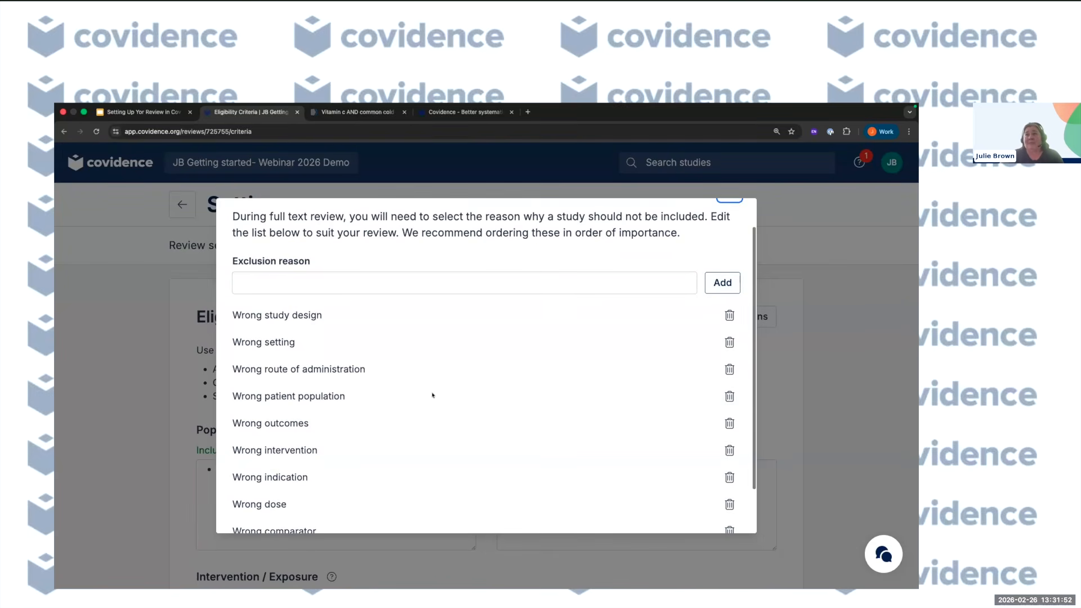
{"action": "scroll", "coordinate": [432, 395], "scroll_direction": "down", "scroll_amount": 1}
{"action": "scroll", "coordinate": [433, 394], "scroll_direction": "down", "scroll_amount": 1}
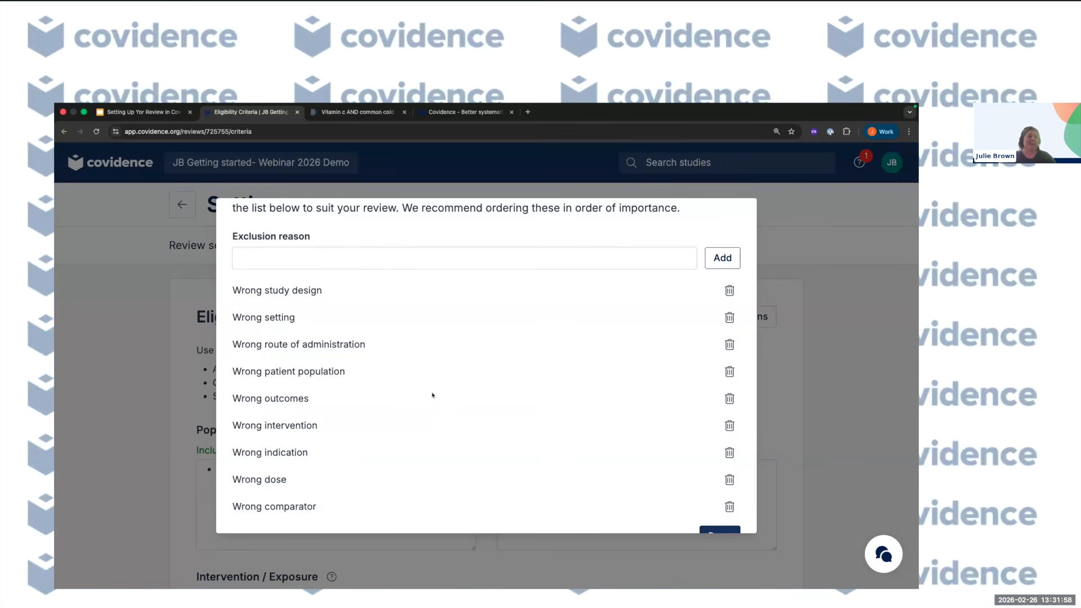
{"action": "scroll", "coordinate": [432, 395], "scroll_direction": "down", "scroll_amount": 1}
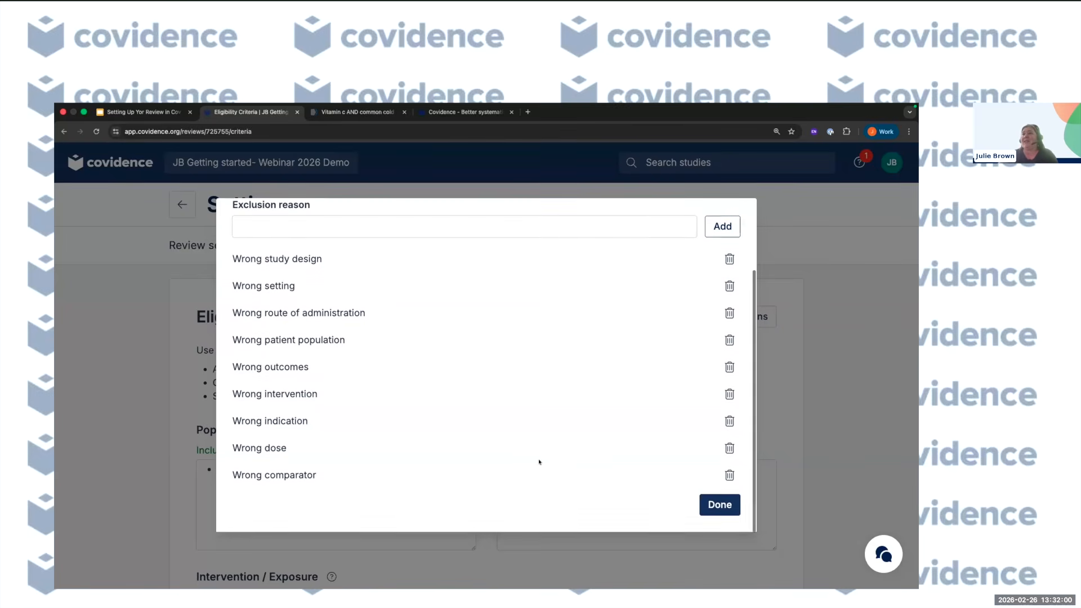
{"action": "scroll", "coordinate": [383, 430], "scroll_direction": "up", "scroll_amount": 2}
{"action": "scroll", "coordinate": [383, 430], "scroll_direction": "up", "scroll_amount": 1}
Step: Add "Pediatric population" as a full-text exclusion reason and finish editing the list
{"action": "left_click", "coordinate": [311, 315]}
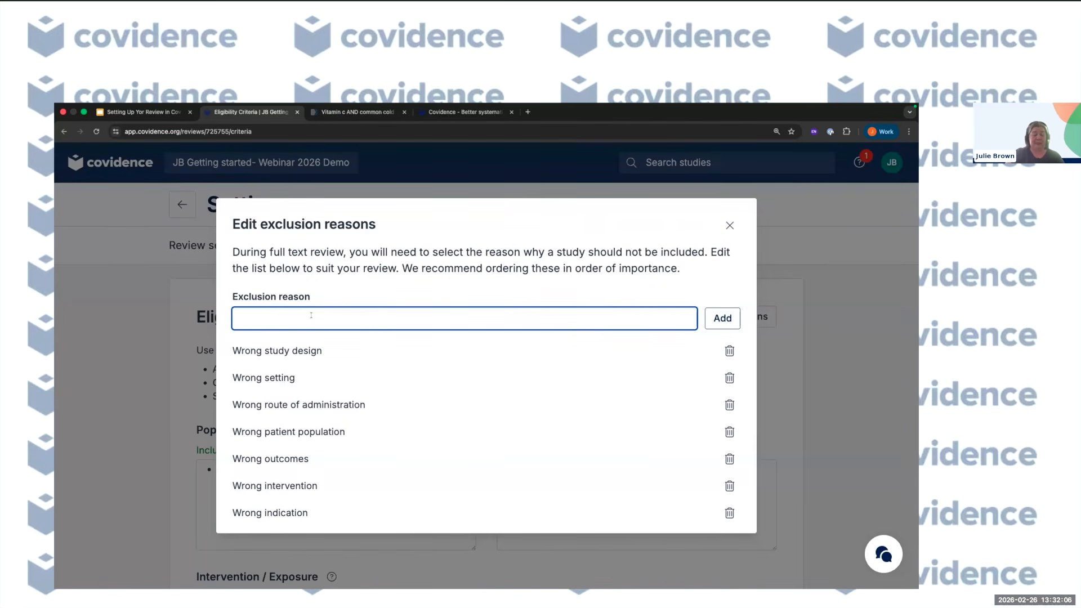
{"action": "type", "text": "Pediatric popu"}
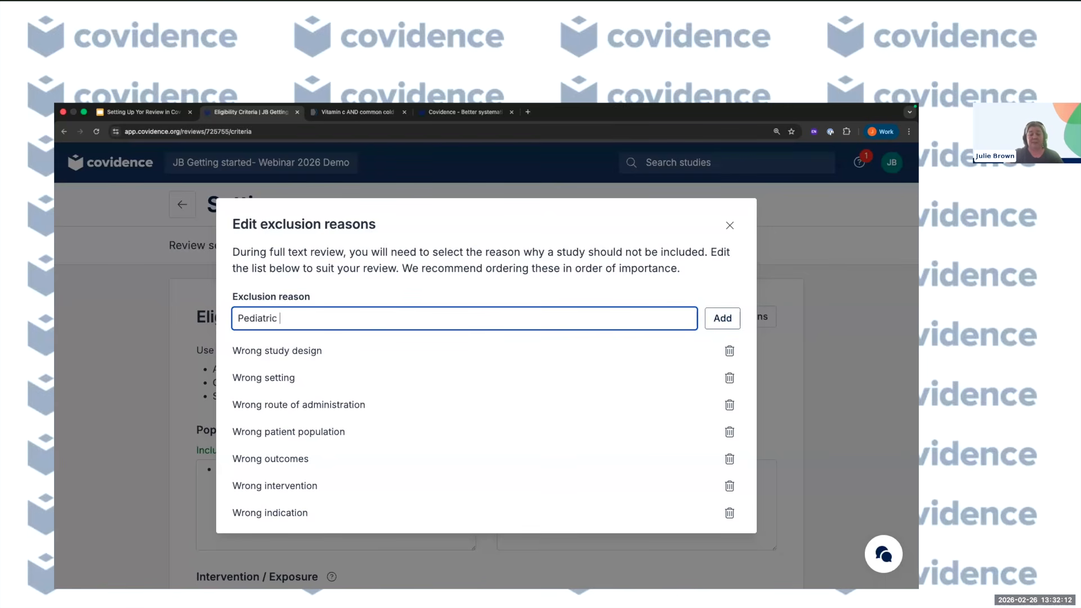
{"action": "type", "text": "lation"}
{"action": "left_click", "coordinate": [723, 317]}
{"action": "scroll", "coordinate": [589, 404], "scroll_direction": "down", "scroll_amount": 3}
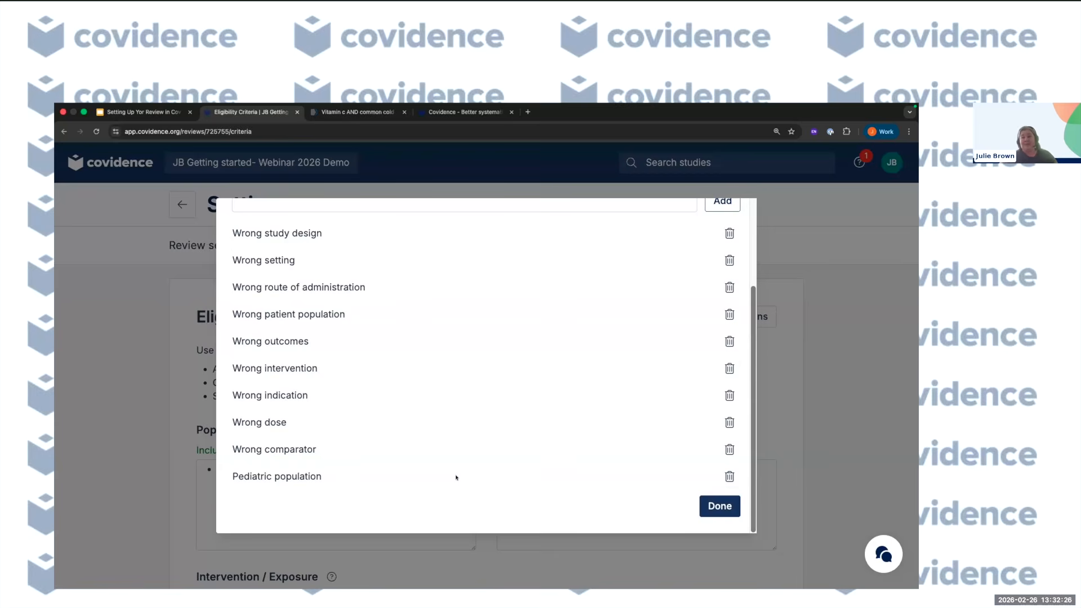
{"action": "scroll", "coordinate": [456, 477], "scroll_direction": "up", "scroll_amount": 3}
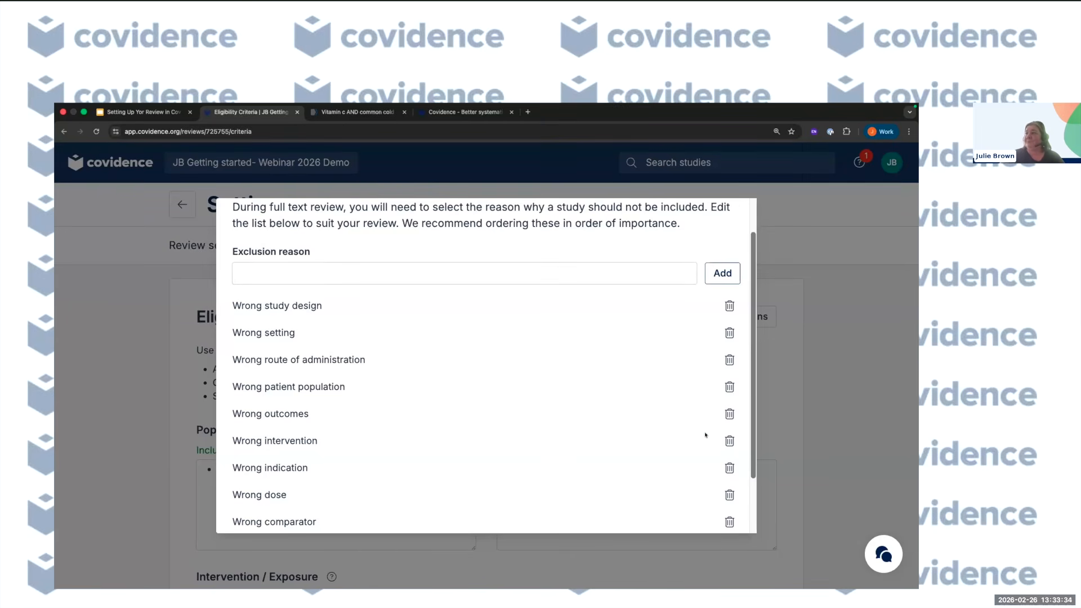
{"action": "scroll", "coordinate": [636, 464], "scroll_direction": "down", "scroll_amount": 3}
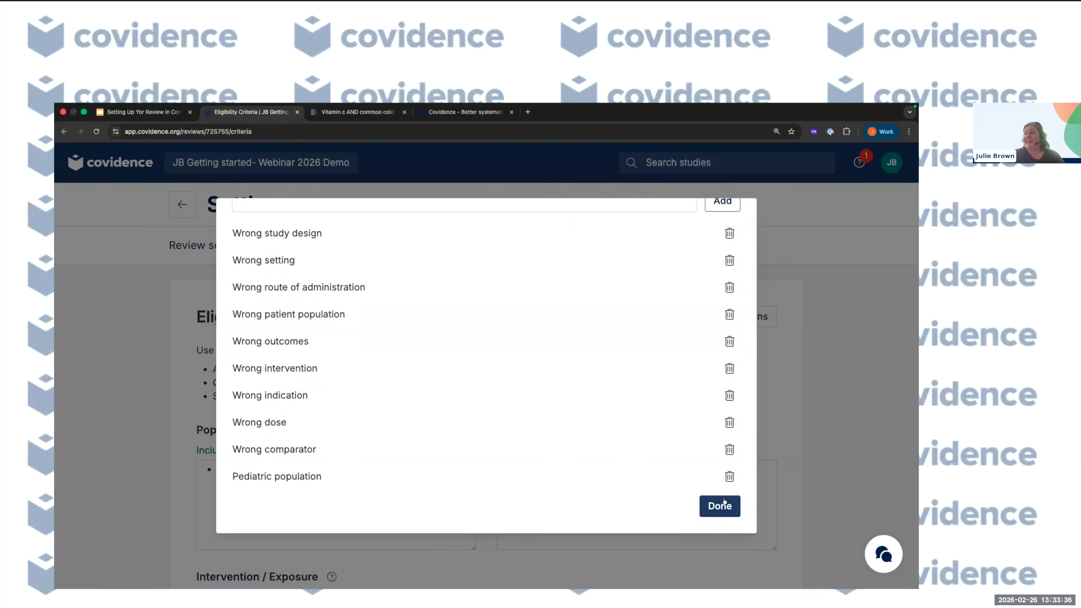
{"action": "left_click", "coordinate": [714, 502]}
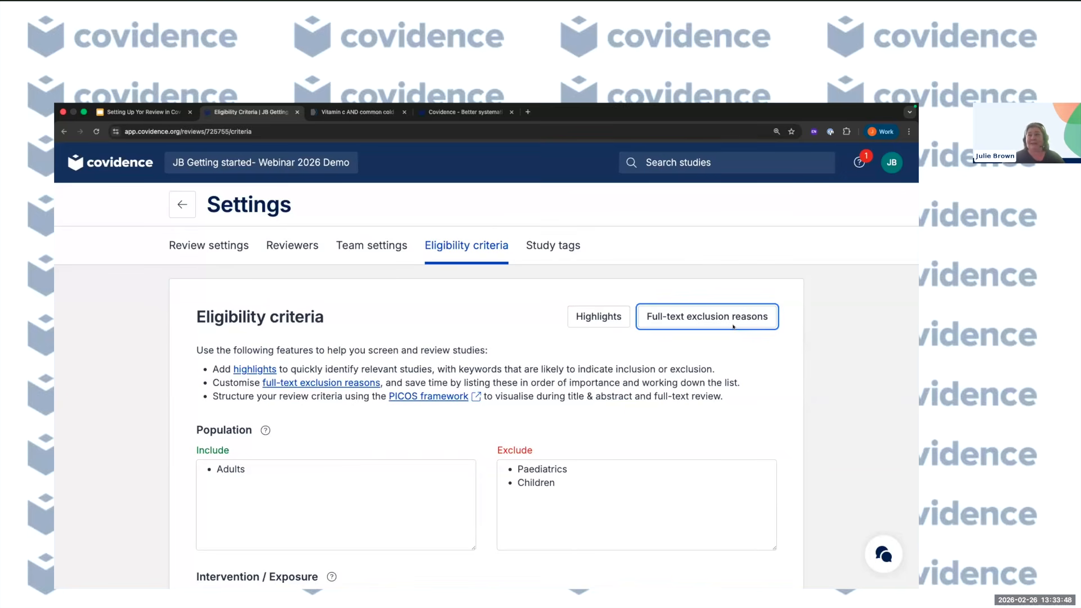
Step: In the screening highlights, add "Ascorbic acid" as an inclusion phrase
{"action": "left_click", "coordinate": [596, 313]}
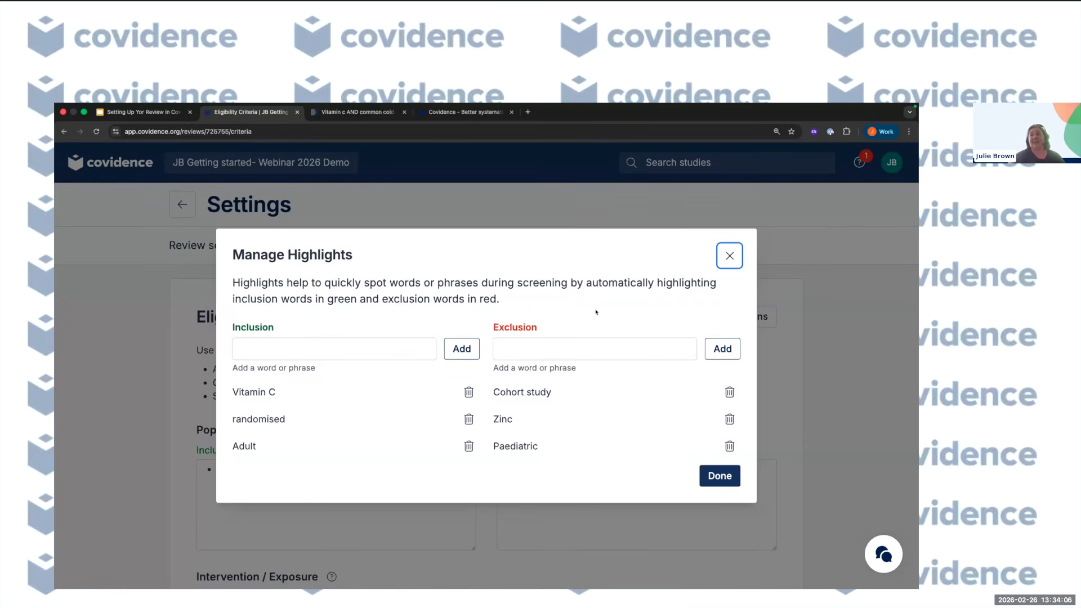
{"action": "left_click", "coordinate": [354, 348]}
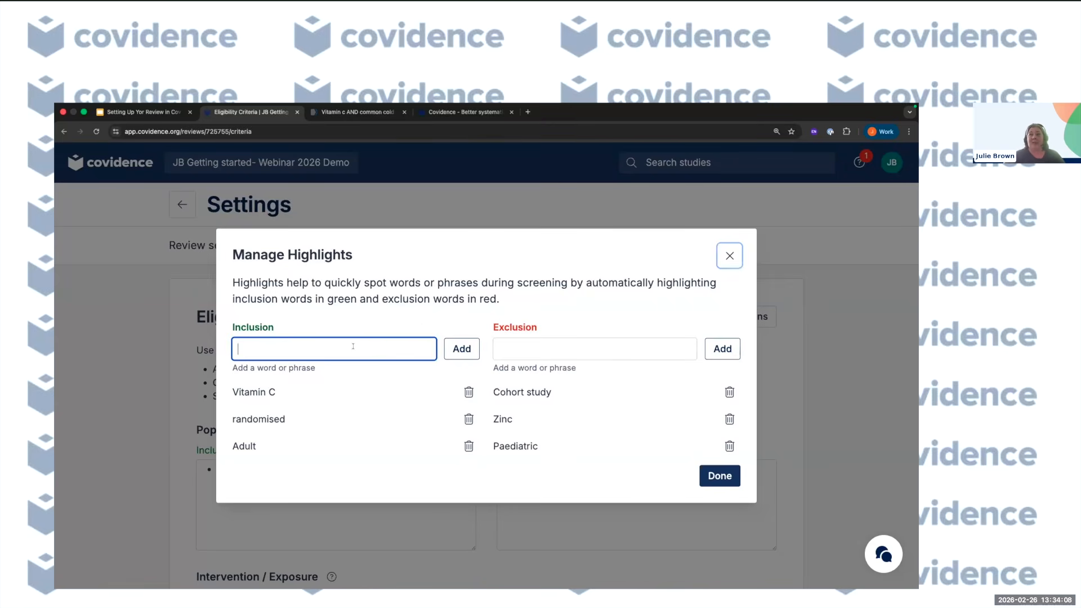
{"action": "type", "text": "Ascor"}
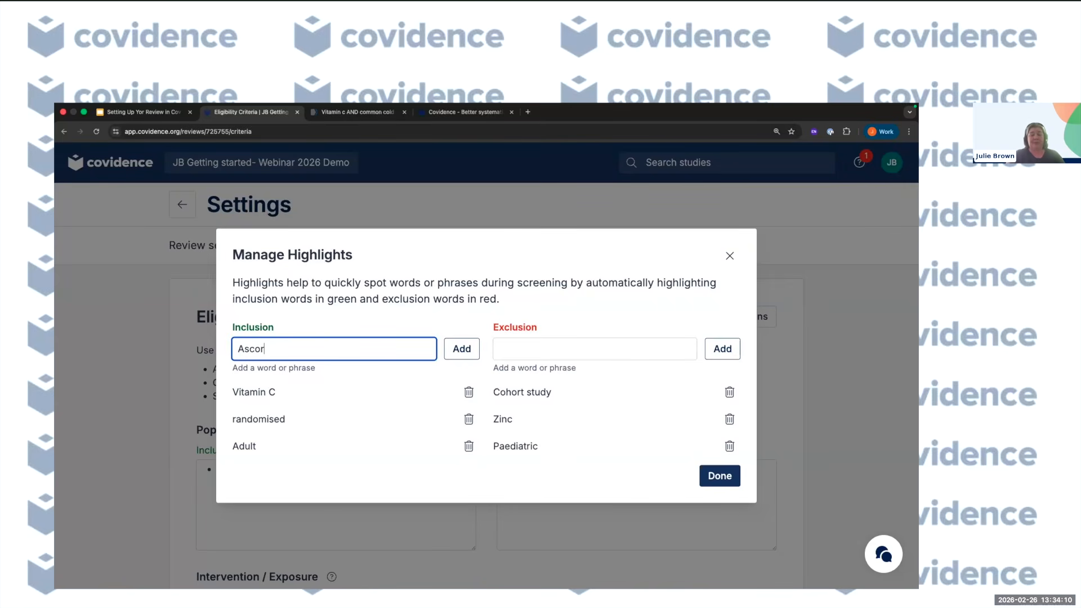
{"action": "type", "text": "bic acid"}
{"action": "left_click", "coordinate": [456, 347]}
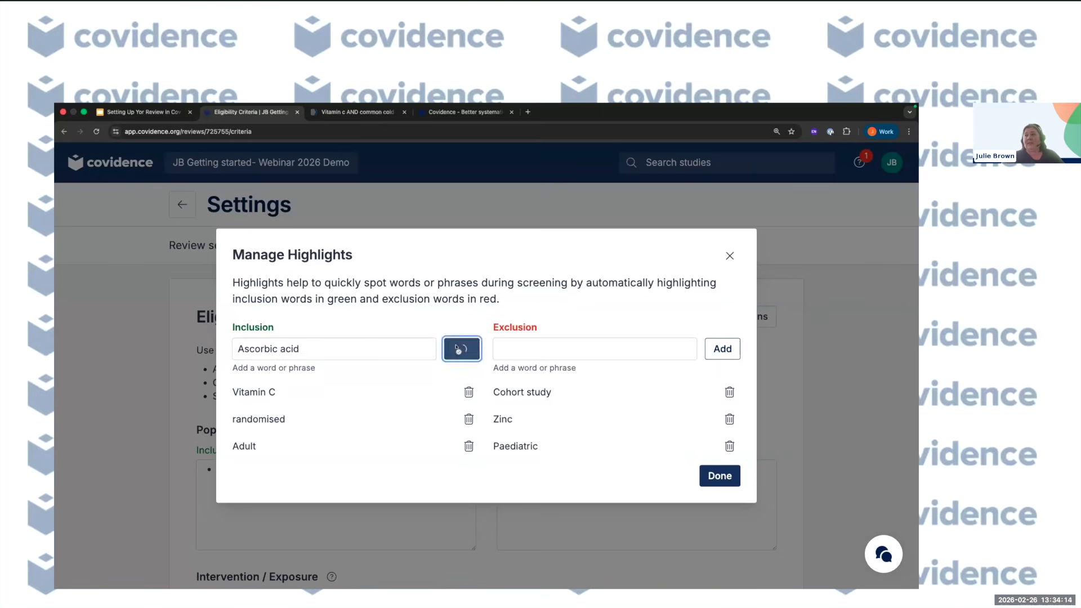
Step: Add "Children" as an exclusion phrase in the screening highlights and finish managing the highlights
{"action": "left_click", "coordinate": [594, 327]}
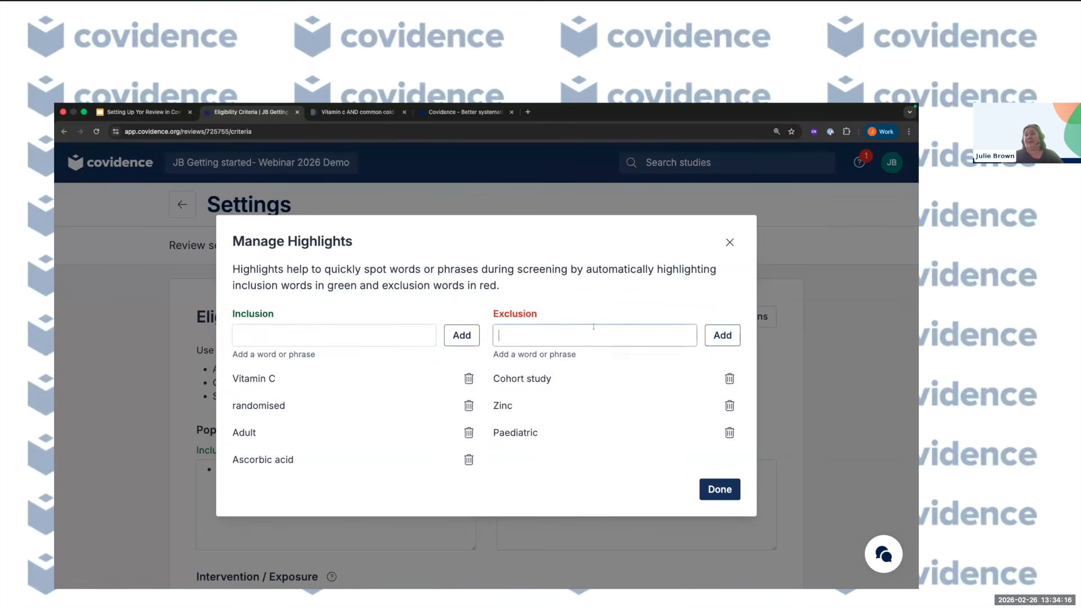
{"action": "type", "text": "Children"}
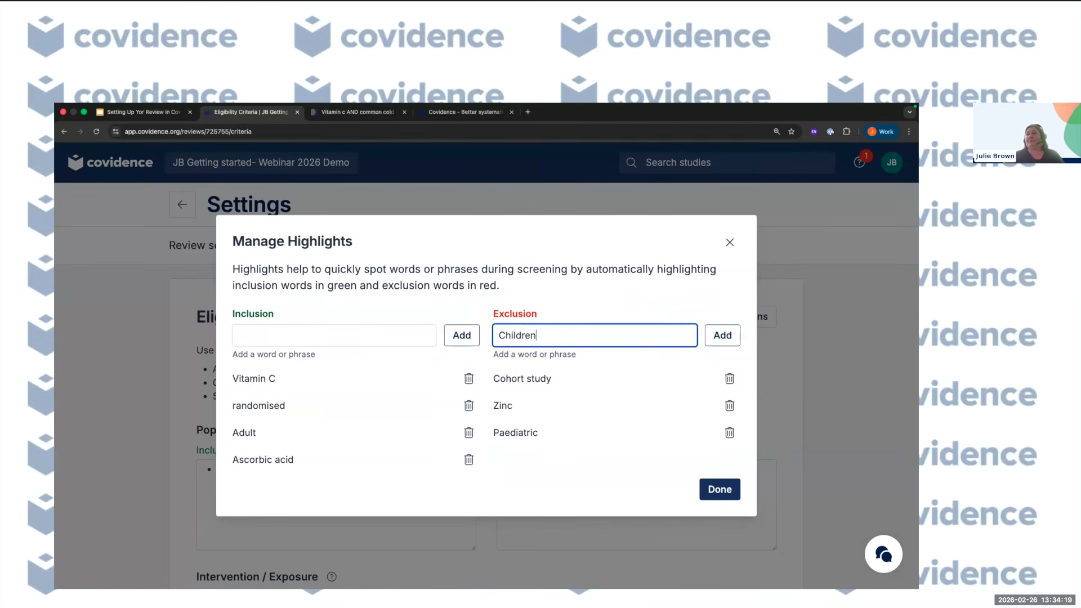
{"action": "left_click", "coordinate": [722, 335]}
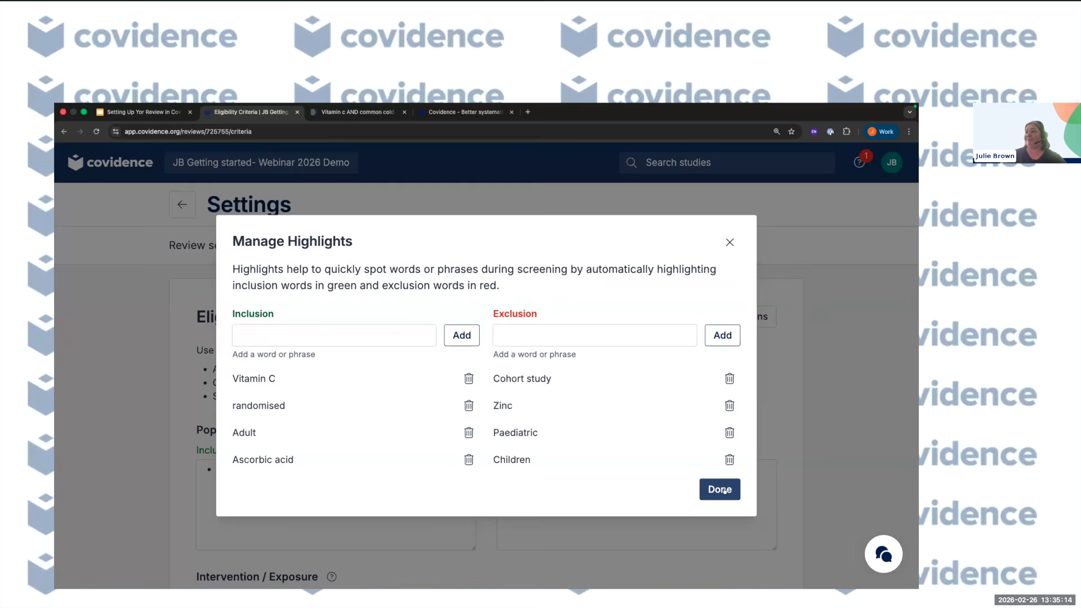
{"action": "left_click", "coordinate": [724, 490]}
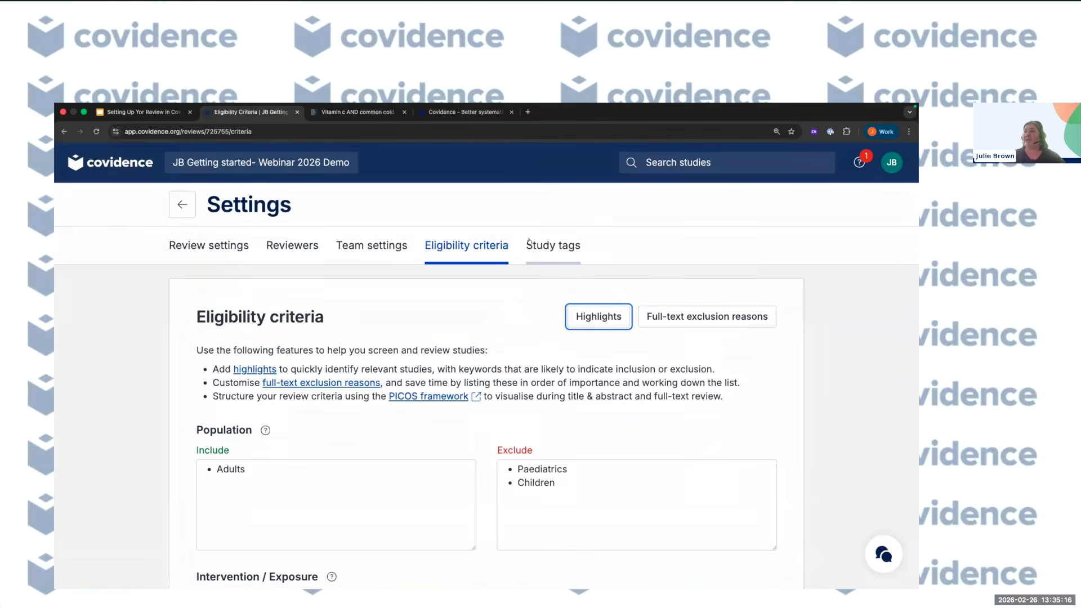
Step: Go to the review's study tags, leaving the eligibility criteria without saving, and add the tag "Background reading"
{"action": "left_click", "coordinate": [564, 246]}
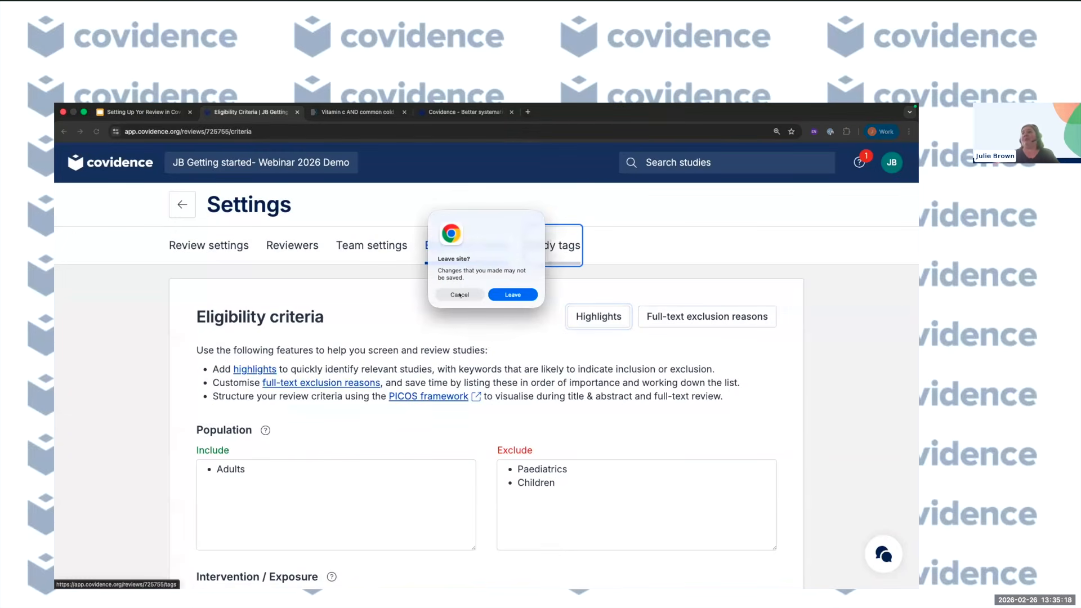
{"action": "left_click", "coordinate": [513, 295]}
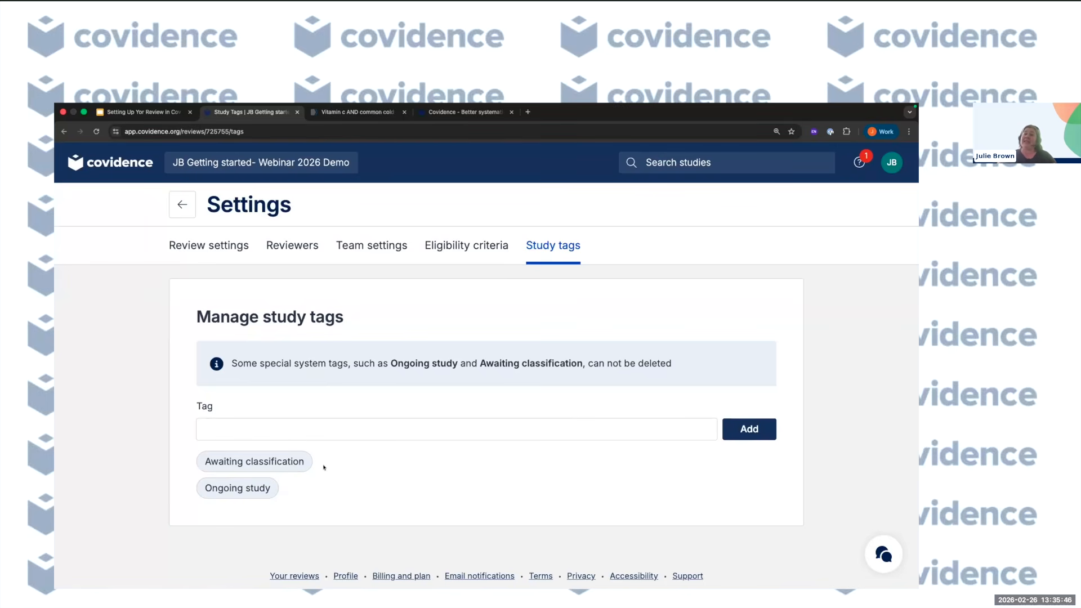
{"action": "left_click", "coordinate": [377, 425]}
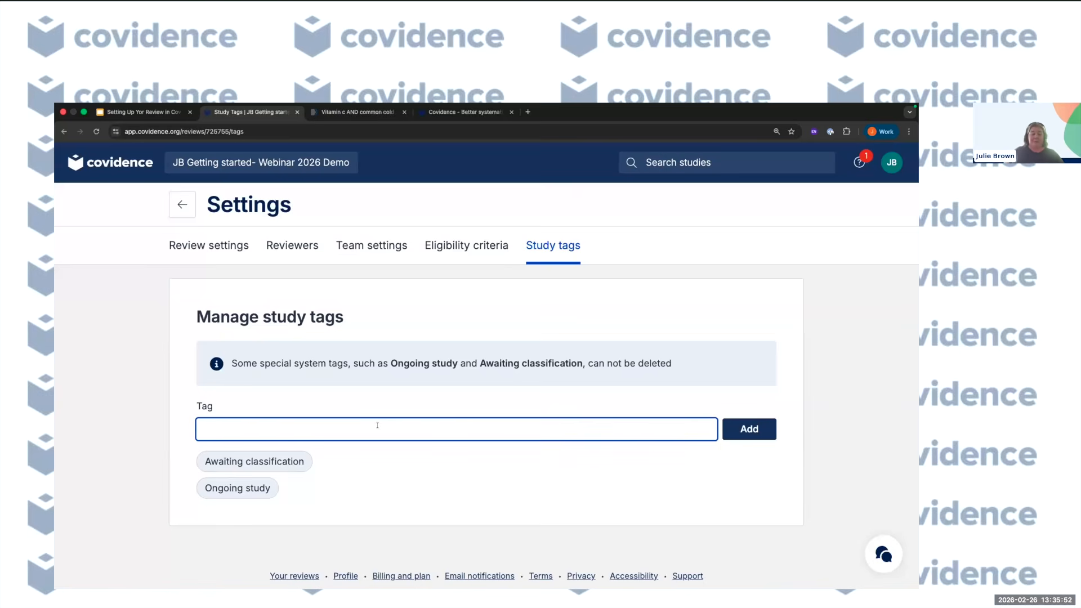
{"action": "type", "text": "Bac"}
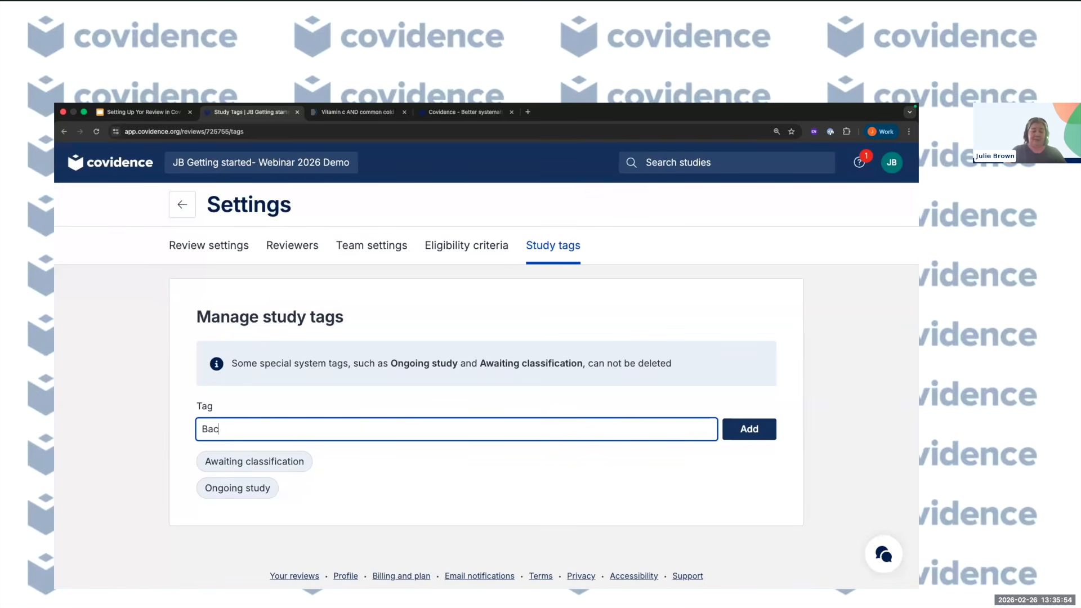
{"action": "type", "text": "kground "}
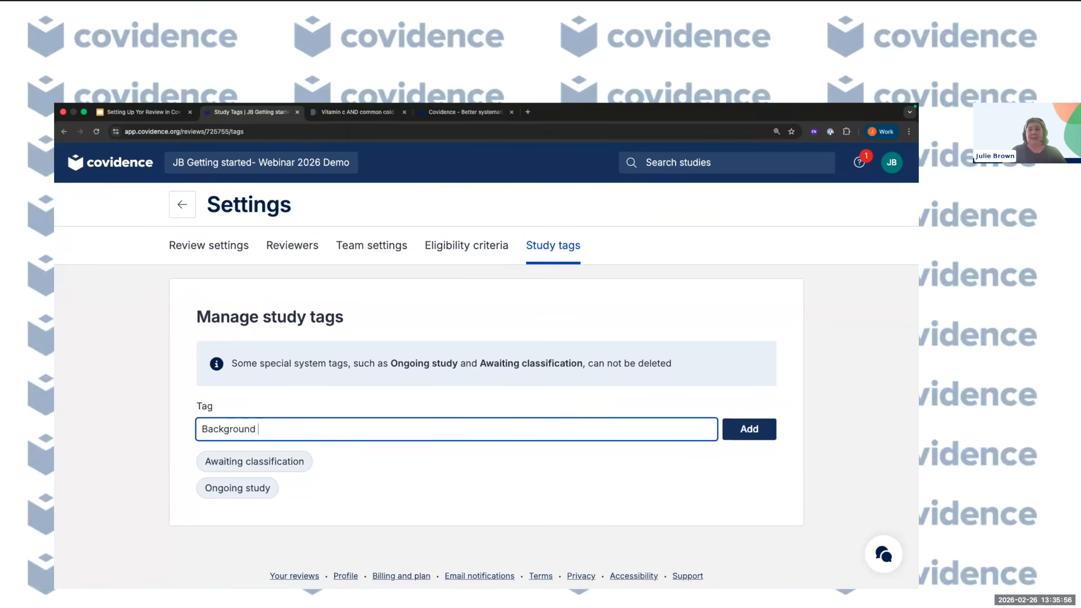
{"action": "type", "text": "reading"}
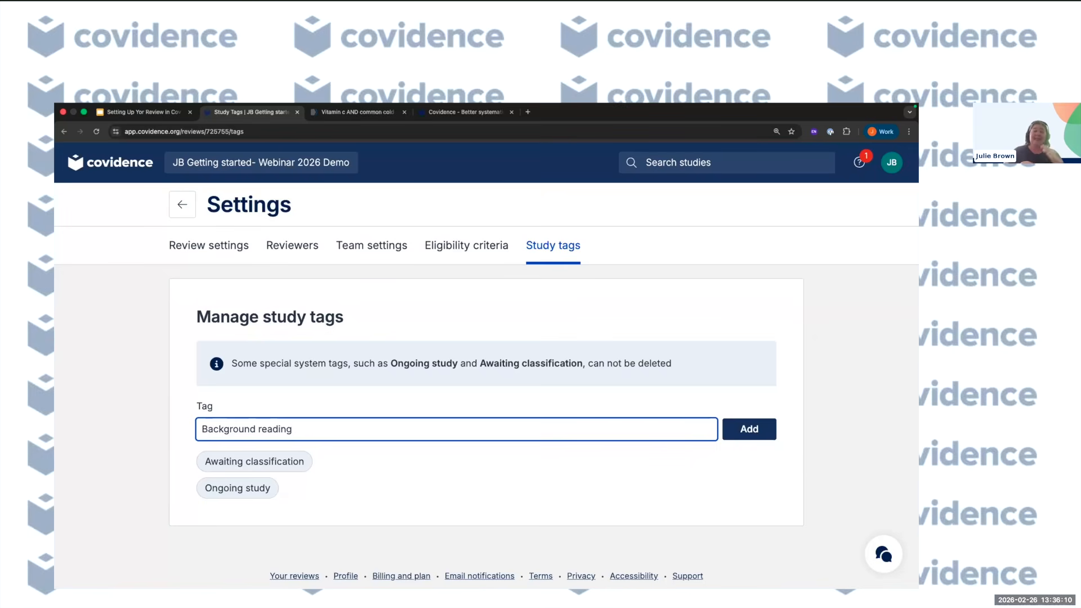
{"action": "left_click", "coordinate": [731, 427]}
Step: Add two more study tags named "Team A" and "Team B"
{"action": "left_click", "coordinate": [241, 424]}
{"action": "left_click", "coordinate": [241, 423]}
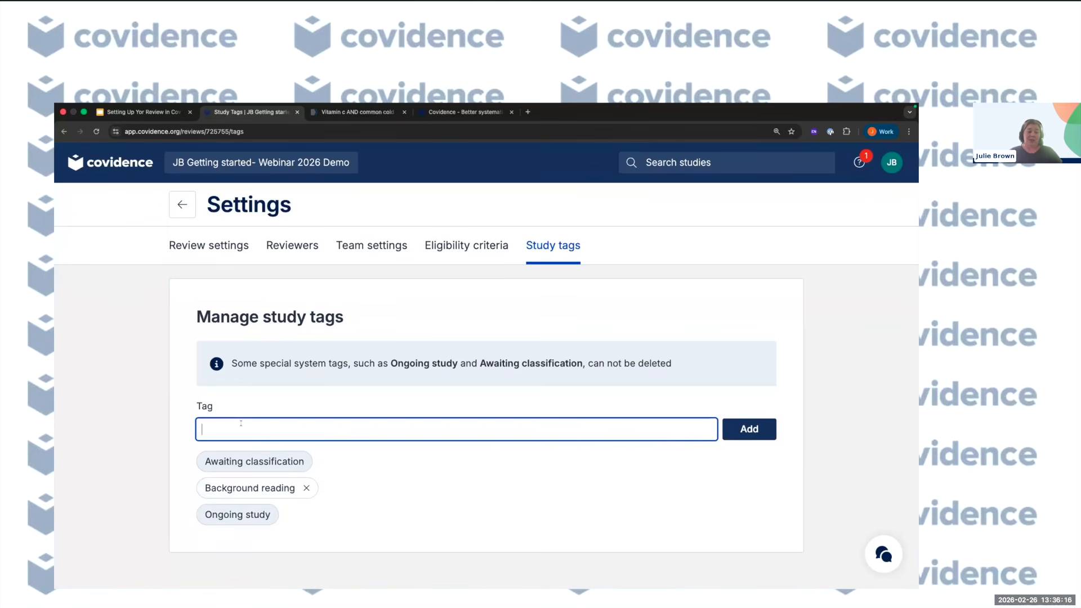
{"action": "type", "text": "Team A"}
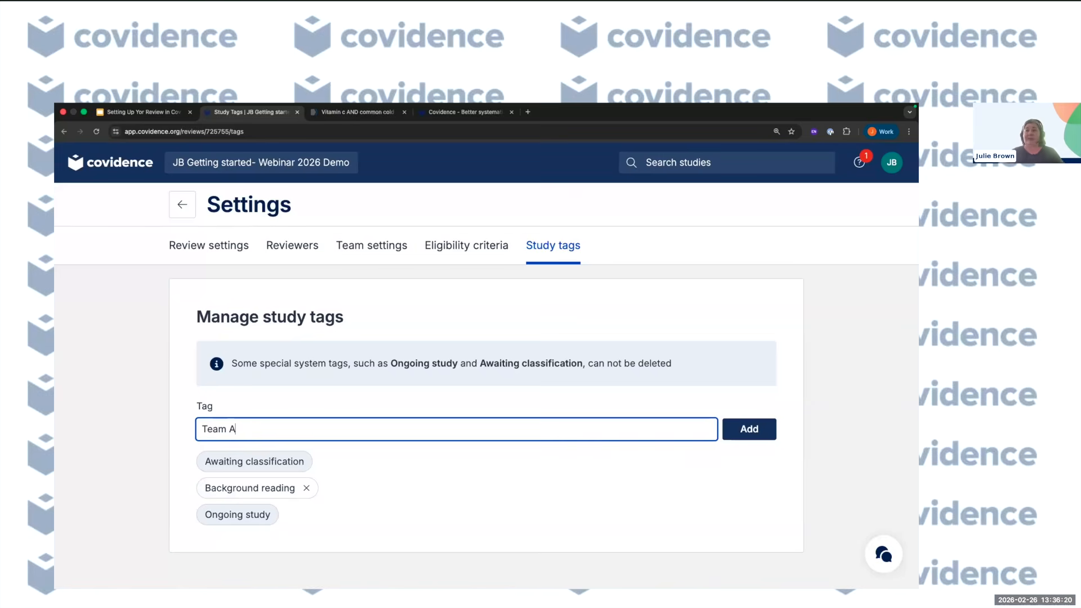
{"action": "left_click", "coordinate": [754, 429]}
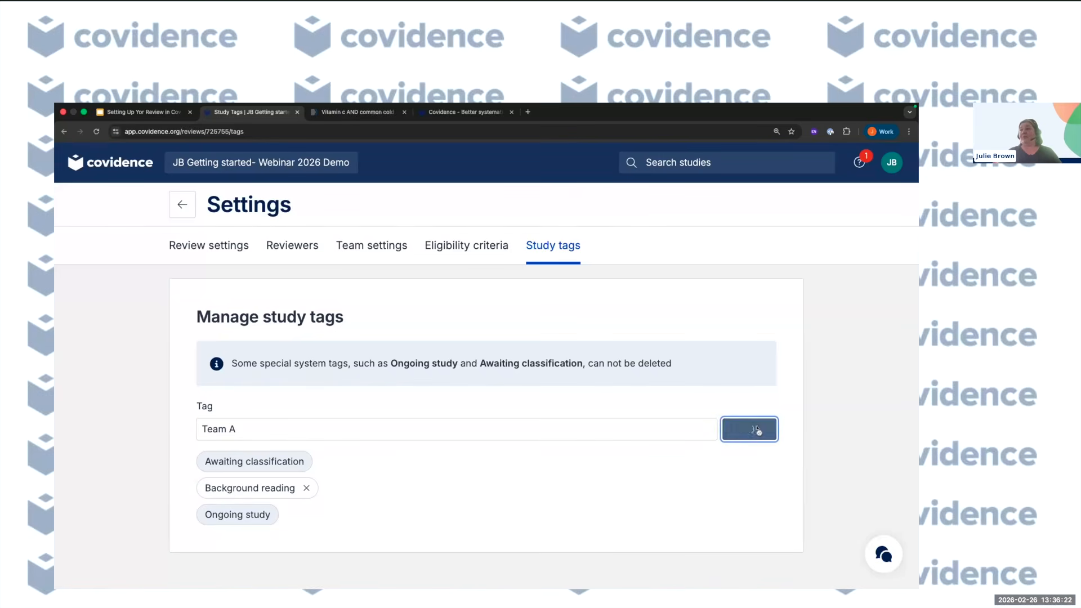
{"action": "left_click", "coordinate": [386, 429]}
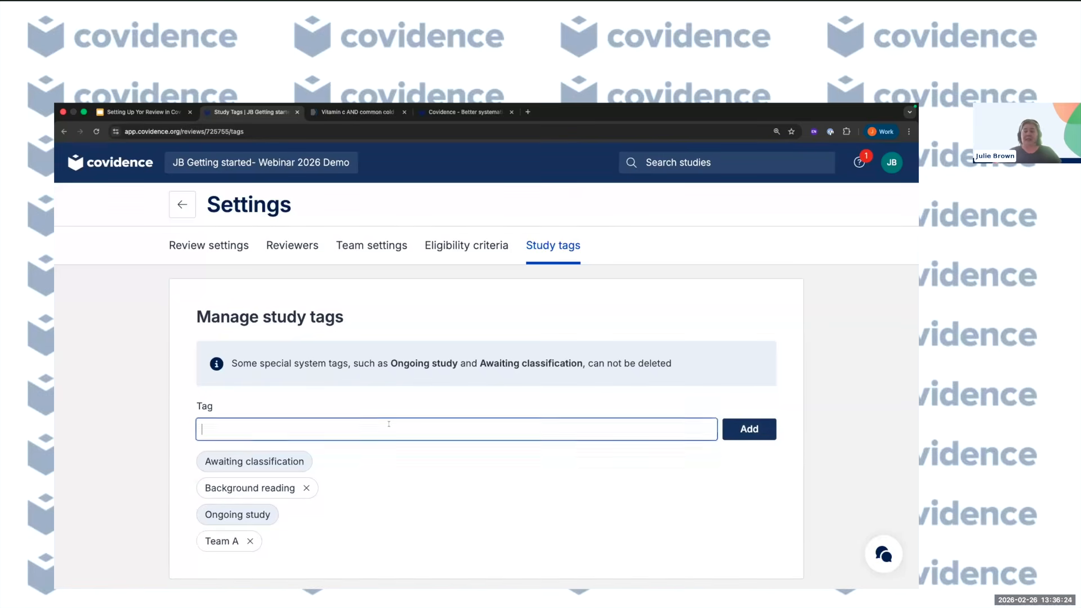
{"action": "type", "text": "Team B"}
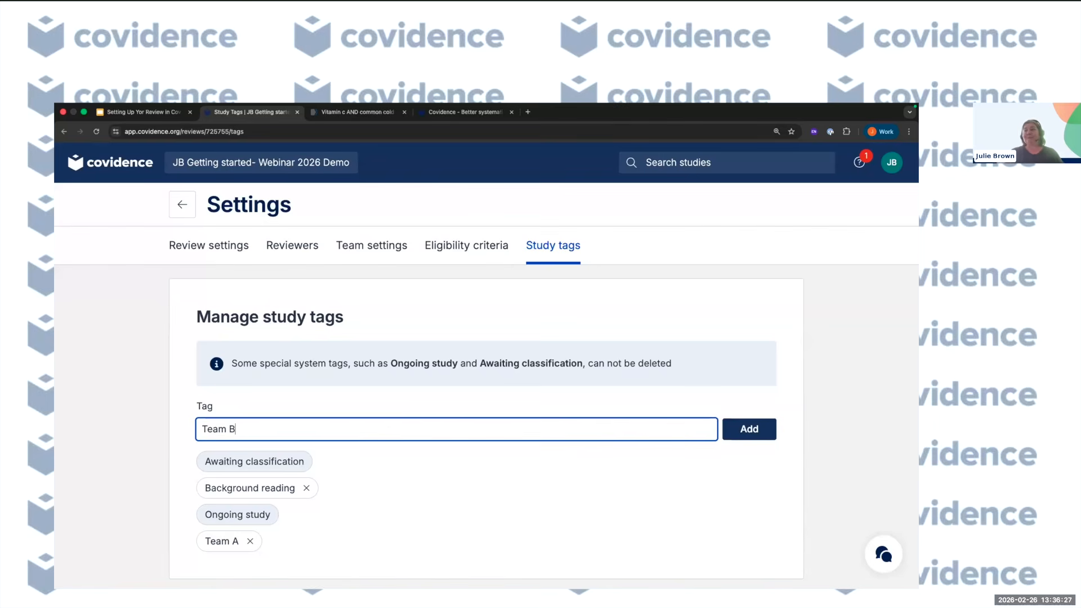
{"action": "left_click", "coordinate": [749, 429]}
Step: Add "Translation" as a further study tag
{"action": "scroll", "coordinate": [379, 482], "scroll_direction": "down", "scroll_amount": 2}
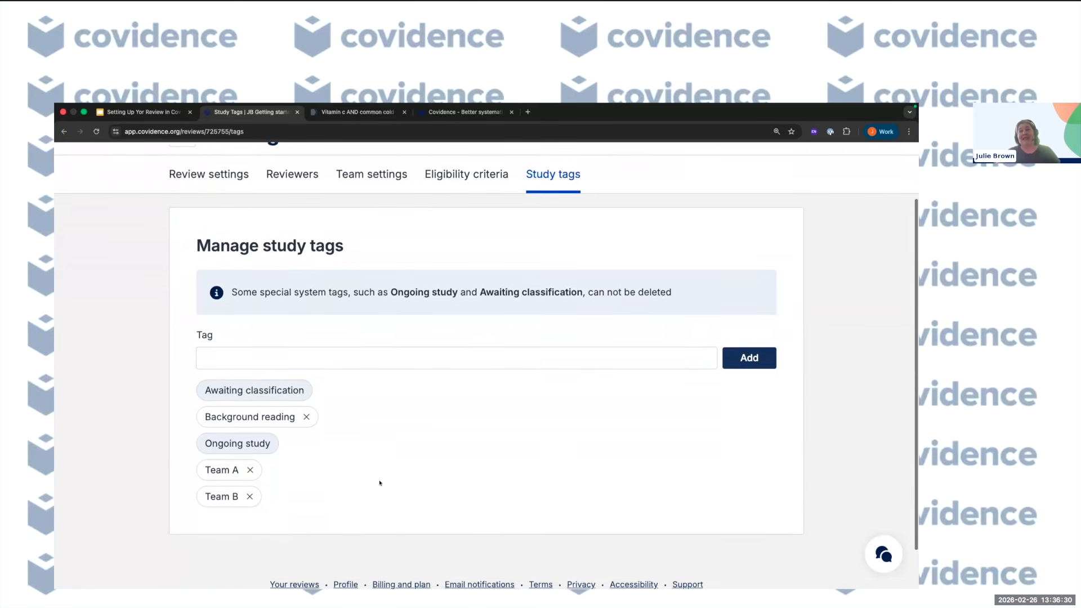
{"action": "left_click", "coordinate": [339, 333]}
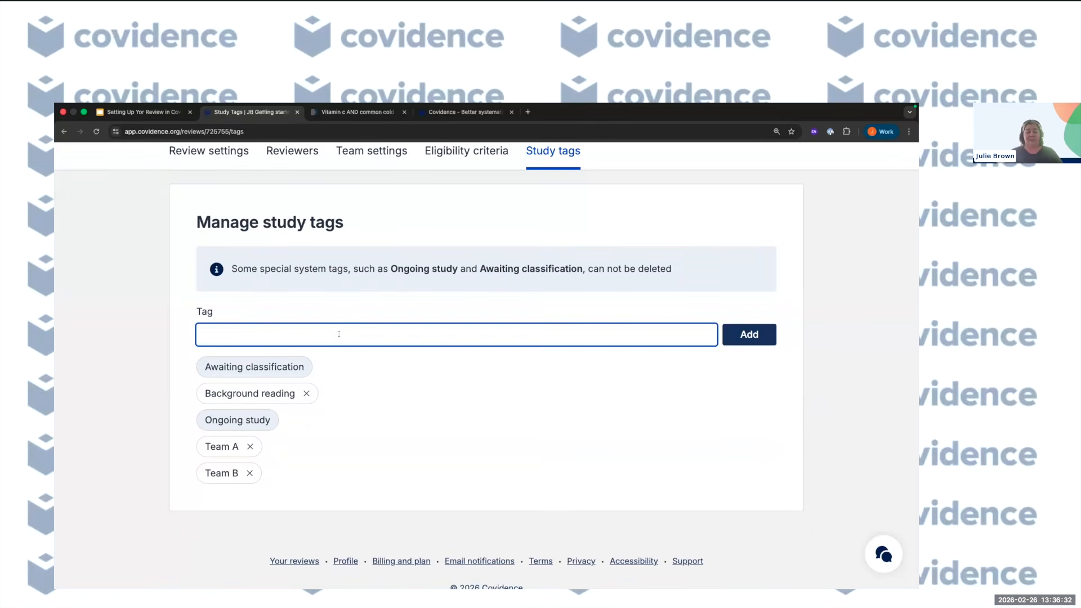
{"action": "type", "text": "Translation"}
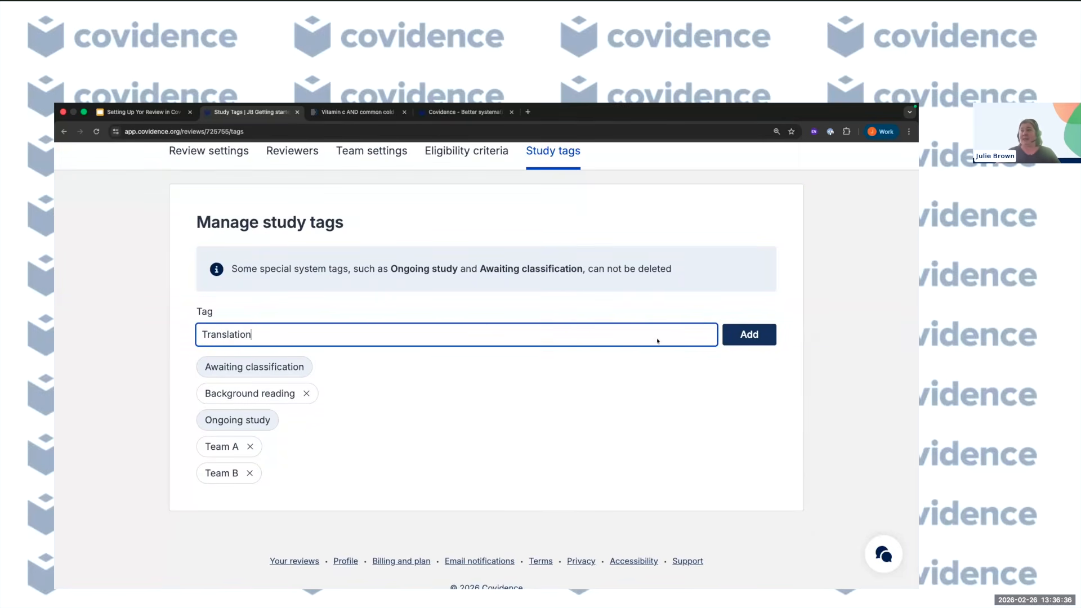
{"action": "left_click", "coordinate": [773, 341]}
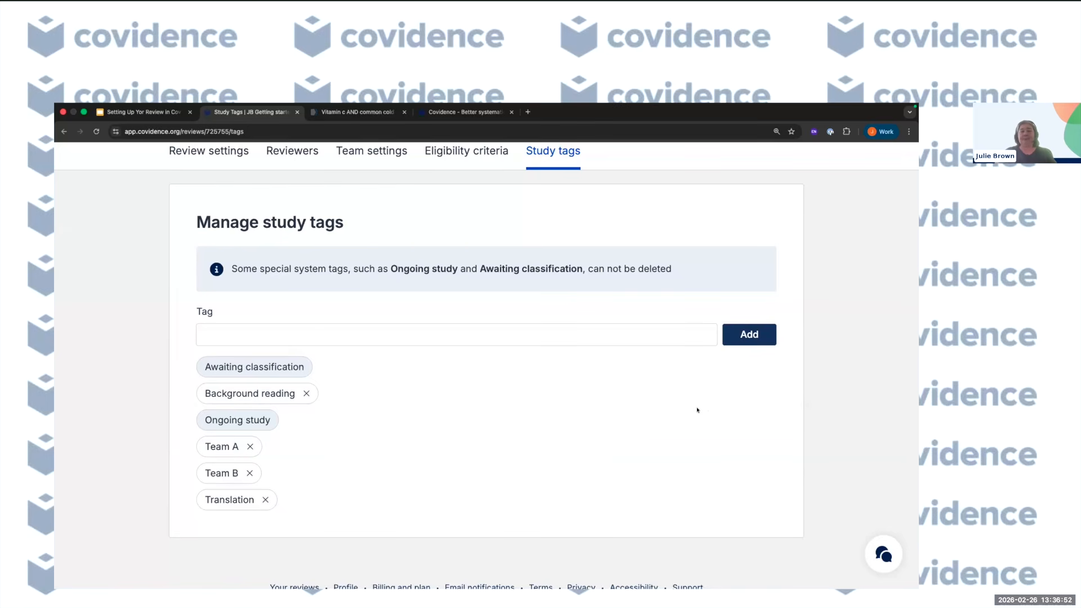
Step: Return from the settings to the review summary and start importing references from a file
{"action": "scroll", "coordinate": [697, 409], "scroll_direction": "up", "scroll_amount": 1}
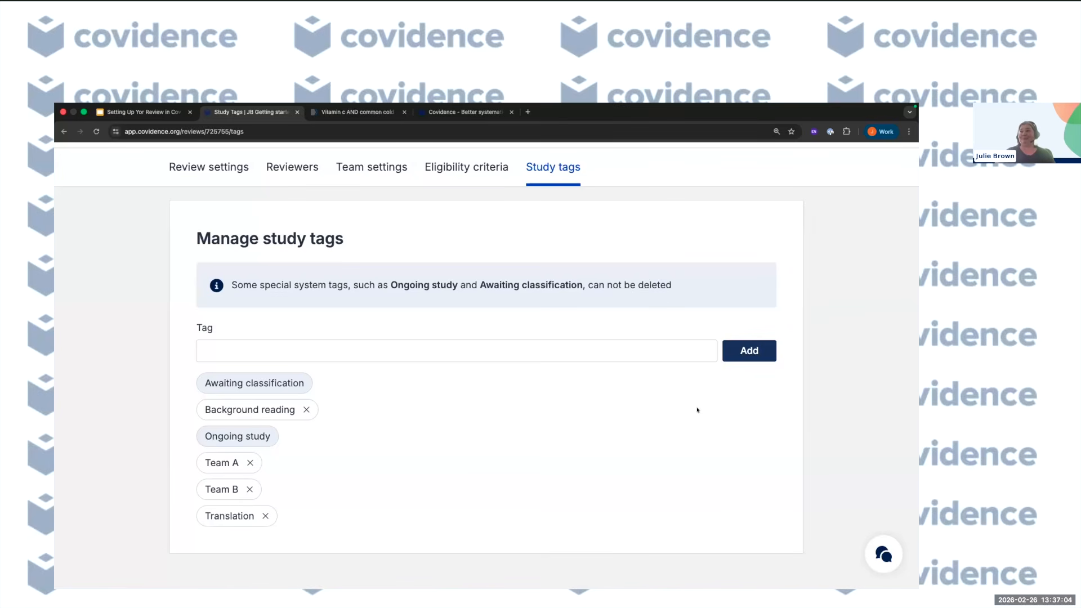
{"action": "scroll", "coordinate": [697, 410], "scroll_direction": "up", "scroll_amount": 2}
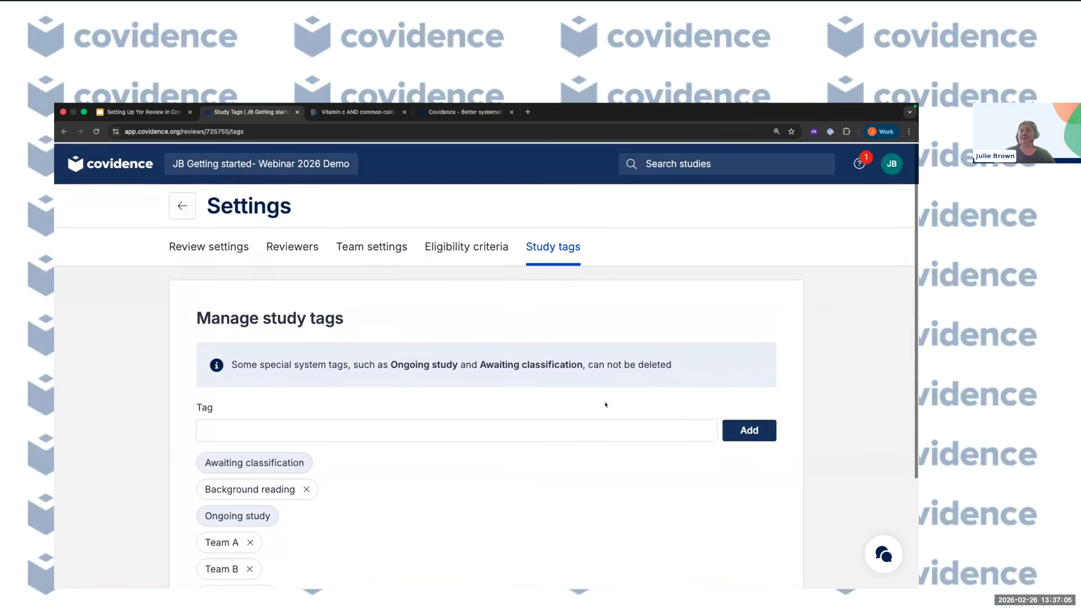
{"action": "left_click", "coordinate": [182, 202]}
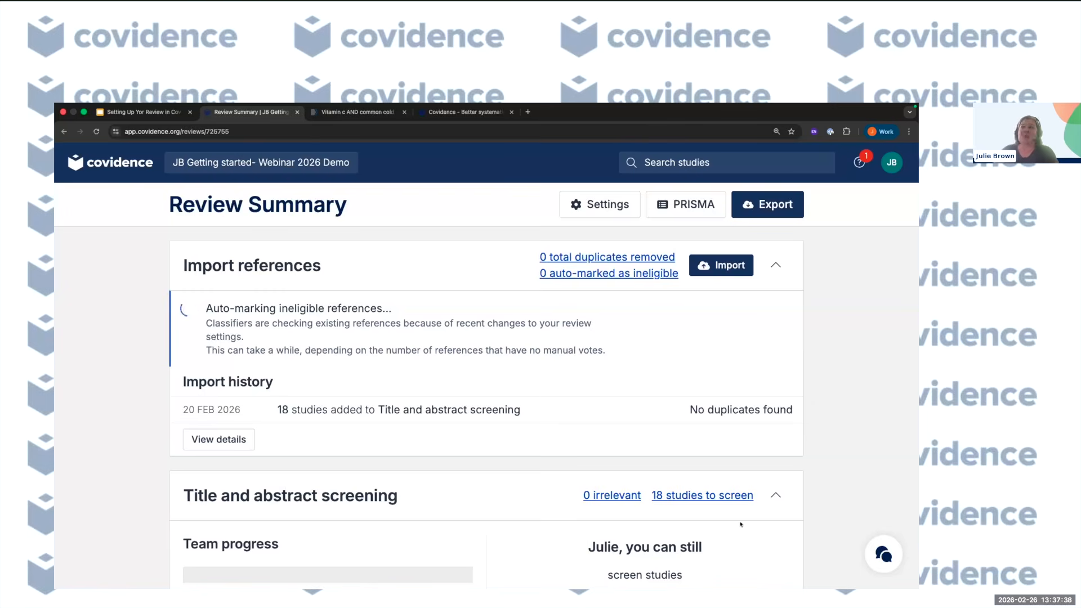
{"action": "scroll", "coordinate": [740, 349], "scroll_direction": "down", "scroll_amount": 1}
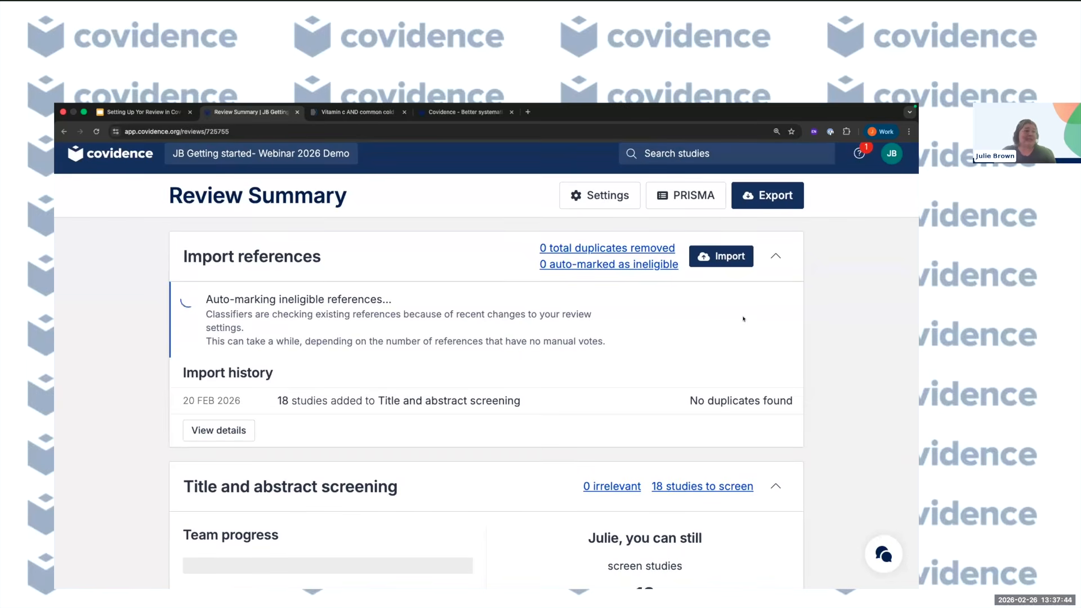
{"action": "left_click", "coordinate": [729, 258]}
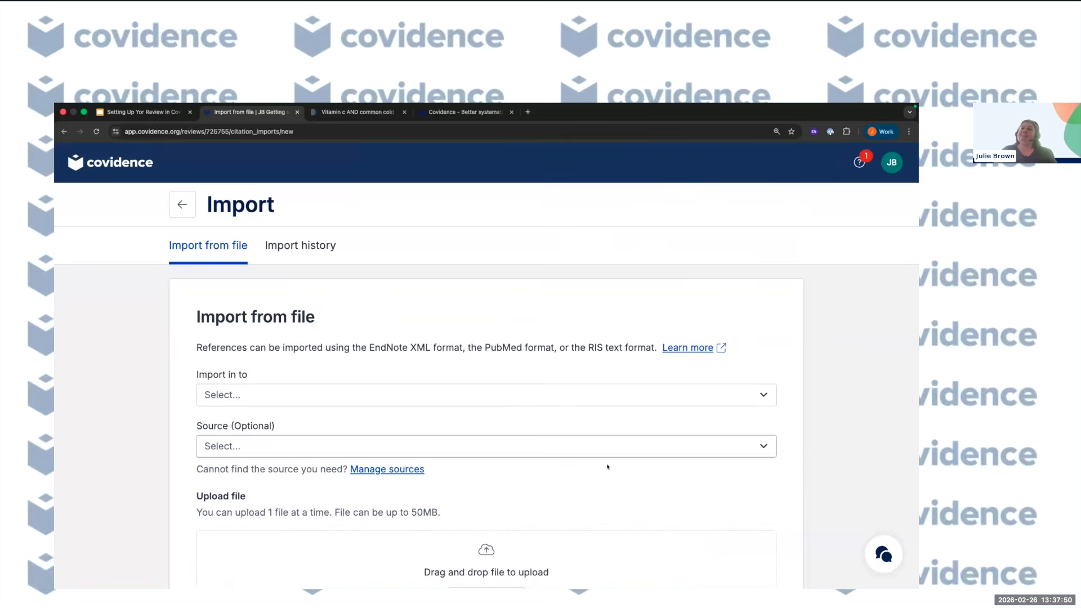
Step: Set the references to import into the Screen stage and check the list of available sources
{"action": "scroll", "coordinate": [612, 463], "scroll_direction": "down", "scroll_amount": 2}
{"action": "scroll", "coordinate": [612, 464], "scroll_direction": "down", "scroll_amount": 1}
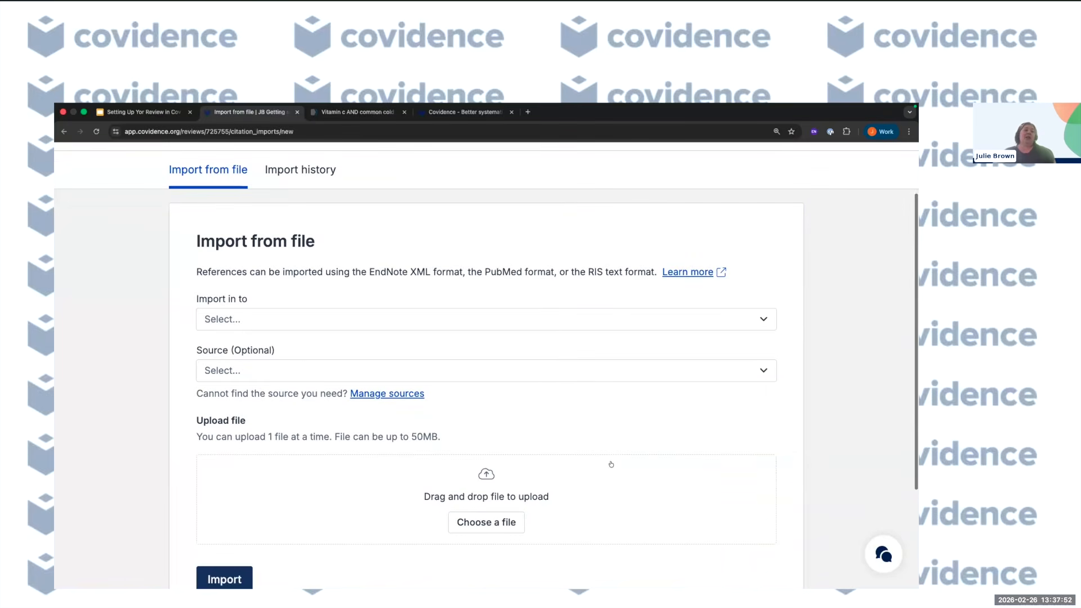
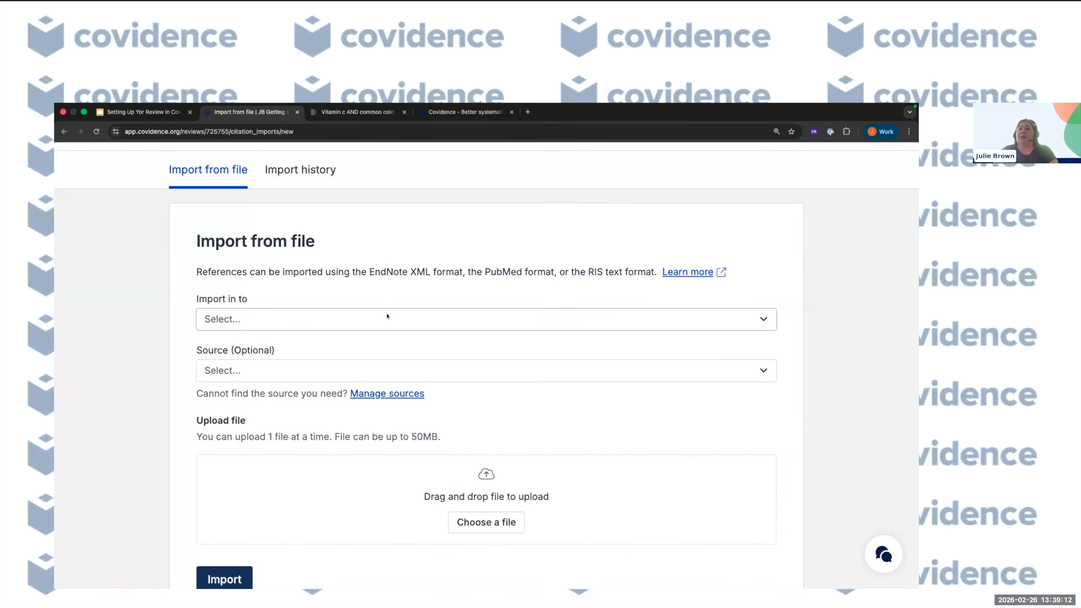
{"action": "left_click", "coordinate": [387, 317]}
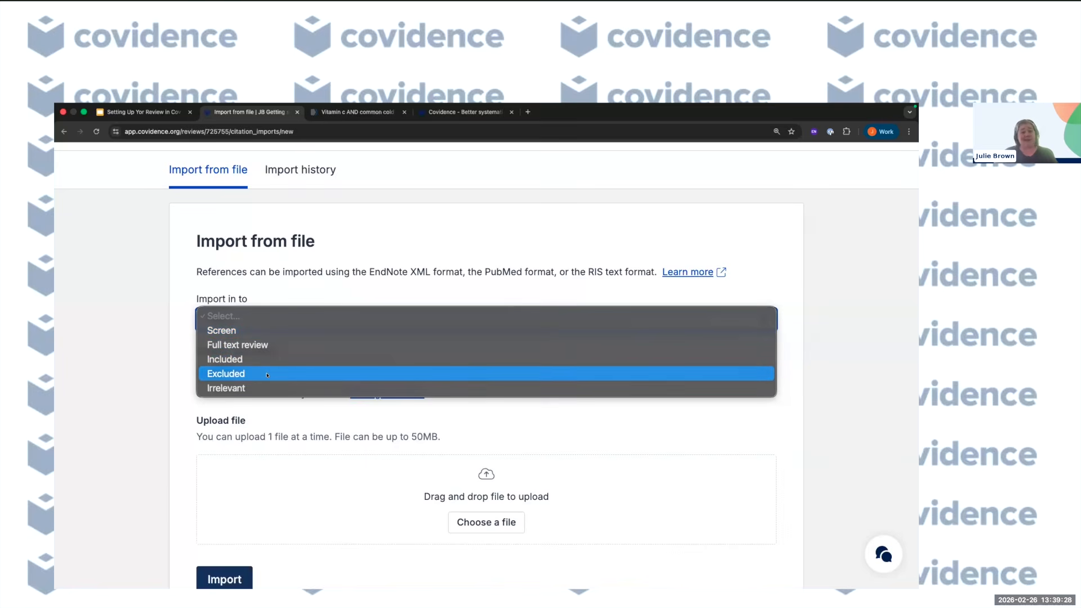
{"action": "left_click", "coordinate": [276, 330]}
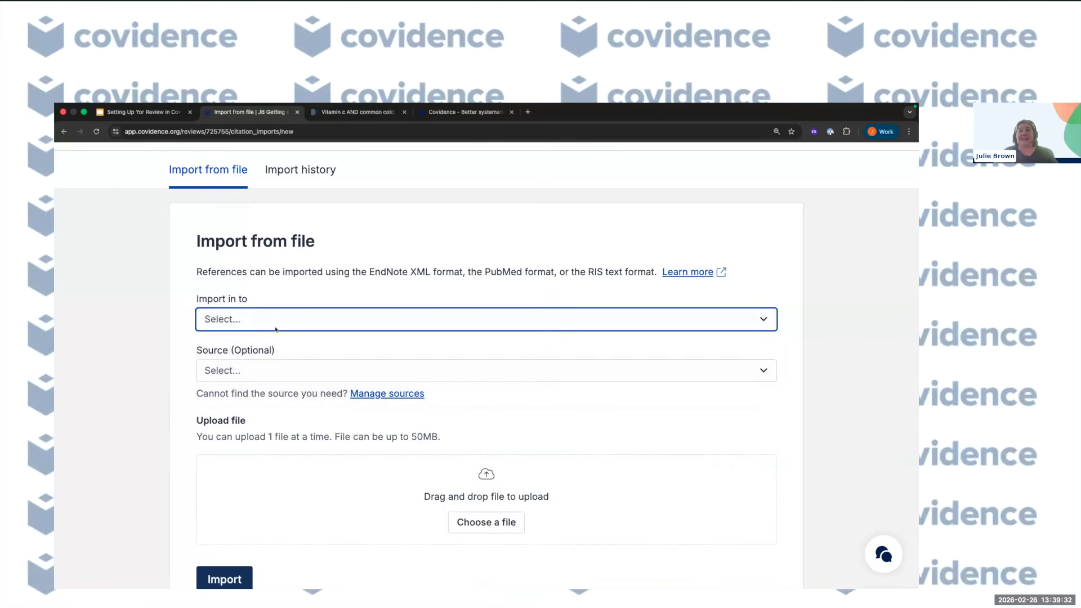
{"action": "left_click", "coordinate": [462, 370]}
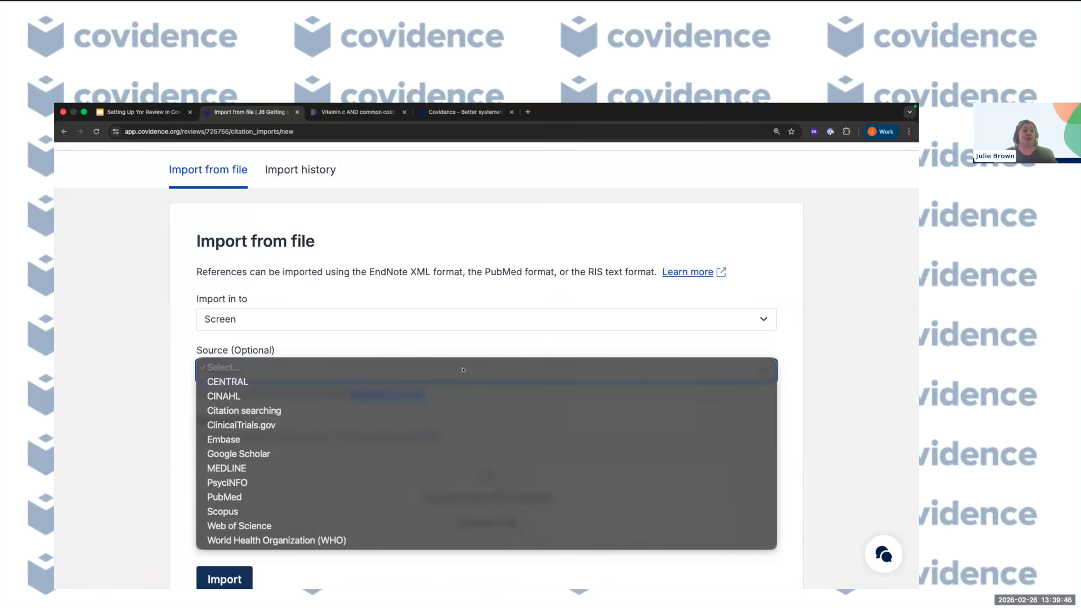
{"action": "left_click", "coordinate": [657, 344]}
Step: Open the source manager and add "ERIC" and "IEEE" as custom sources
{"action": "left_click", "coordinate": [390, 392]}
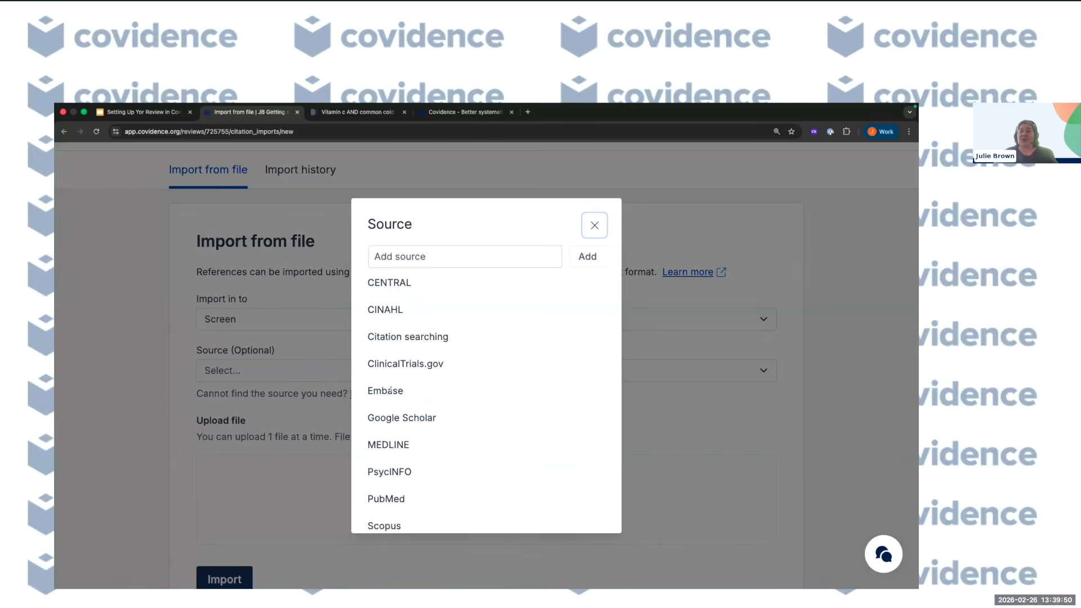
{"action": "left_click", "coordinate": [417, 256]}
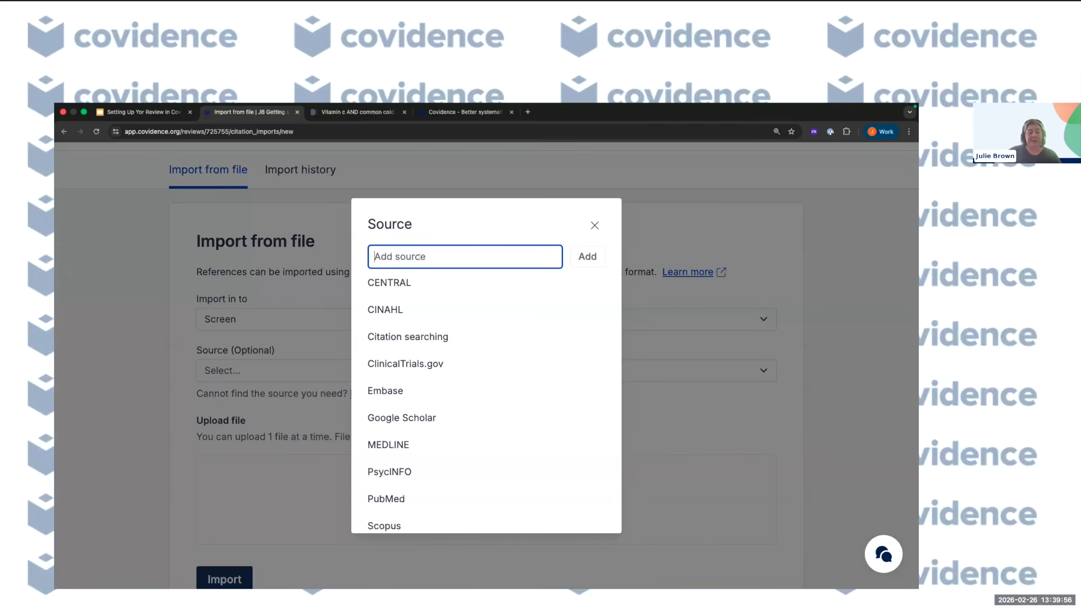
{"action": "type", "text": "ERIC"}
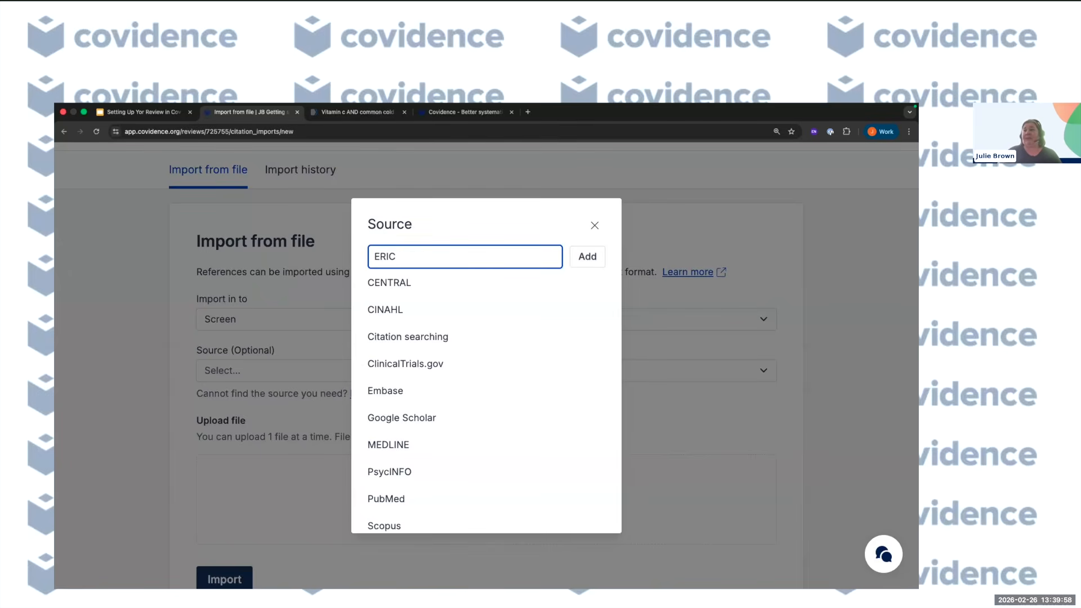
{"action": "left_click", "coordinate": [585, 256]}
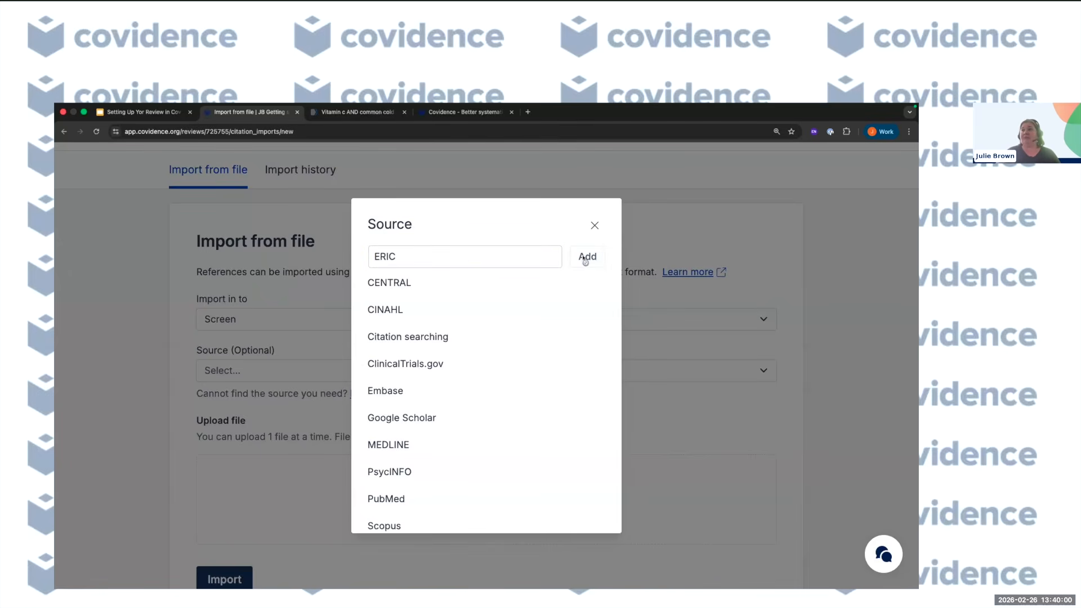
{"action": "left_click", "coordinate": [426, 253]}
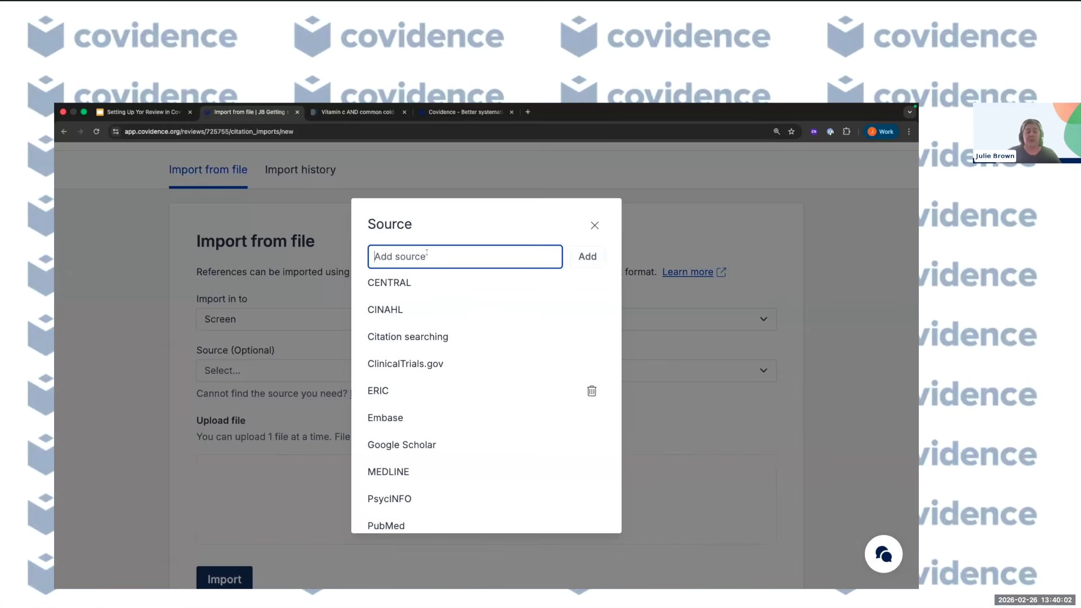
{"action": "type", "text": "IEEE"}
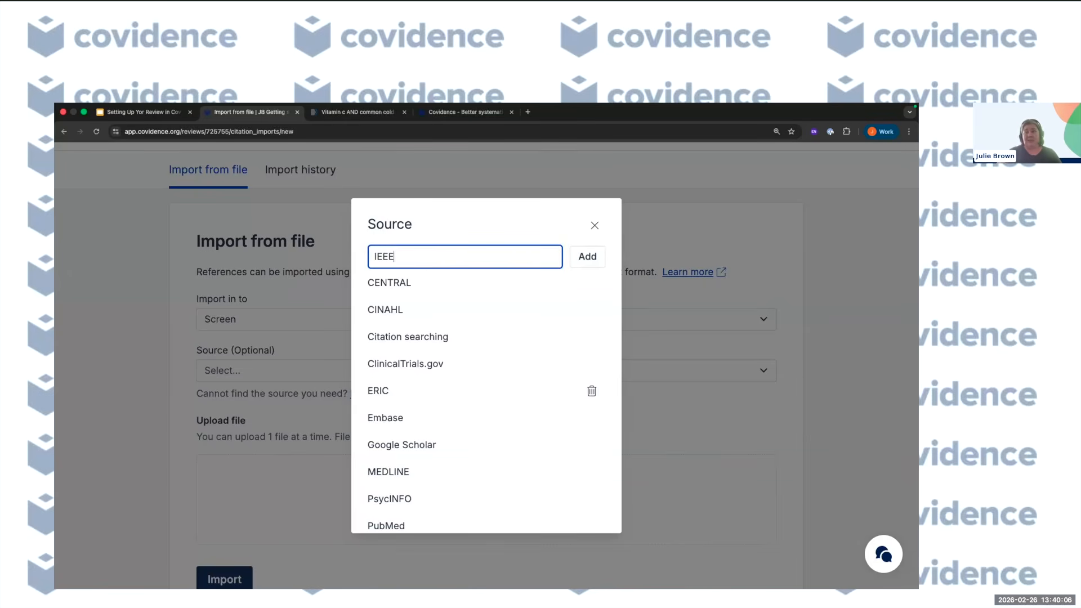
{"action": "left_click", "coordinate": [588, 256]}
Step: Add "Website" and "Grey literature" as two further custom sources
{"action": "left_click", "coordinate": [419, 255]}
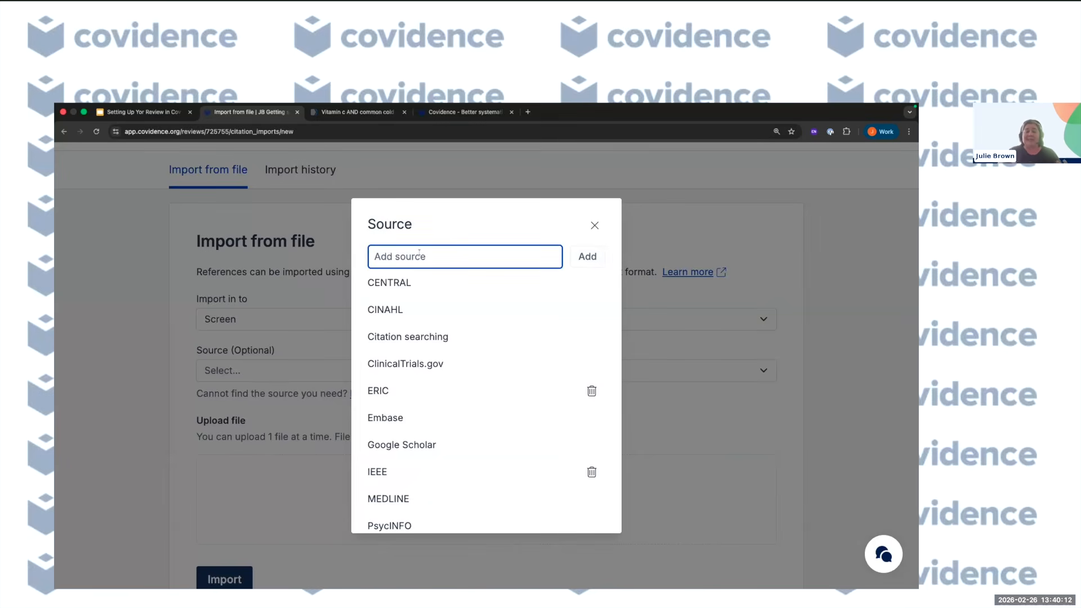
{"action": "type", "text": "Webi"}
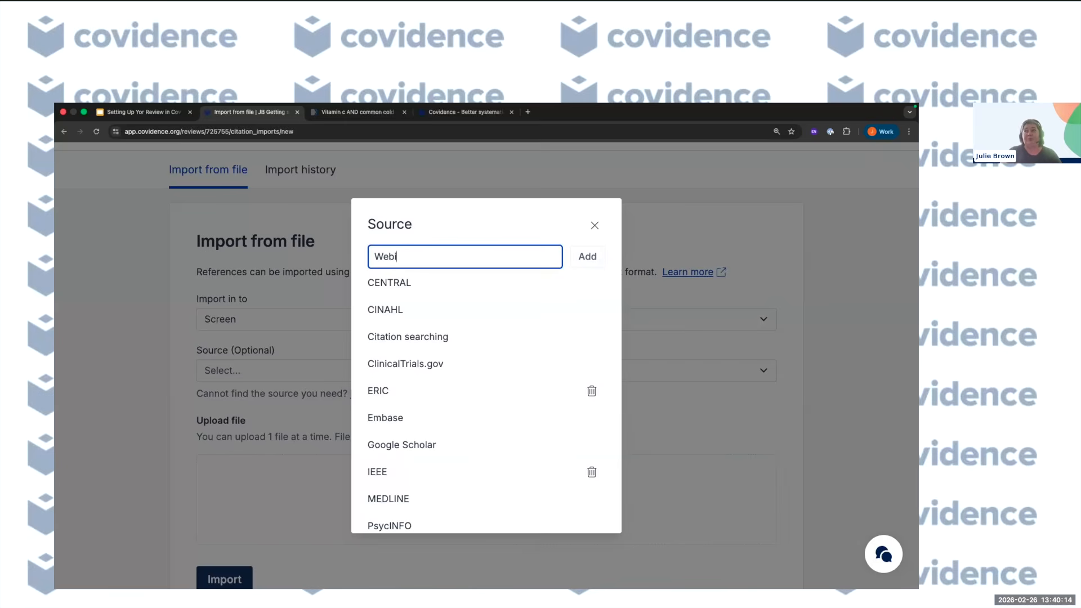
{"action": "key", "text": "BackSpace"}
{"action": "type", "text": "s"}
{"action": "type", "text": "ir"}
{"action": "type", "text": "e"}
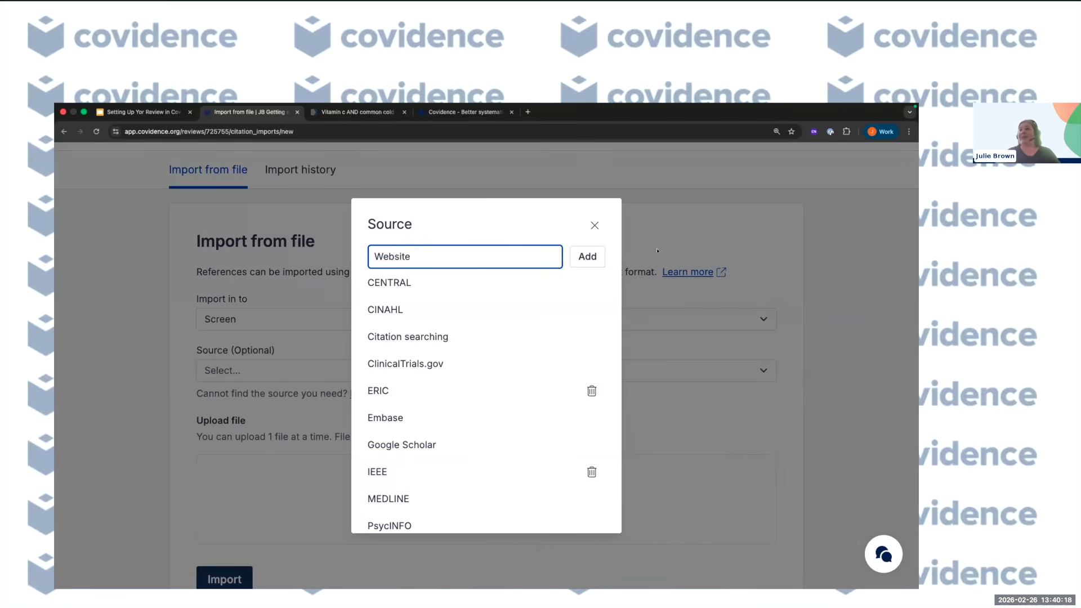
{"action": "left_click", "coordinate": [587, 258]}
{"action": "left_click", "coordinate": [422, 256]}
{"action": "type", "text": "Grey literature"}
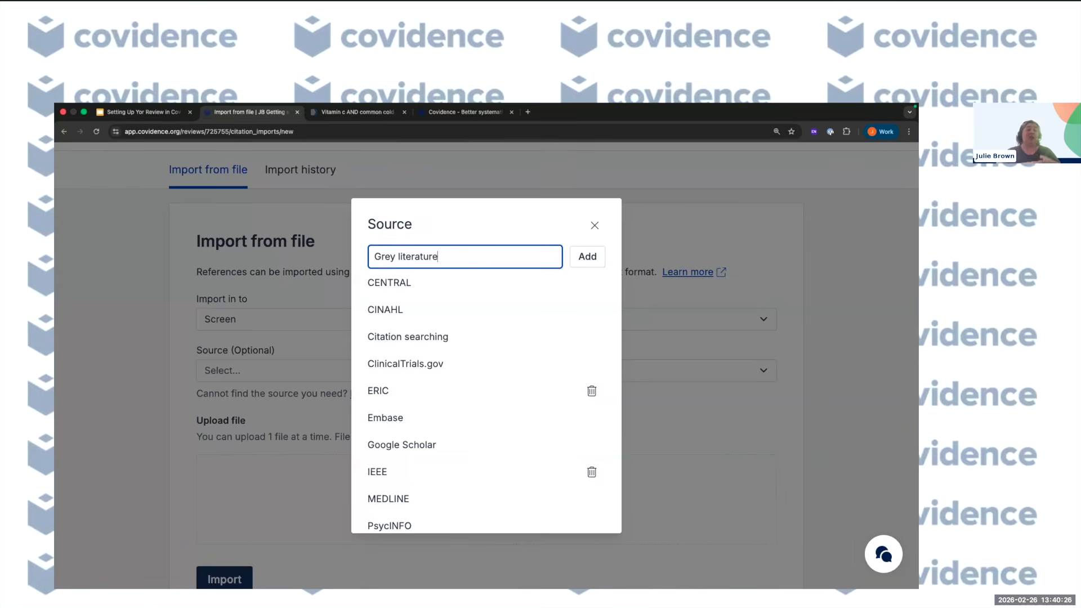
{"action": "left_click", "coordinate": [589, 261]}
{"action": "left_click", "coordinate": [589, 260]}
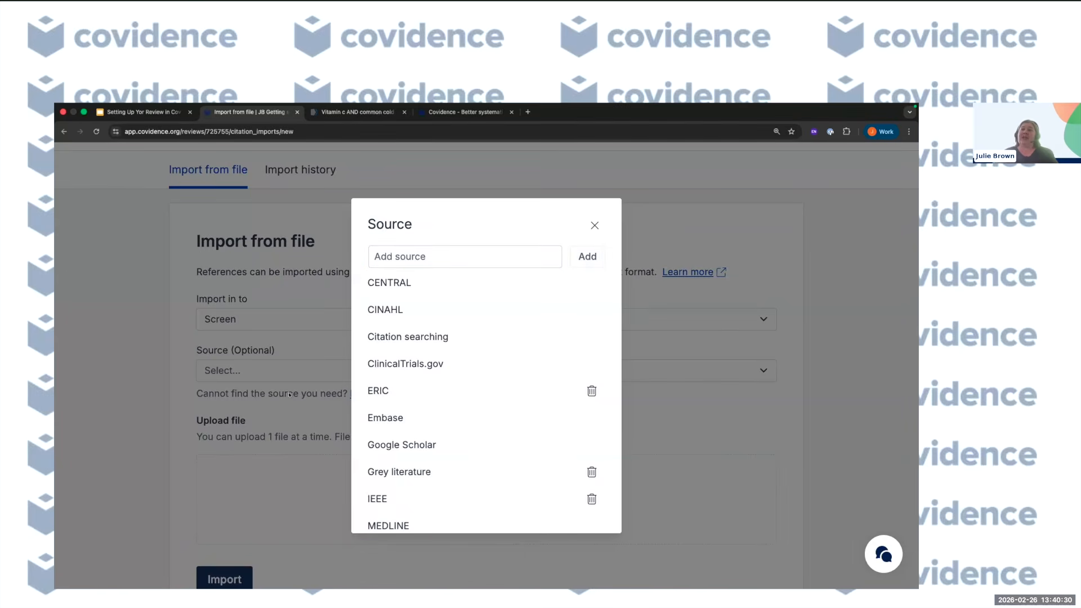
Step: Check the extended source list, close it and set the import source to ERIC
{"action": "scroll", "coordinate": [453, 374], "scroll_direction": "down", "scroll_amount": 5}
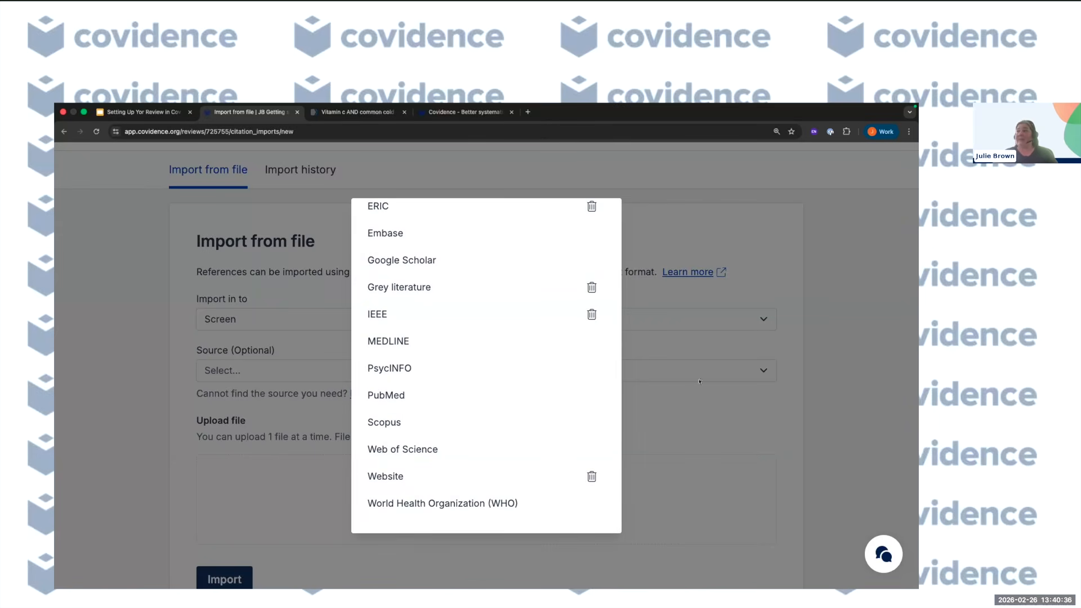
{"action": "left_click", "coordinate": [767, 427]}
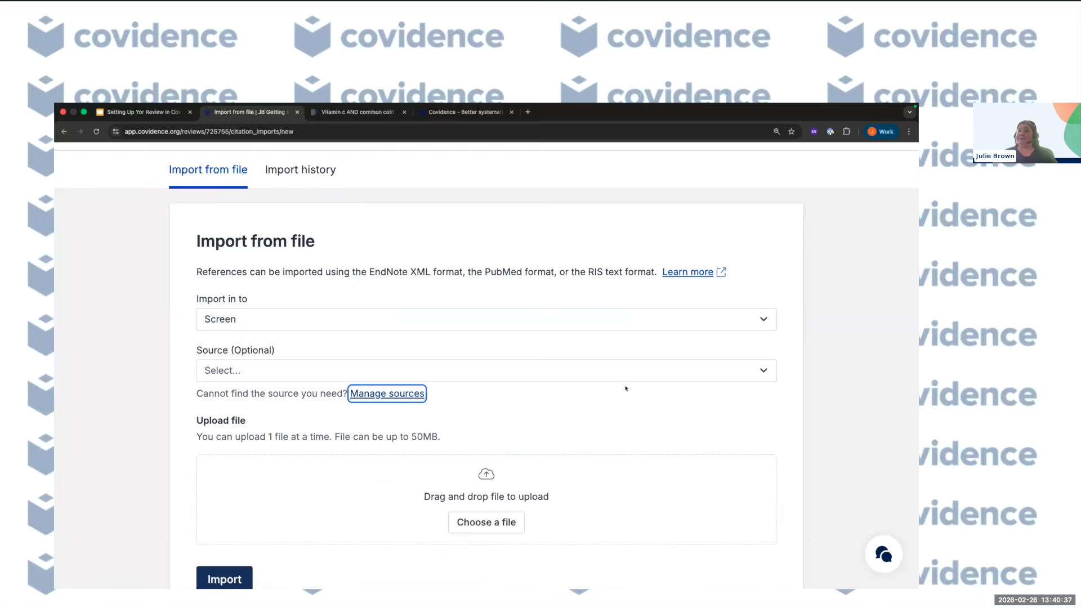
{"action": "left_click", "coordinate": [260, 370]}
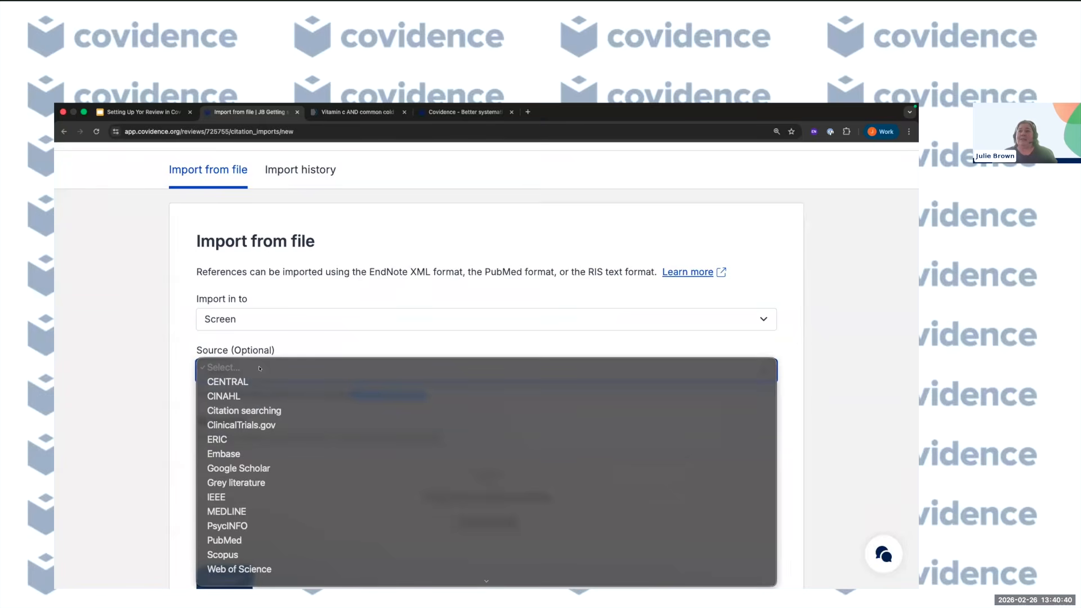
{"action": "left_click", "coordinate": [231, 442]}
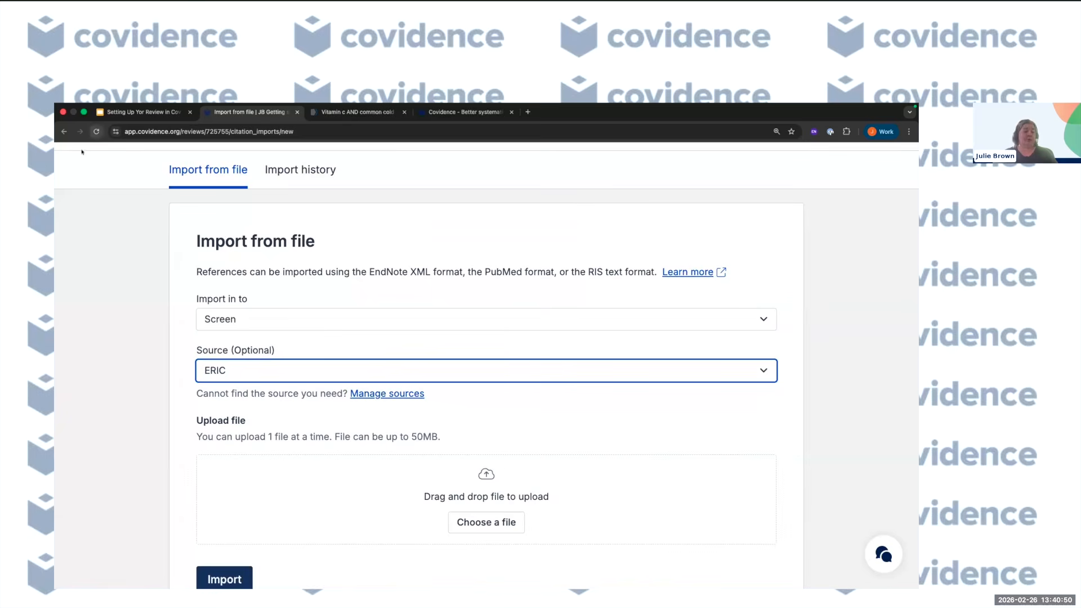
Step: Switch to the EndNote library window and select the first 20 references under All References
{"action": "left_click", "coordinate": [83, 112]}
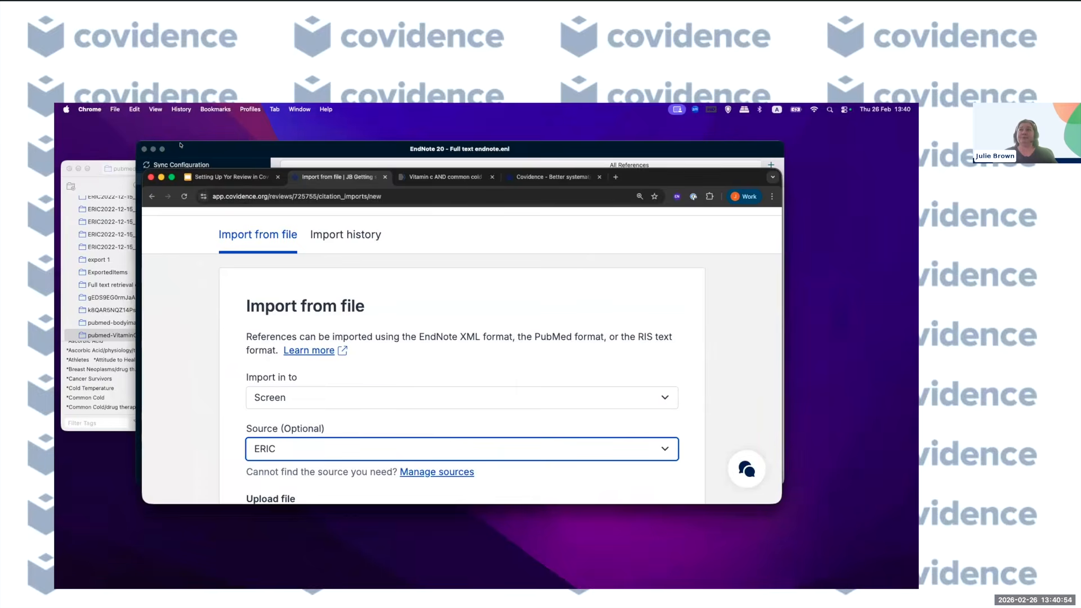
{"action": "left_click", "coordinate": [180, 145]}
{"action": "left_click", "coordinate": [161, 150]}
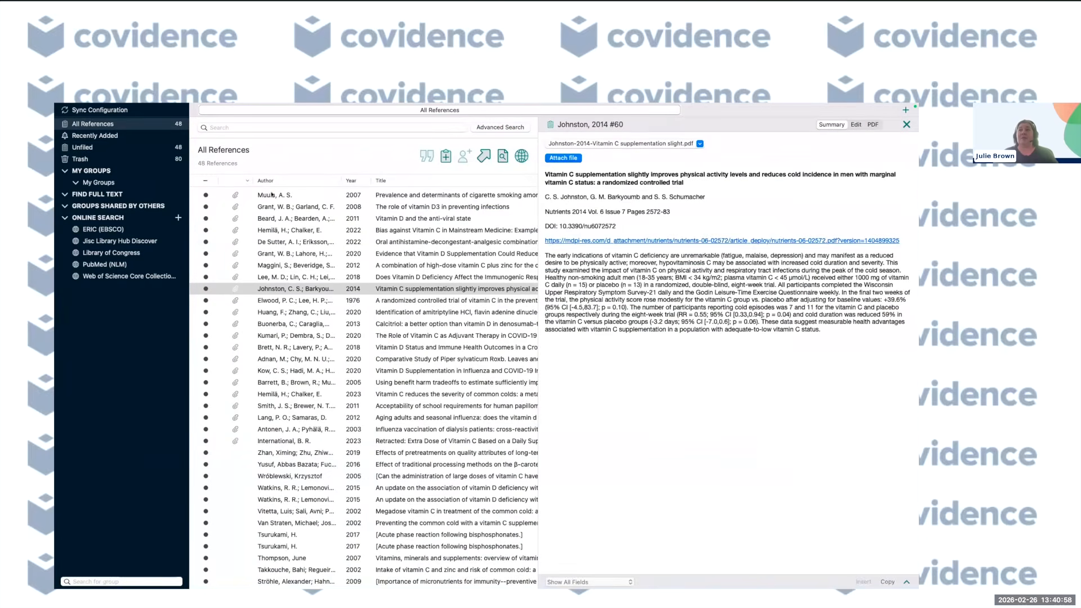
{"action": "left_click", "coordinate": [271, 195]}
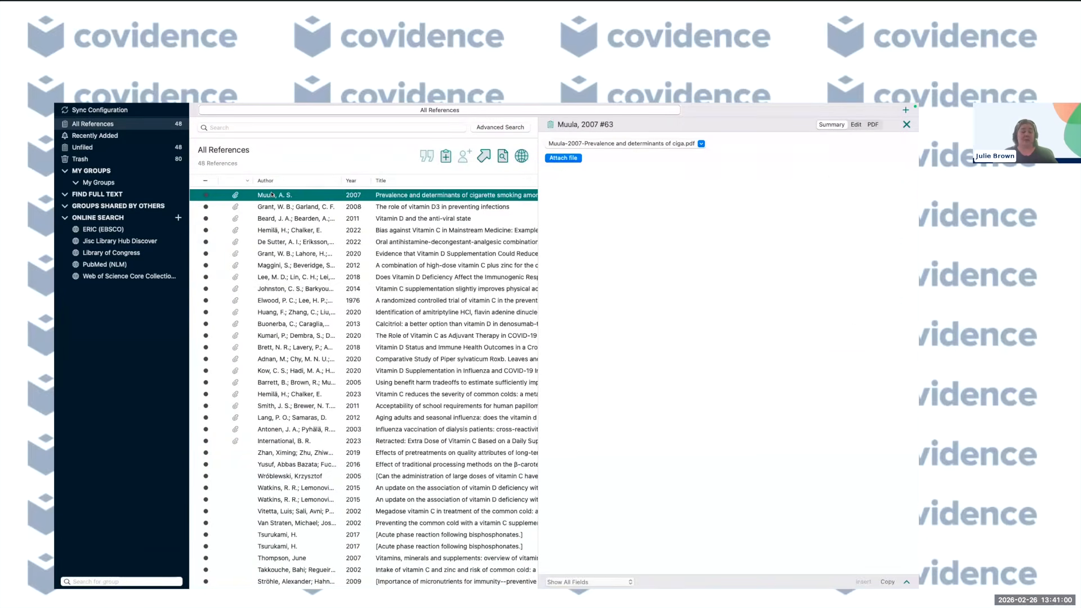
{"action": "left_click", "coordinate": [286, 418]}
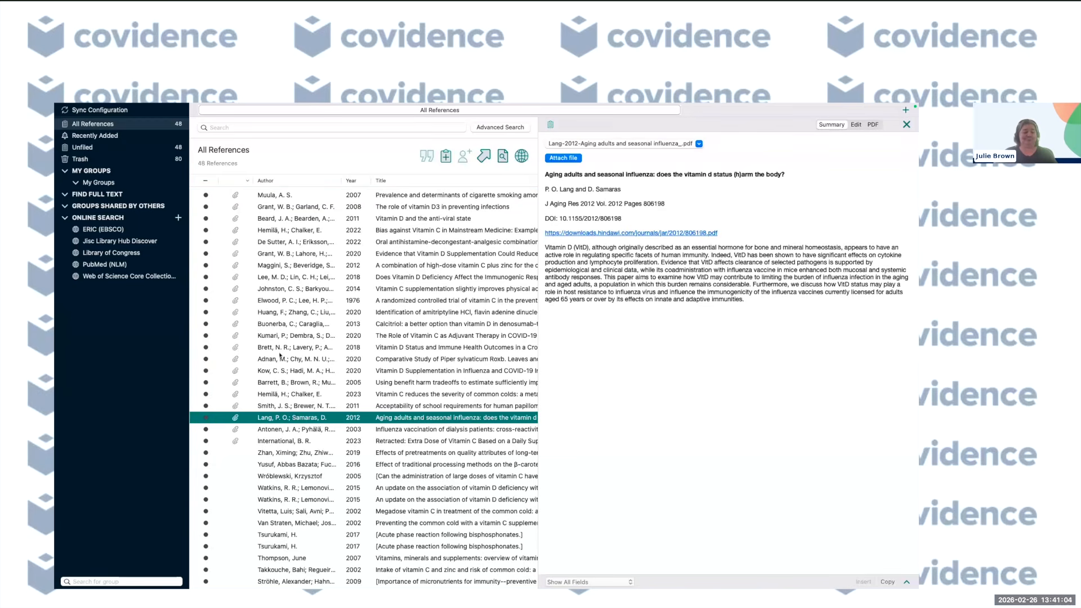
{"action": "left_click", "coordinate": [272, 194], "text": "shift"}
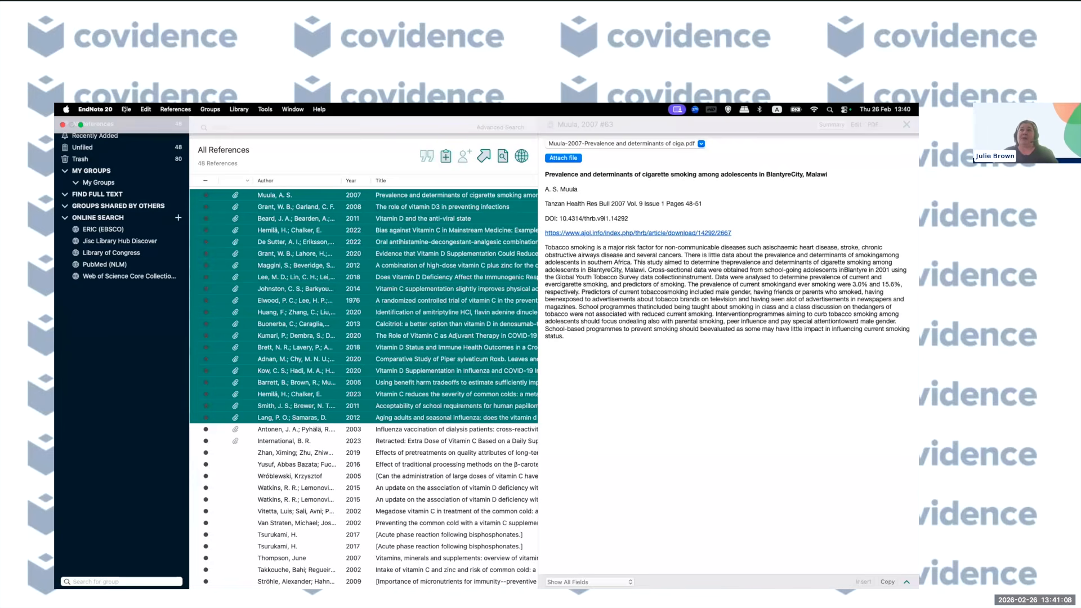
Step: Export the selected references to the Desktop as an XML file named "Full text endnote"
{"action": "left_click", "coordinate": [125, 109]}
{"action": "left_click", "coordinate": [138, 243]}
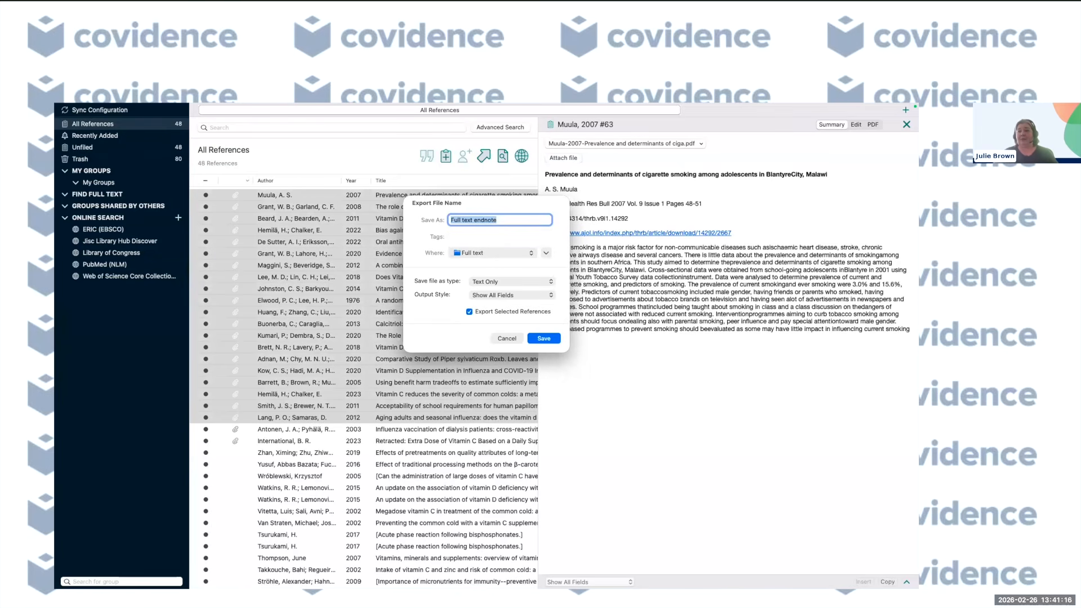
{"action": "left_click", "coordinate": [512, 282]}
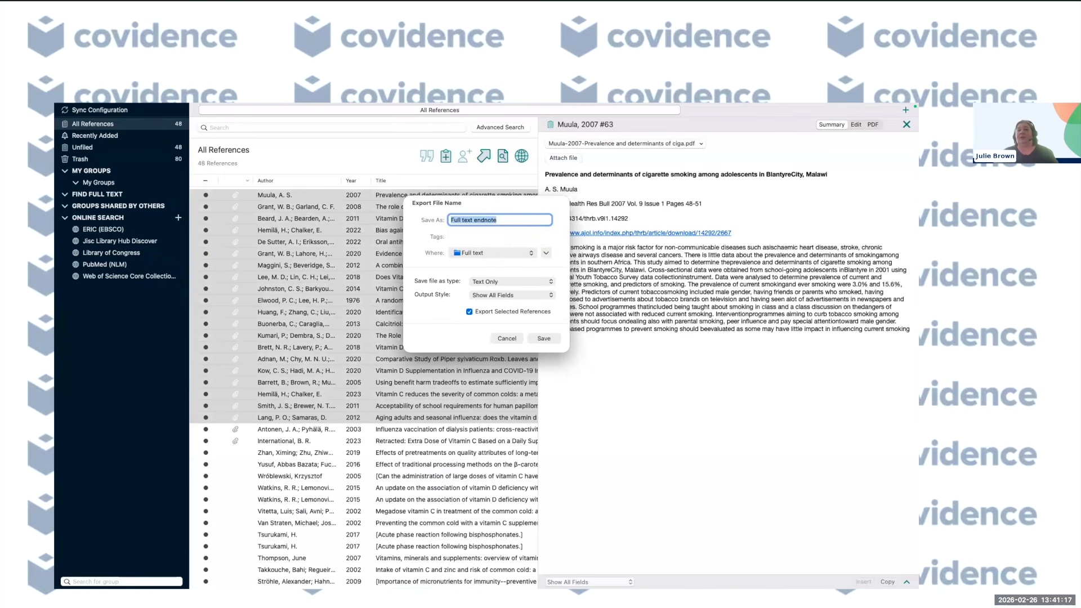
{"action": "left_click", "coordinate": [499, 218]}
{"action": "left_click_drag", "start_coordinate": [498, 218], "coordinate": [428, 215]}
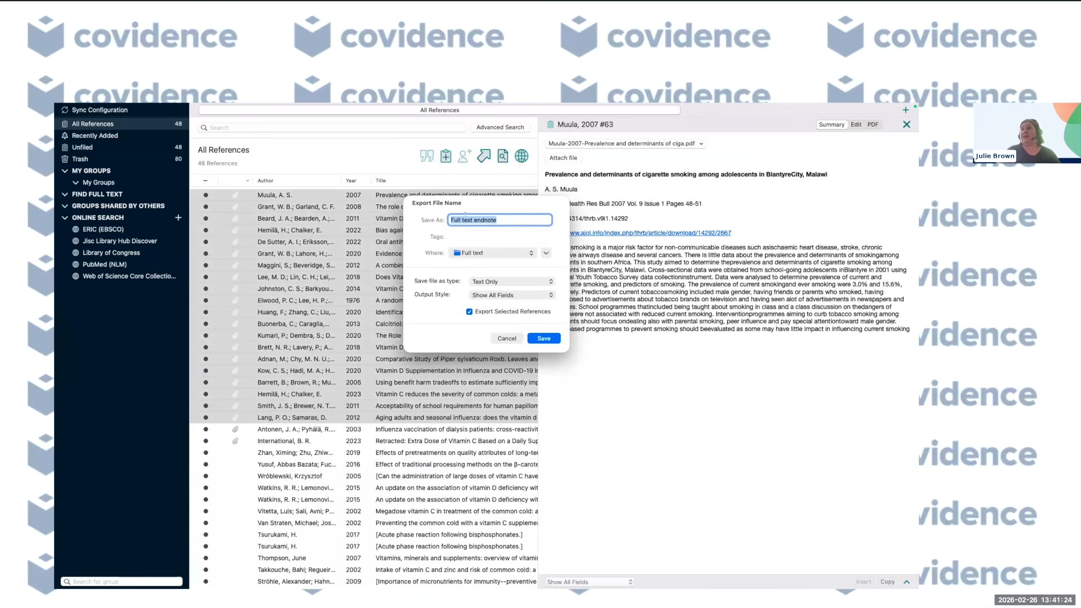
{"action": "left_click", "coordinate": [499, 219]}
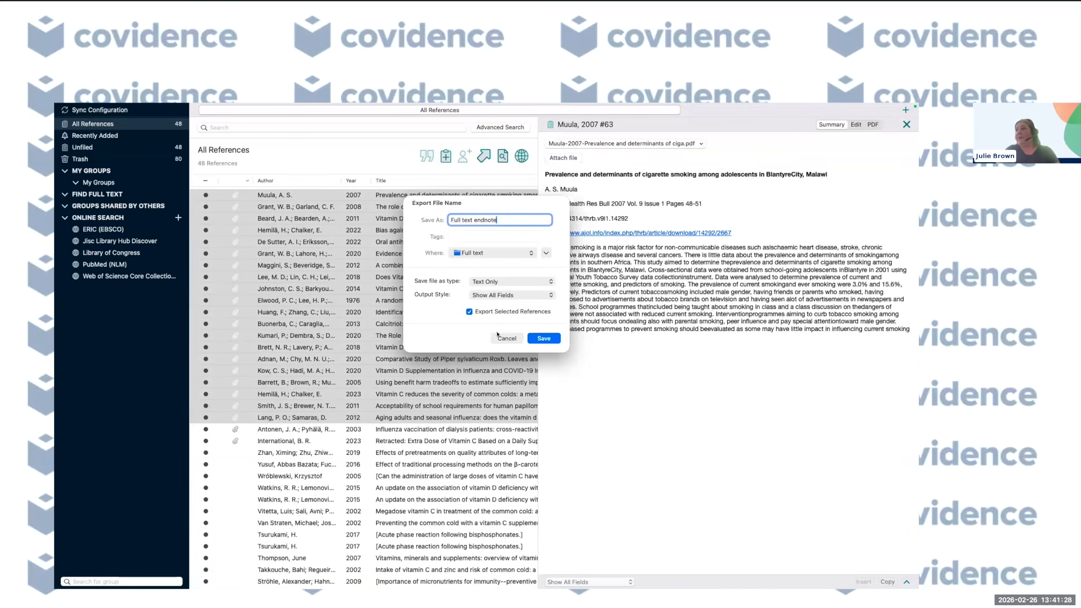
{"action": "left_click", "coordinate": [486, 254]}
{"action": "left_click", "coordinate": [497, 266]}
{"action": "left_click", "coordinate": [490, 280]}
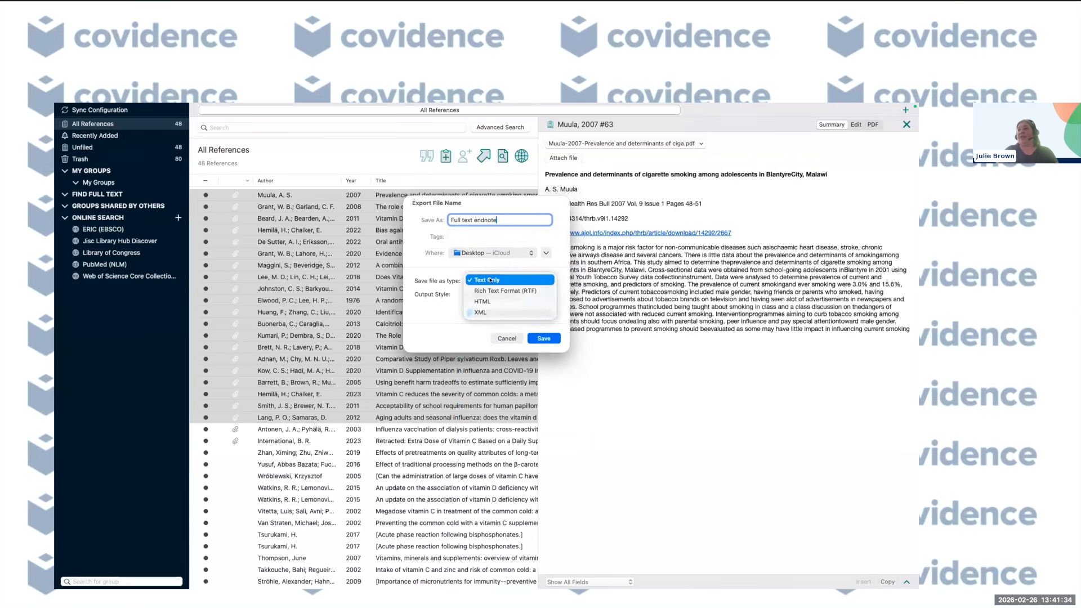
{"action": "left_click", "coordinate": [485, 312]}
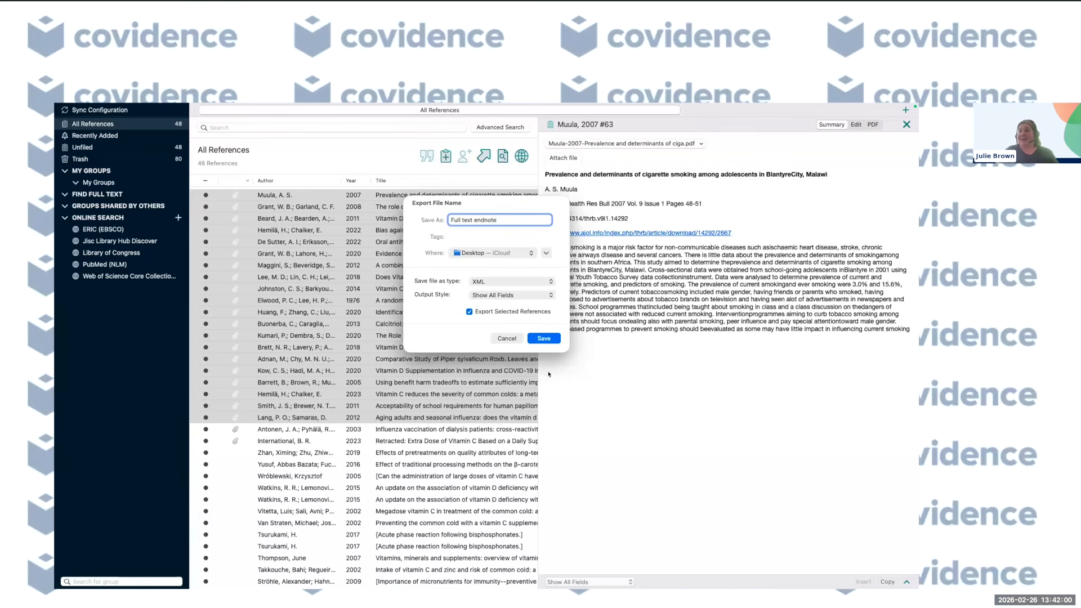
{"action": "left_click", "coordinate": [544, 338]}
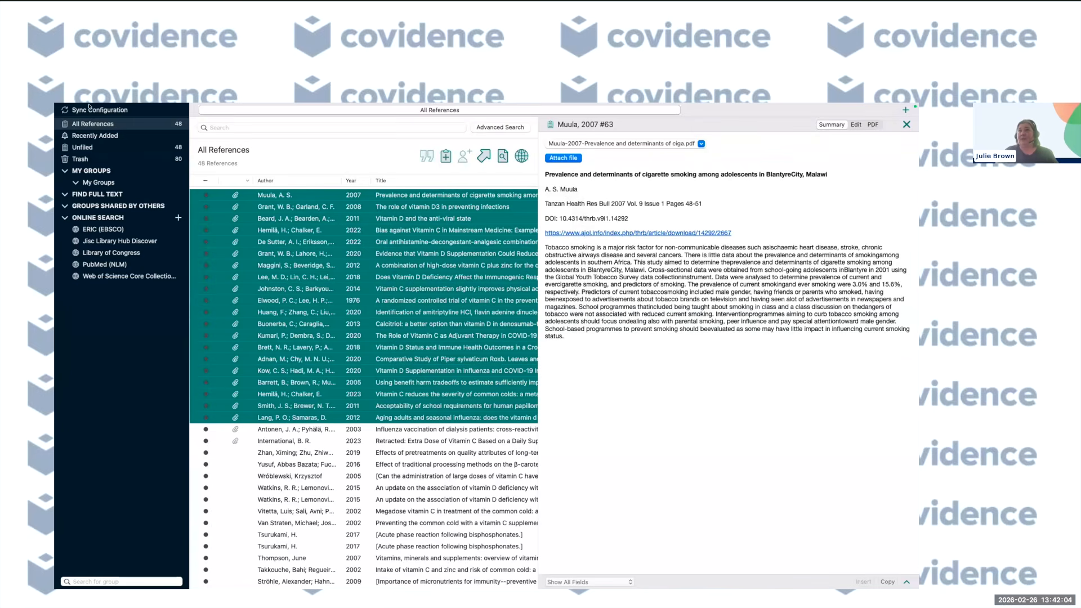
Step: Switch back to Covidence in Chrome, upload "Full text endnote.xml" from the Desktop and import it
{"action": "left_click", "coordinate": [80, 124]}
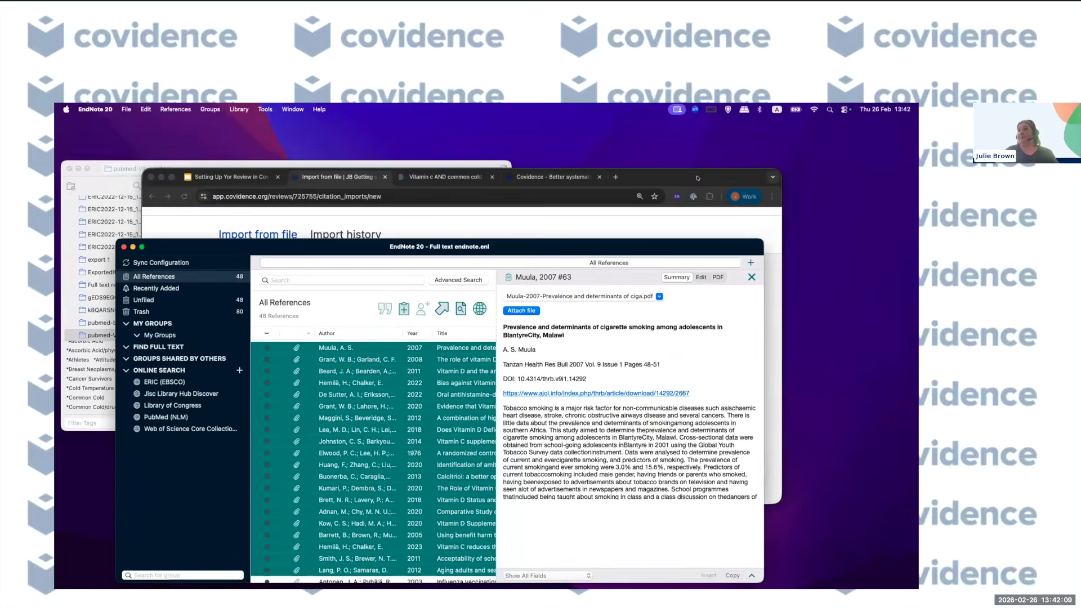
{"action": "left_click", "coordinate": [697, 178]}
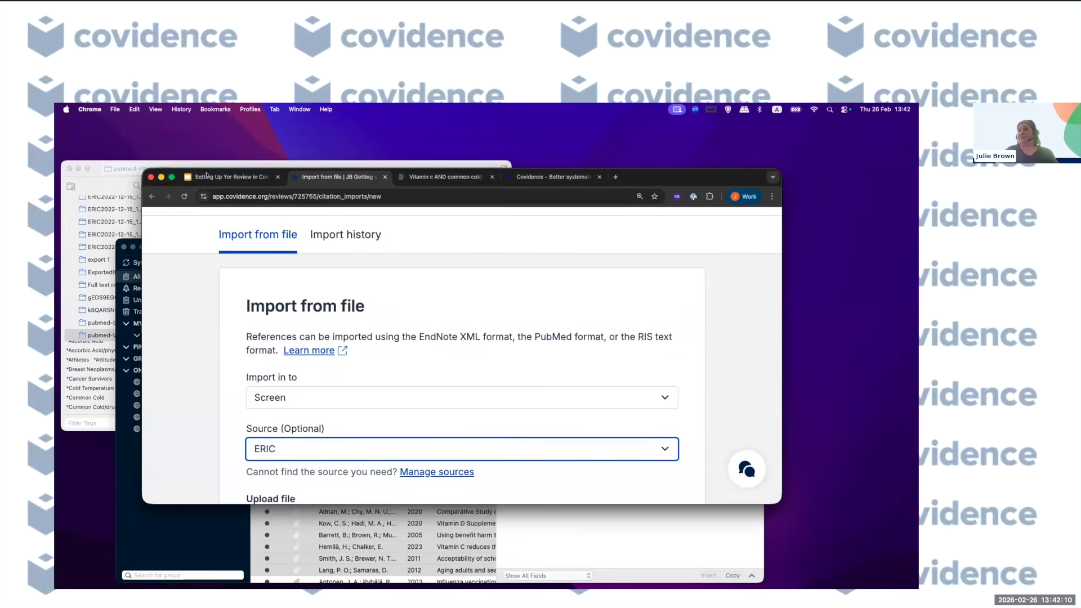
{"action": "left_click", "coordinate": [171, 176]}
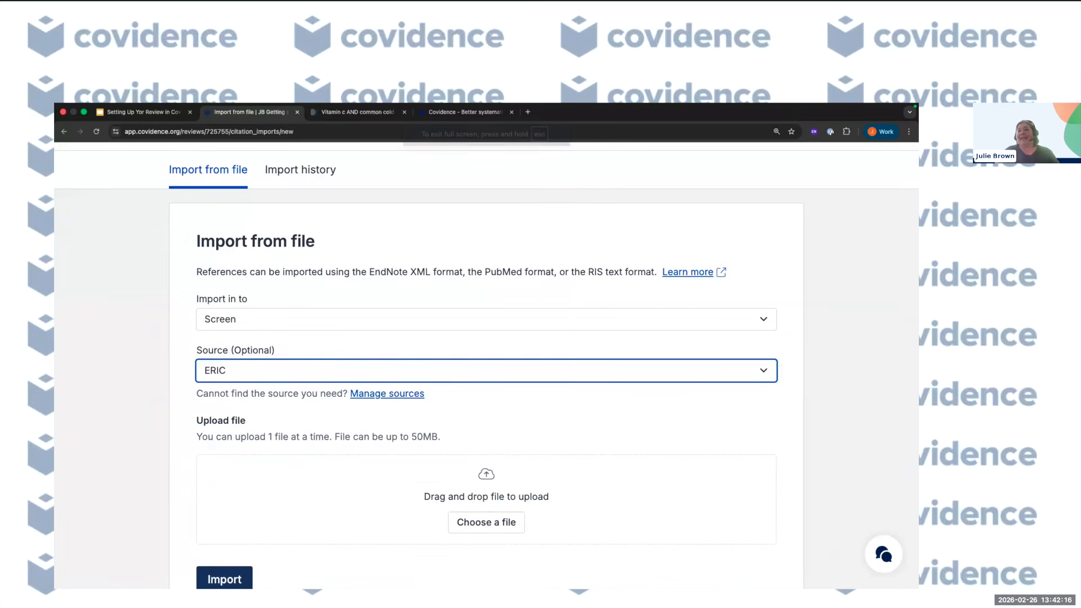
{"action": "left_click_drag", "start_coordinate": [67, 260], "coordinate": [436, 473]}
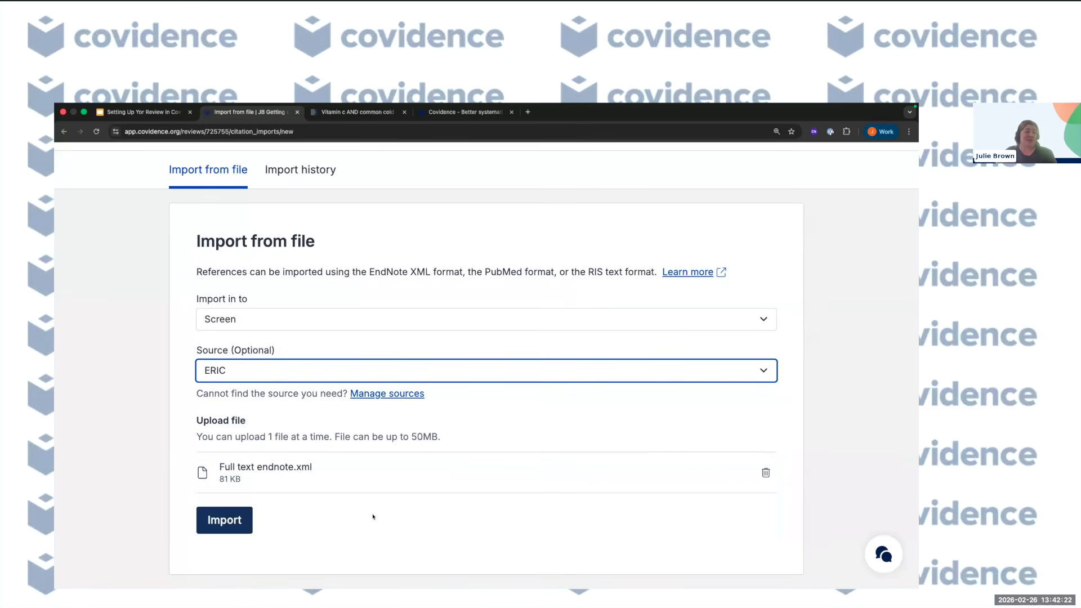
{"action": "left_click", "coordinate": [220, 520]}
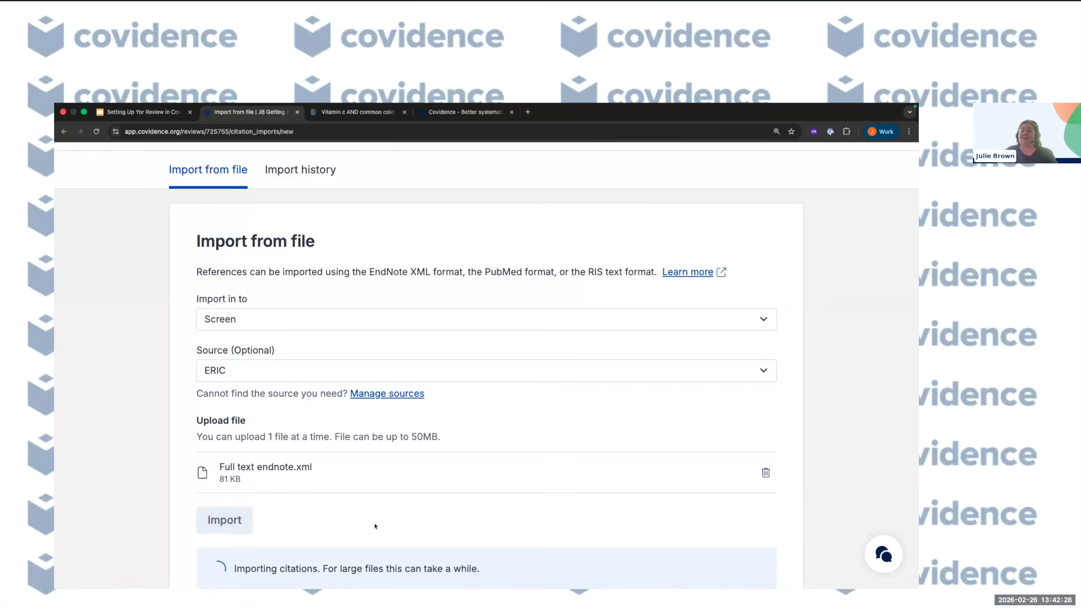
{"action": "scroll", "coordinate": [379, 519], "scroll_direction": "down", "scroll_amount": 3}
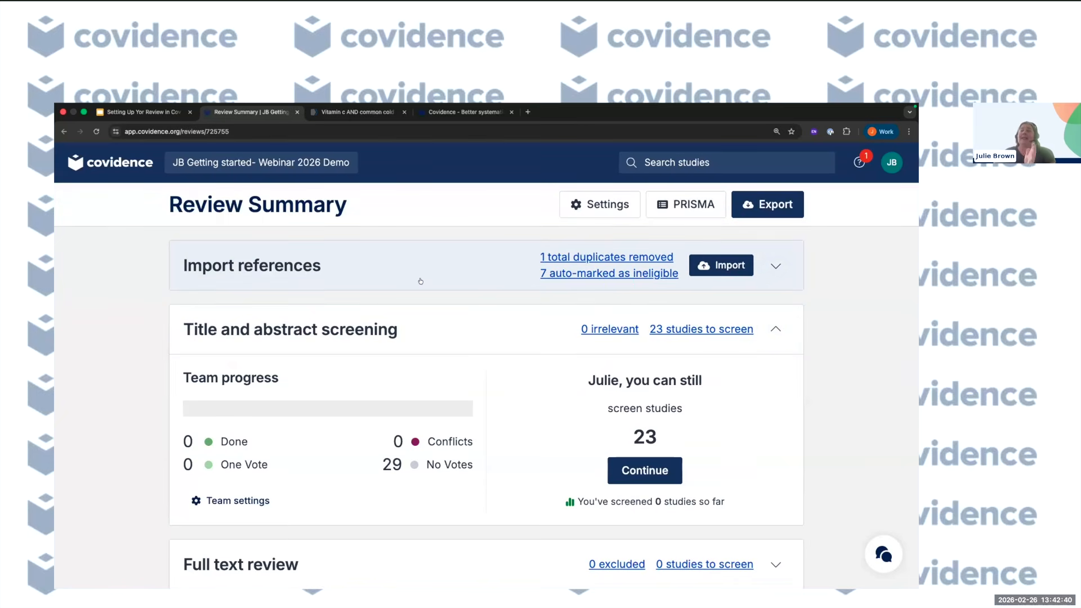
Step: Expand the import history on the review summary and open the list of duplicates removed before screening
{"action": "left_click", "coordinate": [569, 258]}
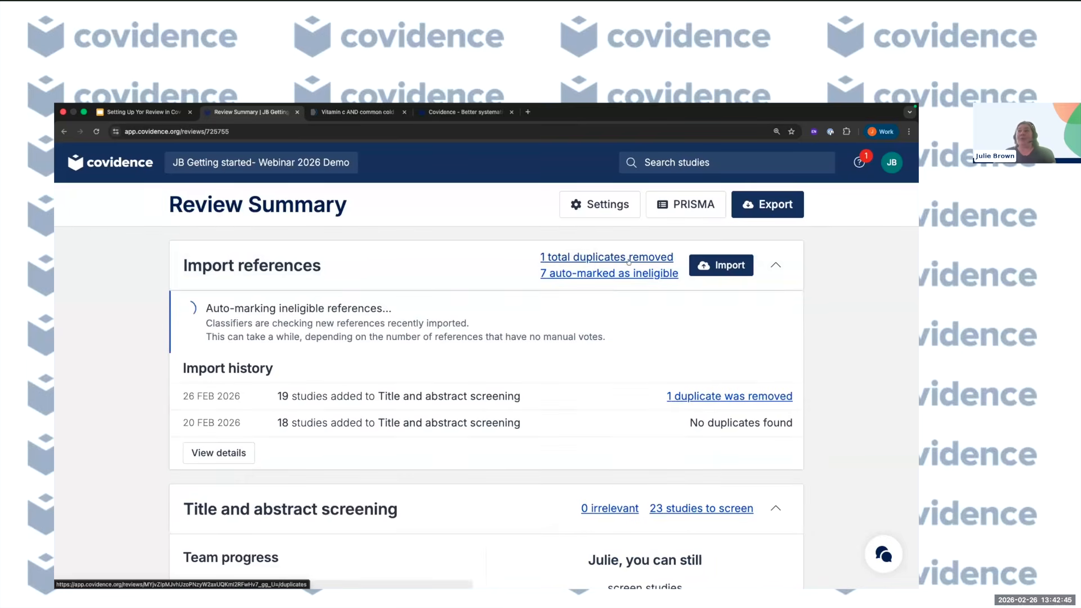
{"action": "left_click", "coordinate": [568, 258]}
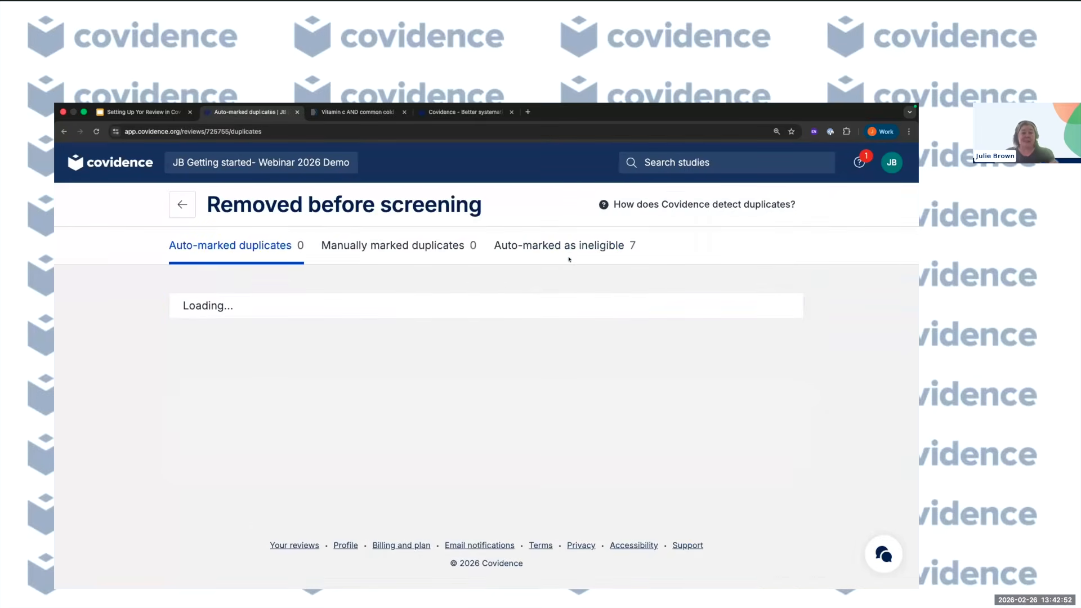
Step: Compare the auto-marked duplicate with its primary reference in the list of references removed before screening
{"action": "scroll", "coordinate": [397, 346], "scroll_direction": "down", "scroll_amount": 2}
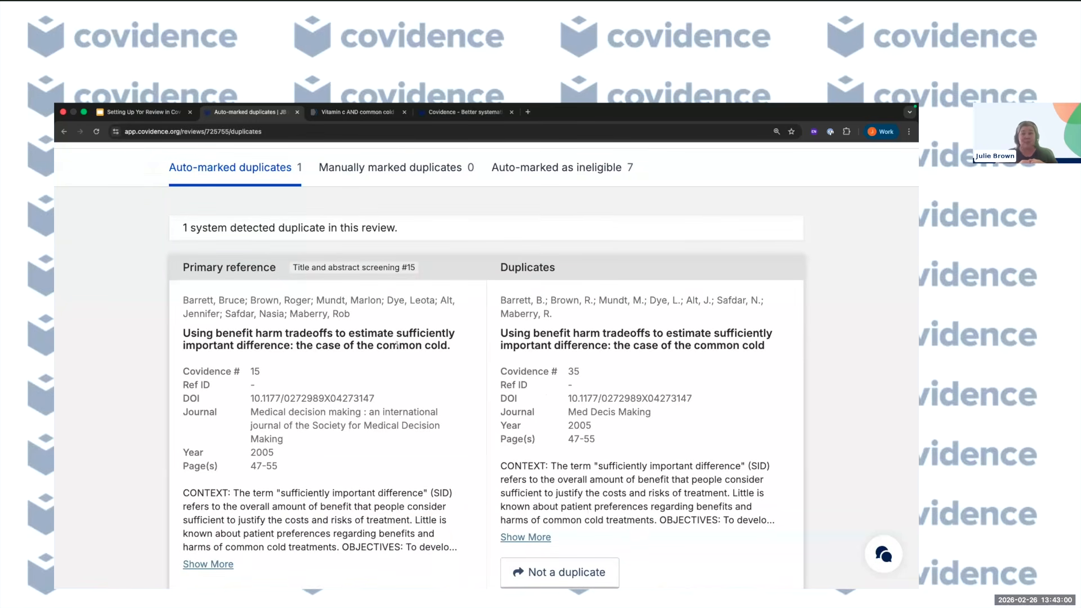
{"action": "scroll", "coordinate": [397, 345], "scroll_direction": "down", "scroll_amount": 3}
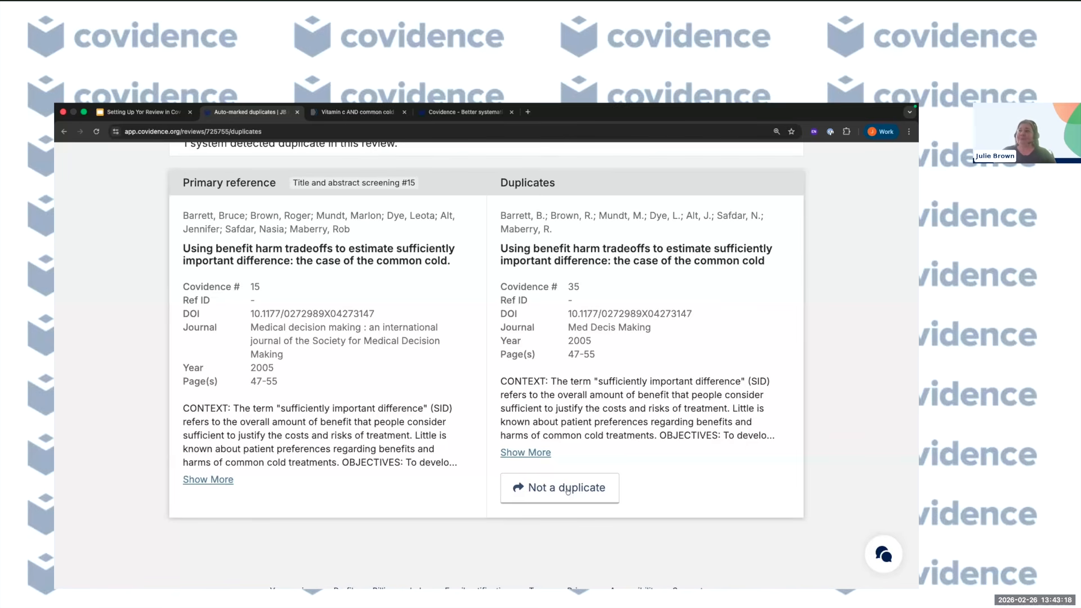
{"action": "scroll", "coordinate": [568, 490], "scroll_direction": "up", "scroll_amount": 5}
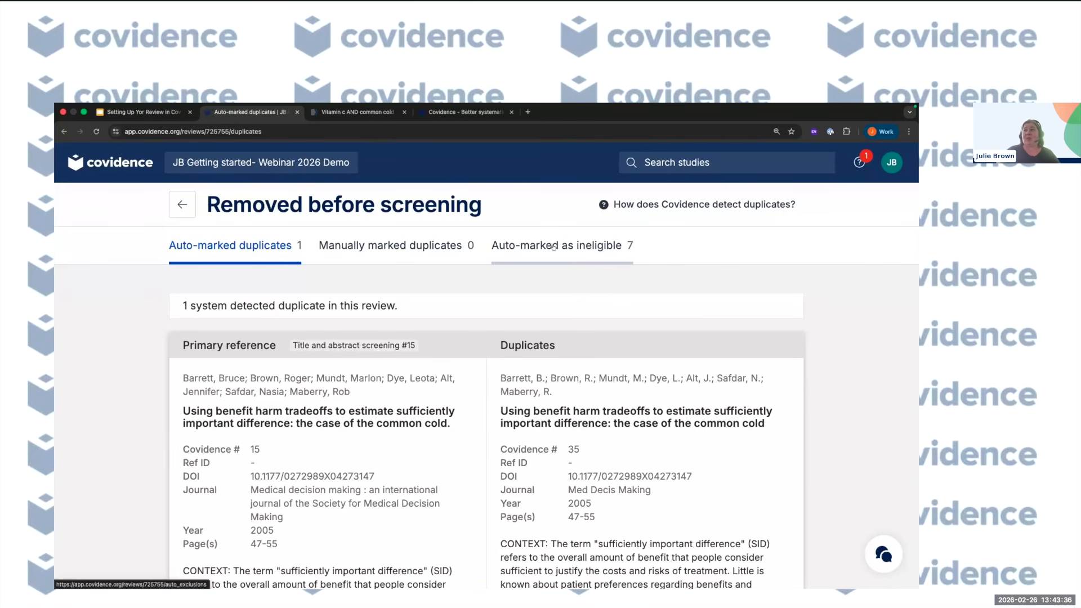
Step: Open the references auto-marked as ineligible and read the first entry's abstract and exclusion reason
{"action": "left_click", "coordinate": [585, 248]}
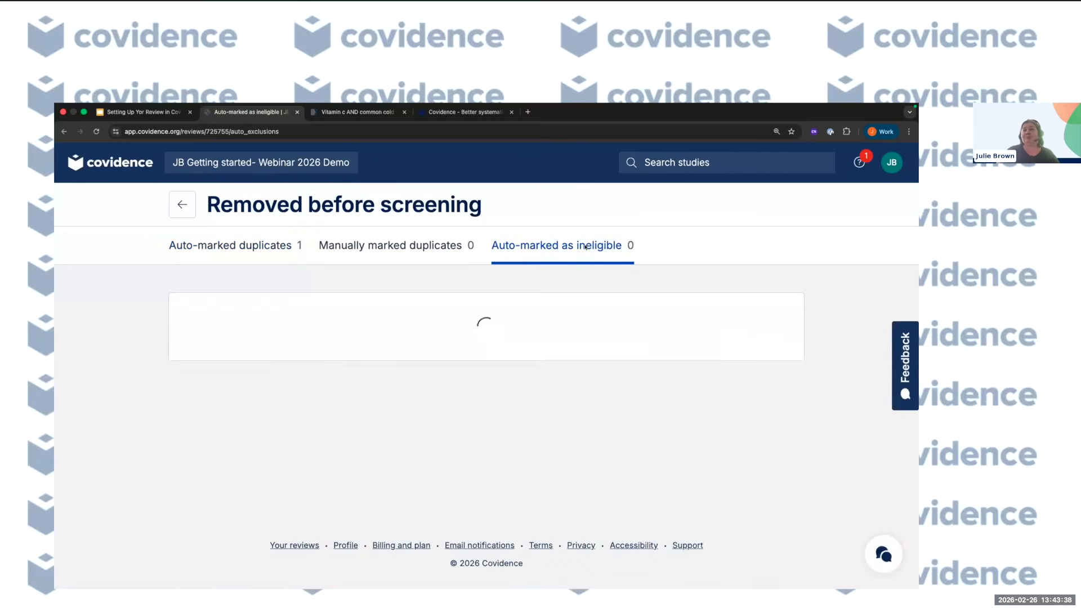
{"action": "scroll", "coordinate": [500, 461], "scroll_direction": "down", "scroll_amount": 6}
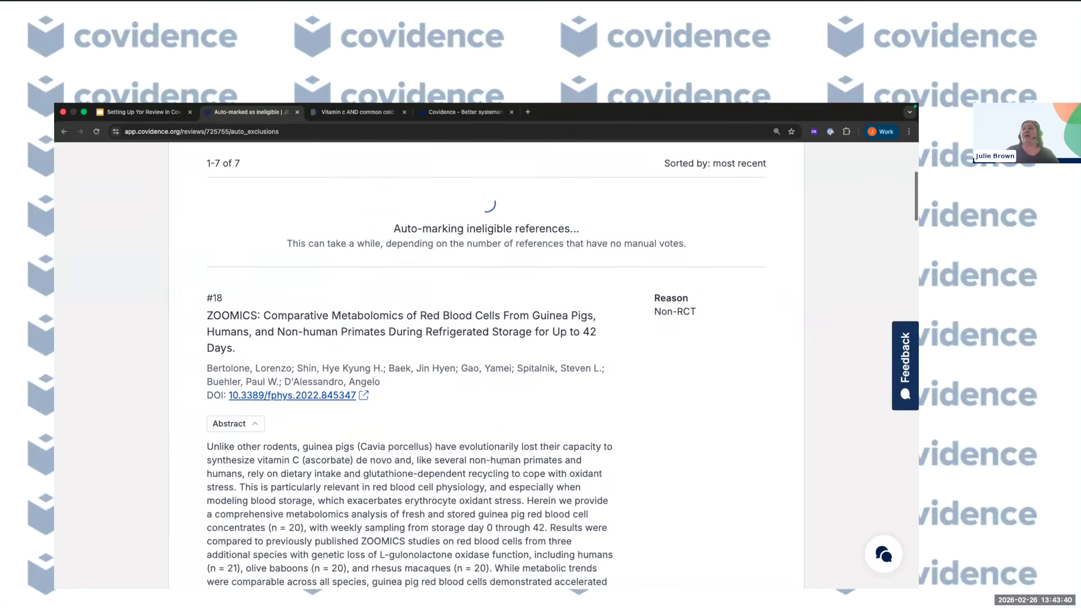
{"action": "scroll", "coordinate": [501, 462], "scroll_direction": "down", "scroll_amount": 2}
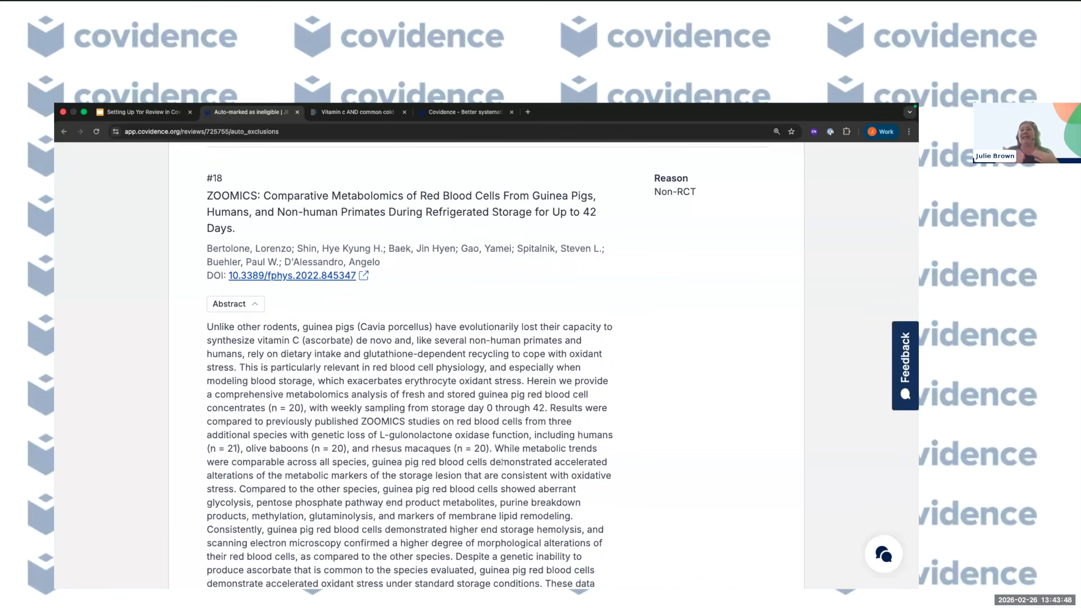
{"action": "scroll", "coordinate": [500, 461], "scroll_direction": "down", "scroll_amount": 6}
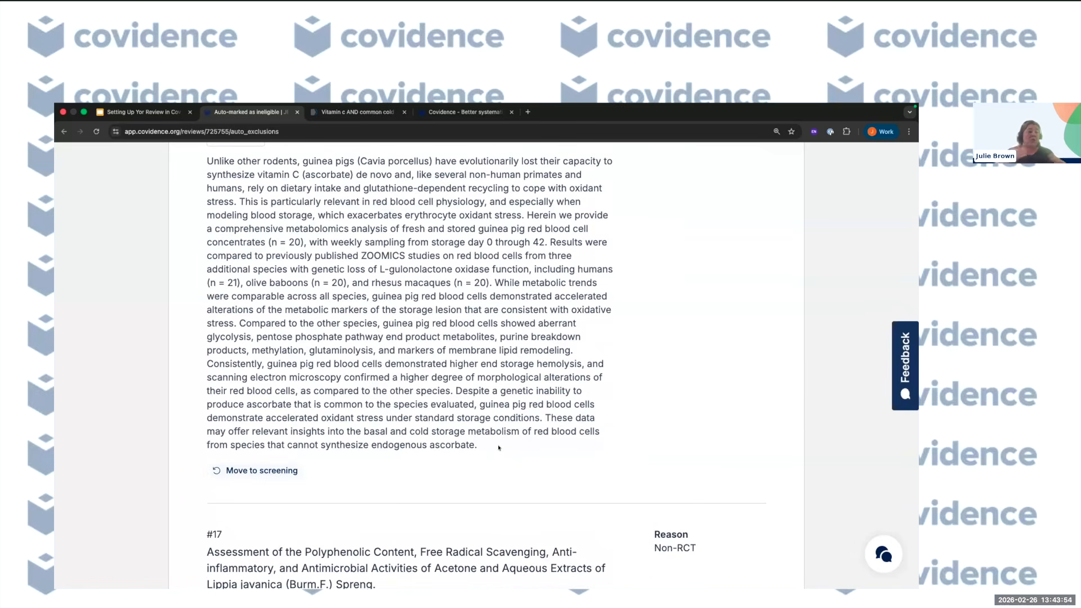
{"action": "scroll", "coordinate": [498, 448], "scroll_direction": "up", "scroll_amount": 20}
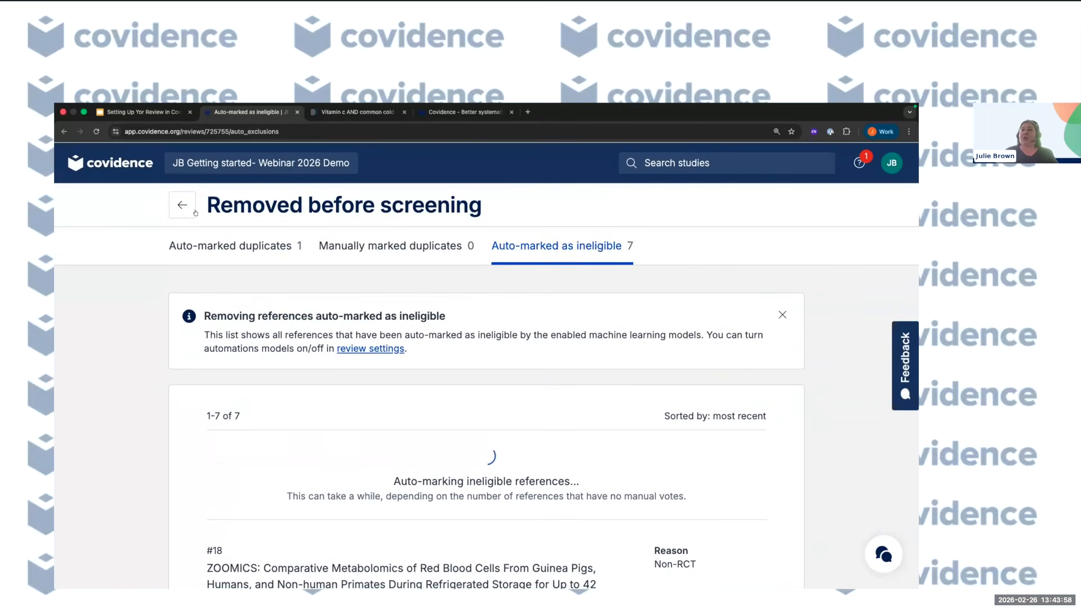
Step: Return to the review summary, open the review settings and disable automatic removal of references reporting on non-RCTs
{"action": "left_click", "coordinate": [182, 203]}
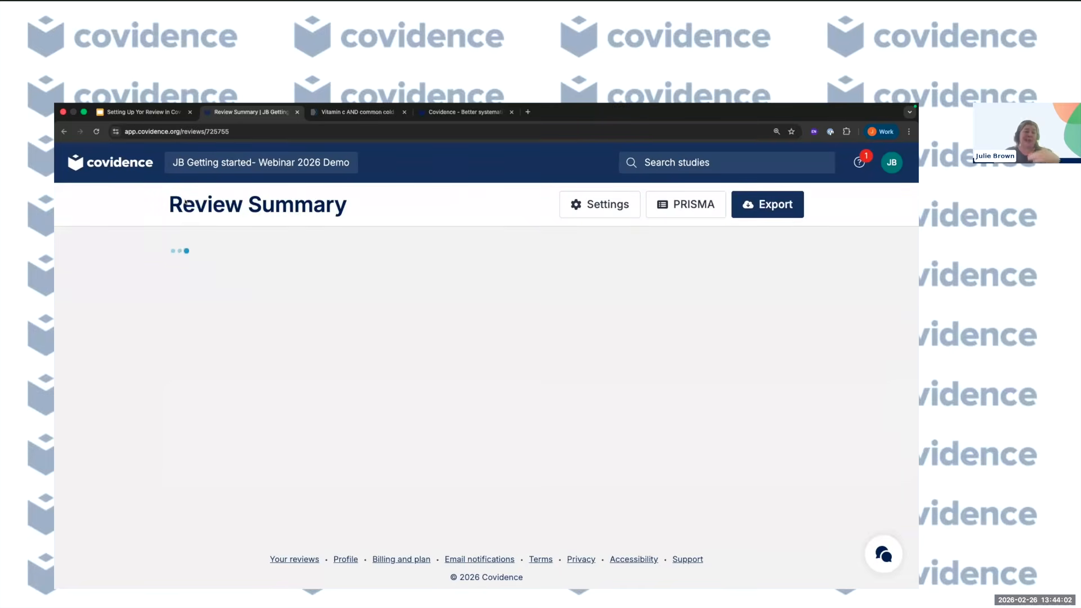
{"action": "left_click", "coordinate": [593, 208]}
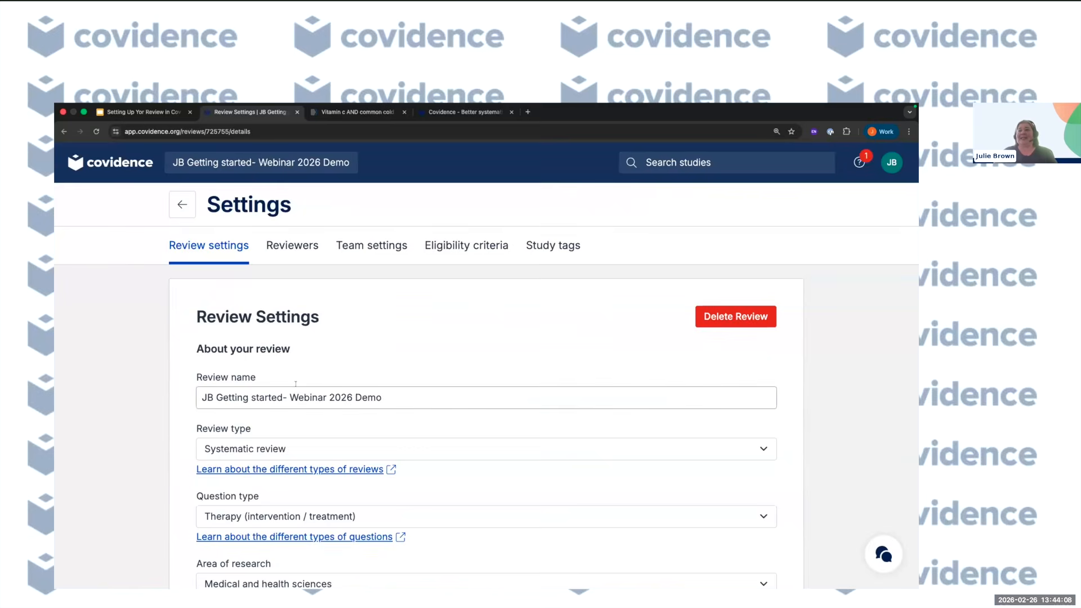
{"action": "scroll", "coordinate": [317, 373], "scroll_direction": "down", "scroll_amount": 6}
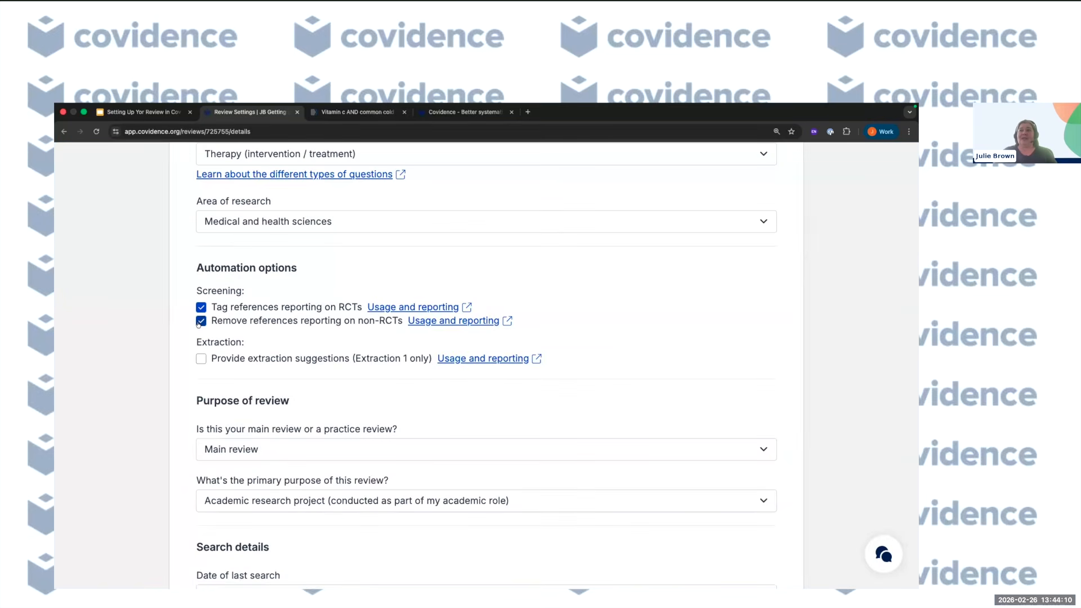
{"action": "left_click", "coordinate": [200, 322]}
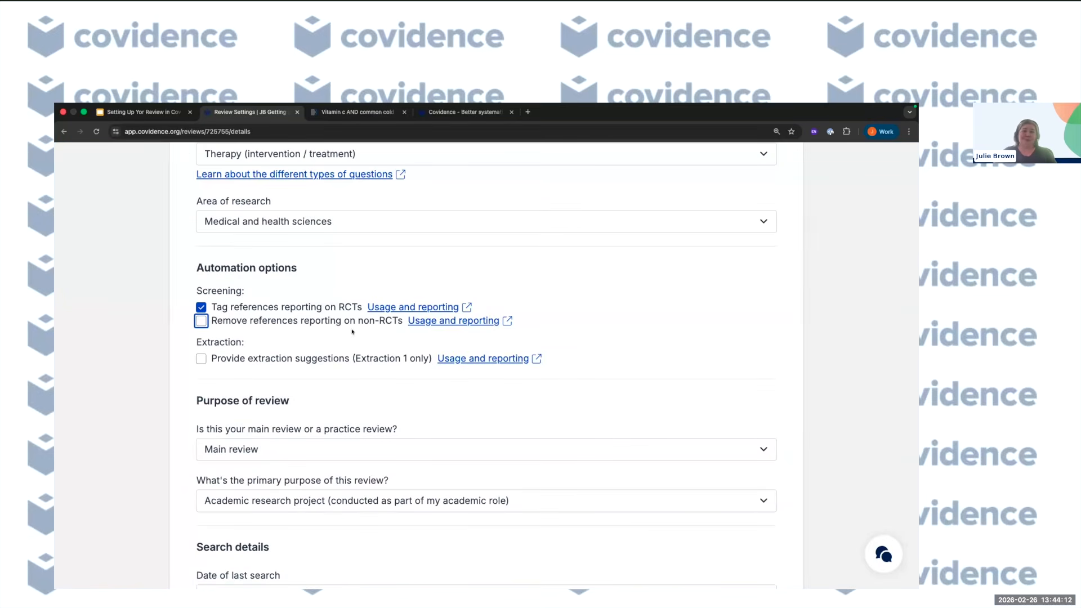
{"action": "scroll", "coordinate": [367, 310], "scroll_direction": "up", "scroll_amount": 6}
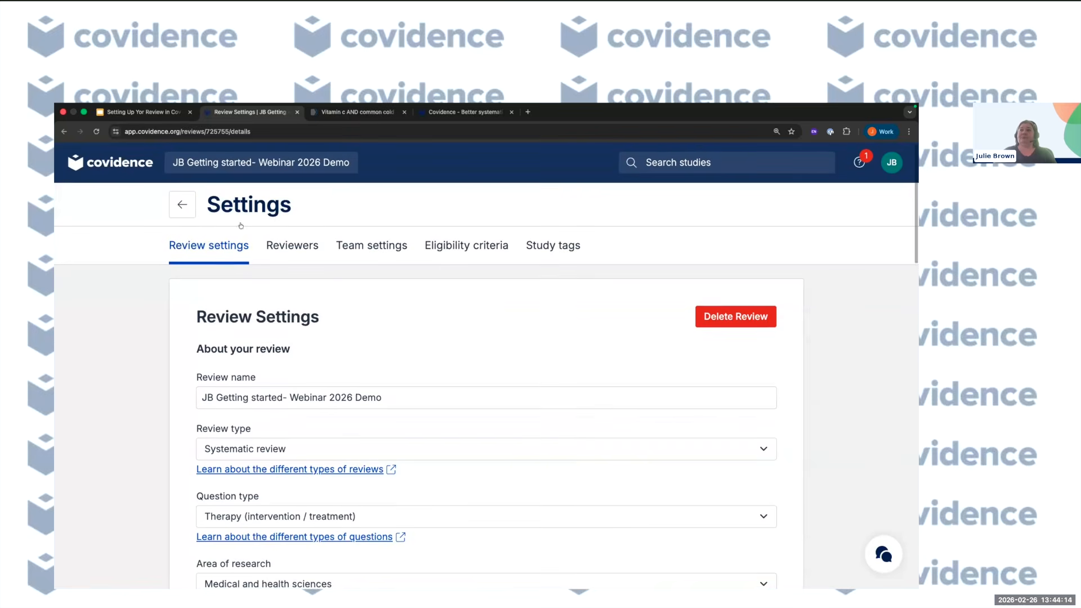
{"action": "left_click", "coordinate": [180, 207]}
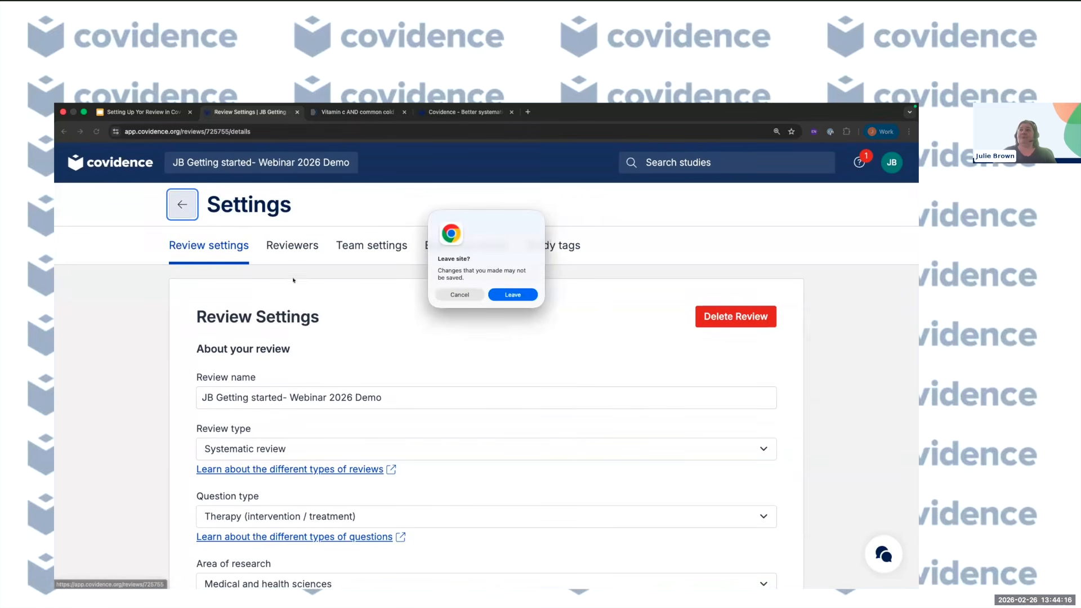
{"action": "left_click", "coordinate": [468, 295]}
Step: Save the changed review settings and return to the review summary
{"action": "scroll", "coordinate": [453, 321], "scroll_direction": "down", "scroll_amount": 12}
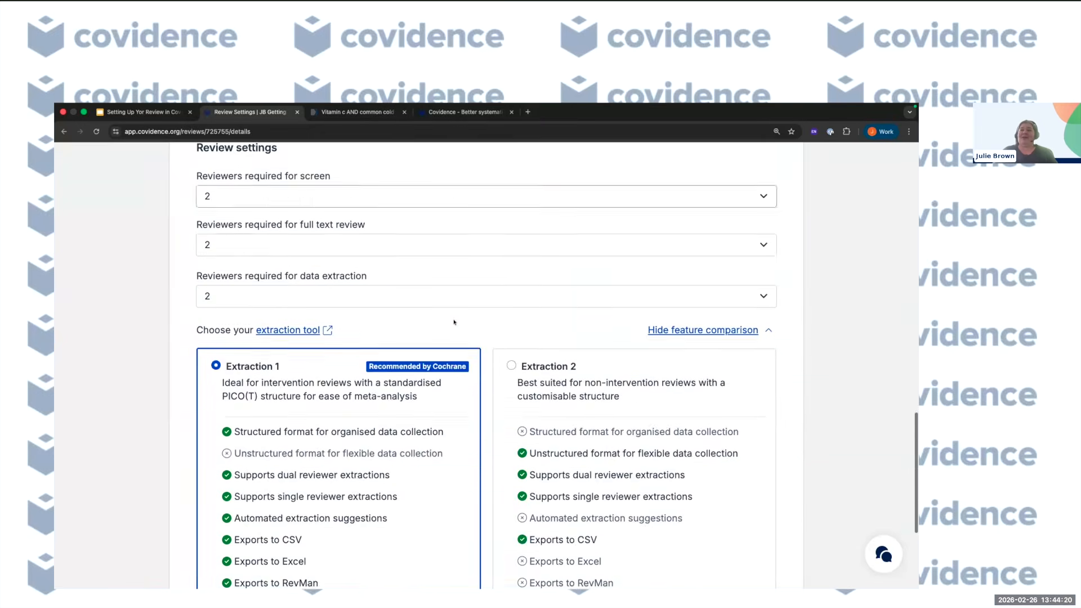
{"action": "scroll", "coordinate": [453, 322], "scroll_direction": "down", "scroll_amount": 4}
{"action": "left_click", "coordinate": [220, 445]}
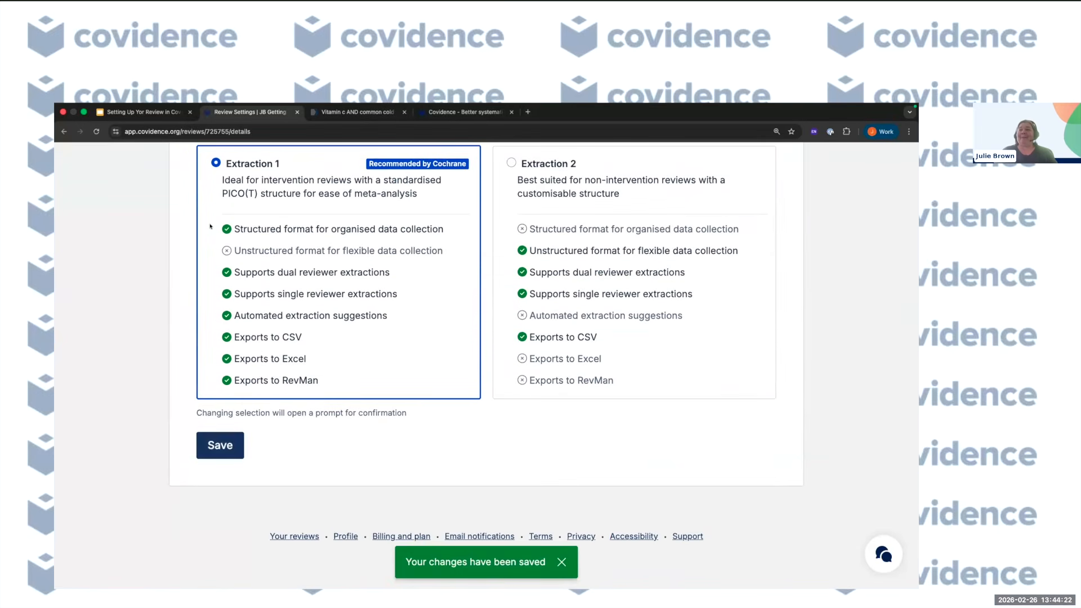
{"action": "scroll", "coordinate": [211, 226], "scroll_direction": "up", "scroll_amount": 15}
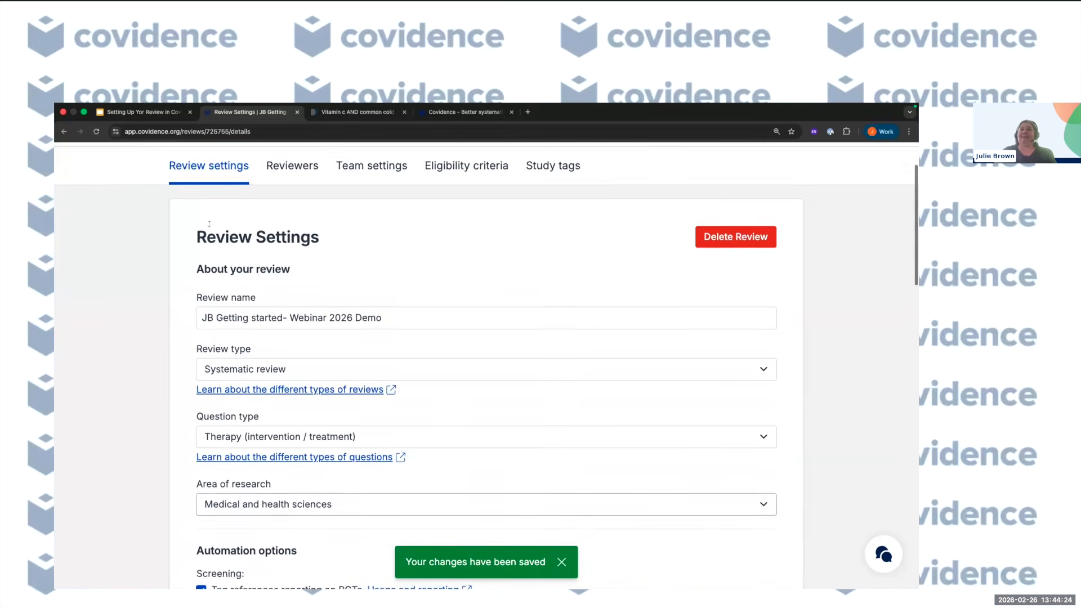
{"action": "scroll", "coordinate": [209, 224], "scroll_direction": "up", "scroll_amount": 1}
{"action": "left_click", "coordinate": [170, 152]}
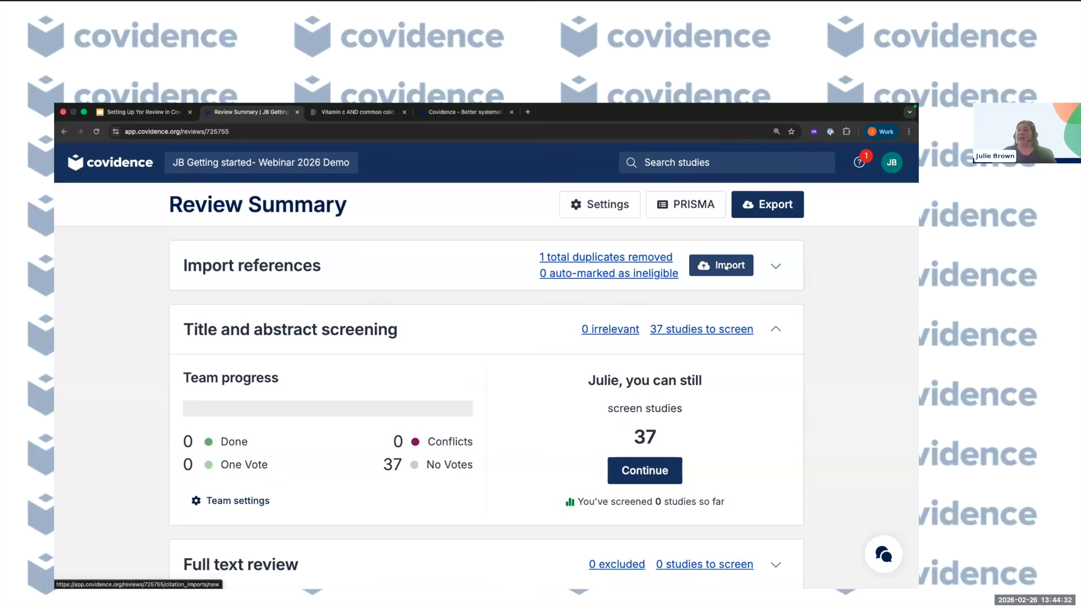
Step: Start a new reference import into Screen with MEDLINE as the source
{"action": "left_click", "coordinate": [725, 266]}
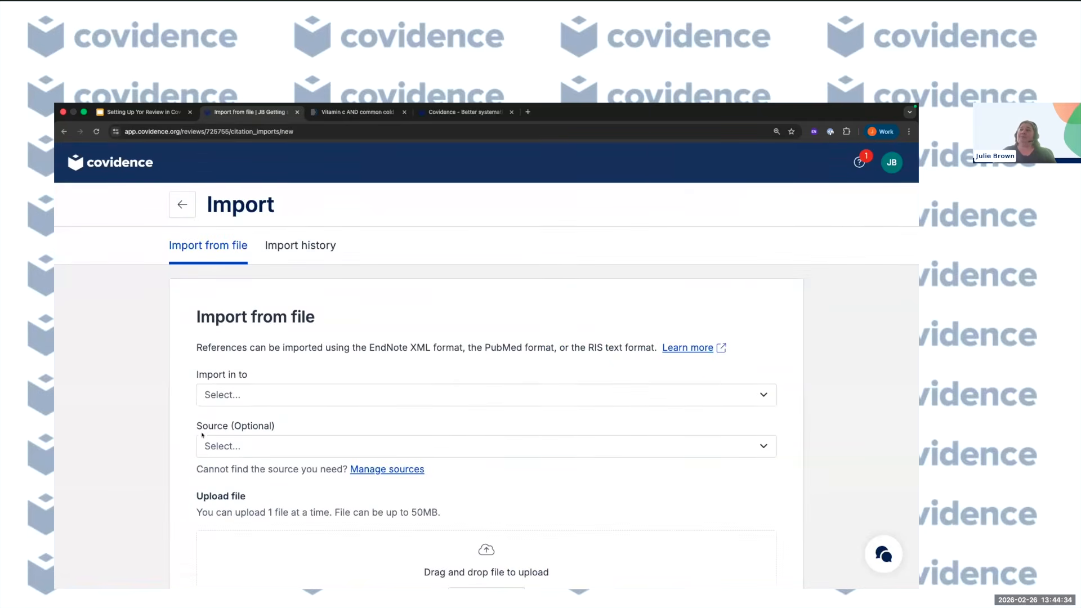
{"action": "left_click", "coordinate": [238, 397]}
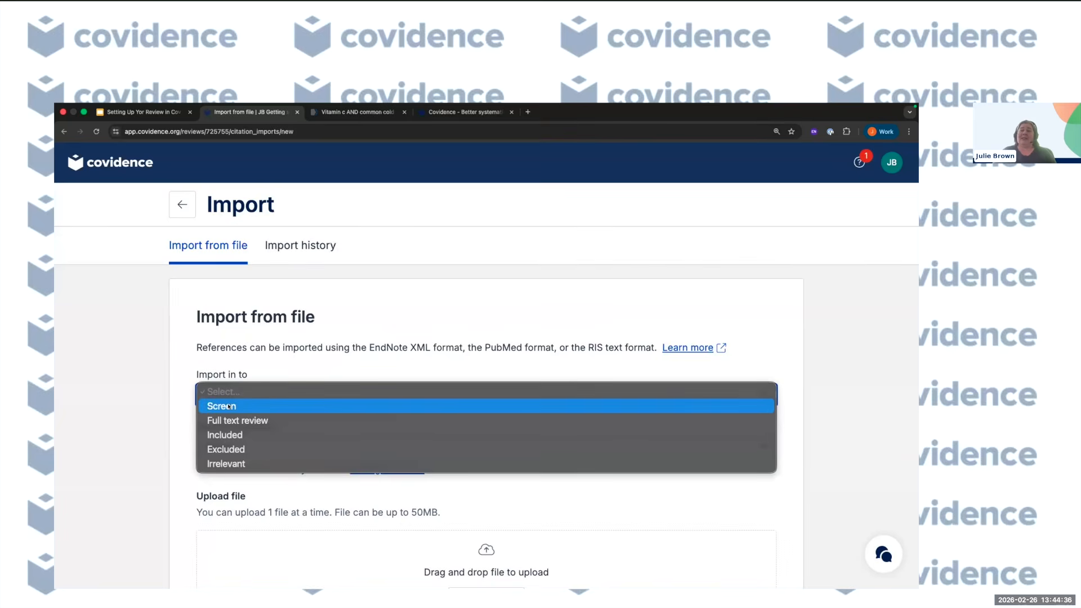
{"action": "left_click", "coordinate": [228, 407]}
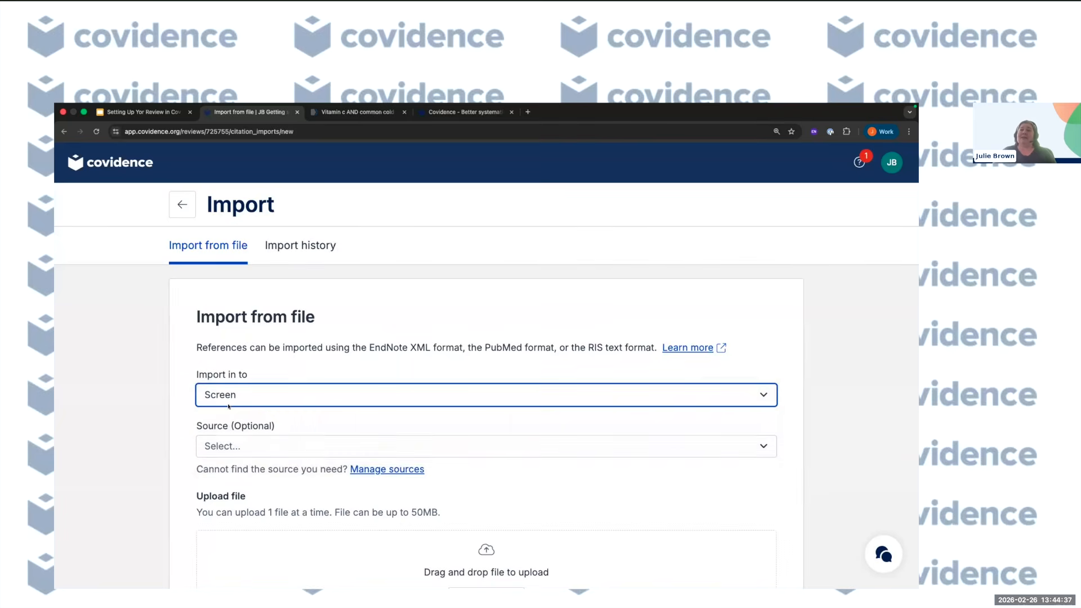
{"action": "left_click", "coordinate": [298, 447]}
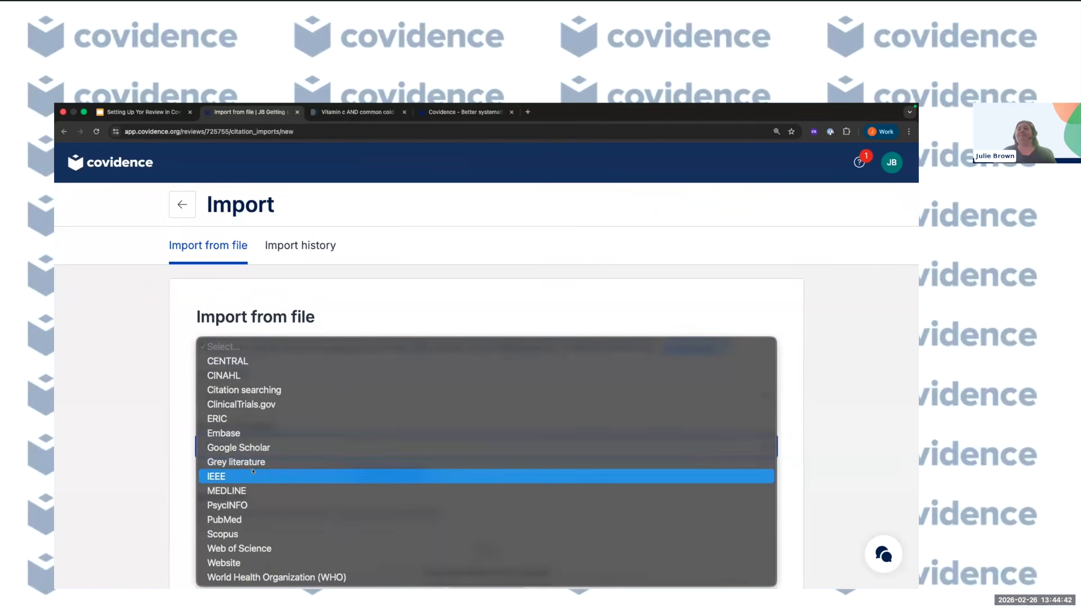
{"action": "left_click", "coordinate": [254, 491]}
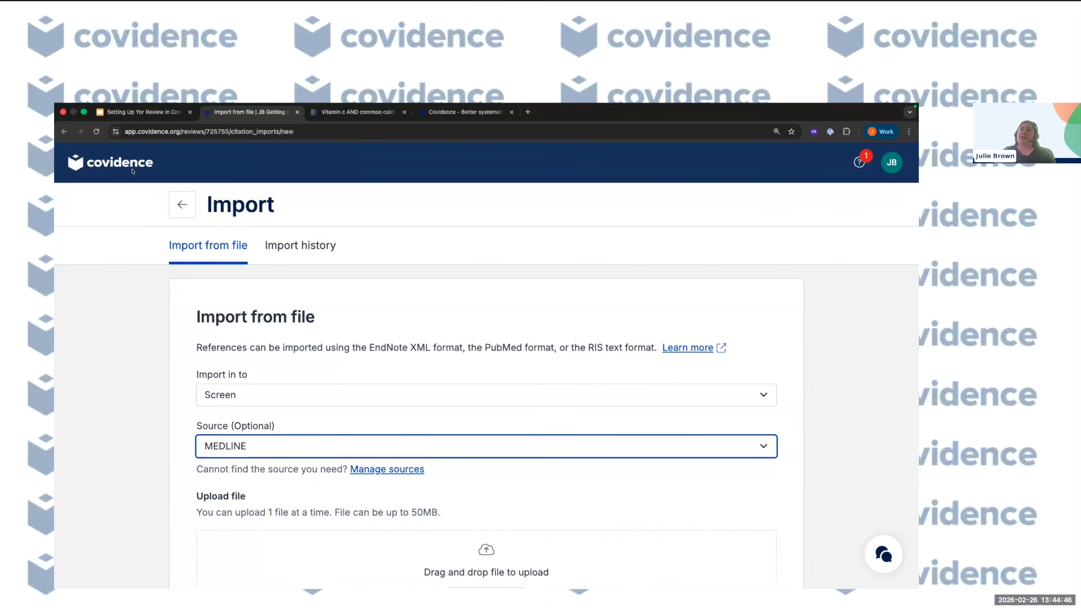
Step: Take Chrome out of full screen, switch to the Zotero library window and make it full screen
{"action": "mouse_move", "coordinate": [84, 112]}
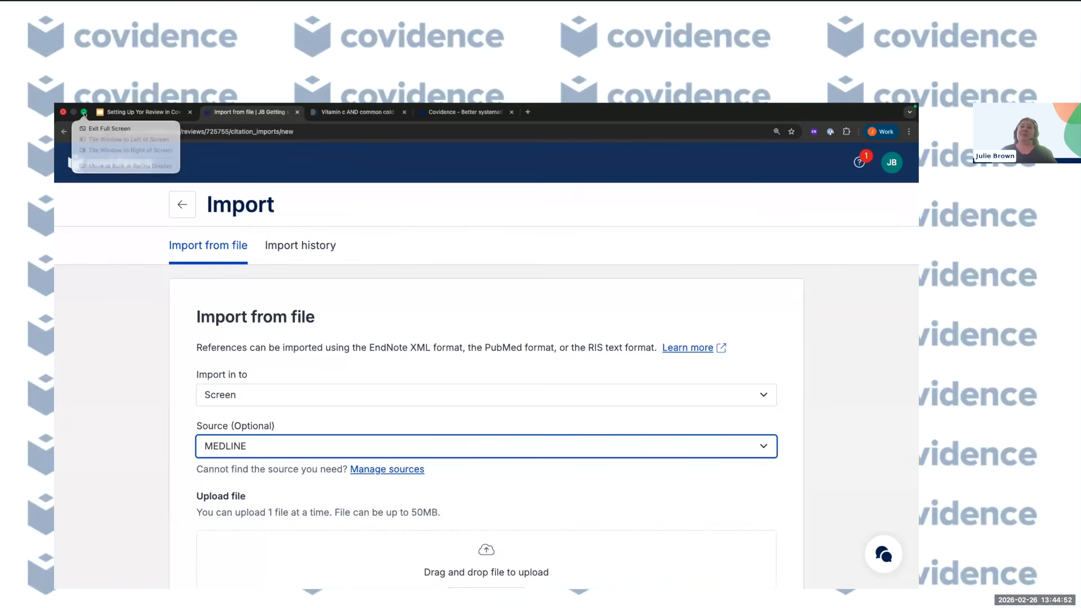
{"action": "left_click", "coordinate": [84, 114]}
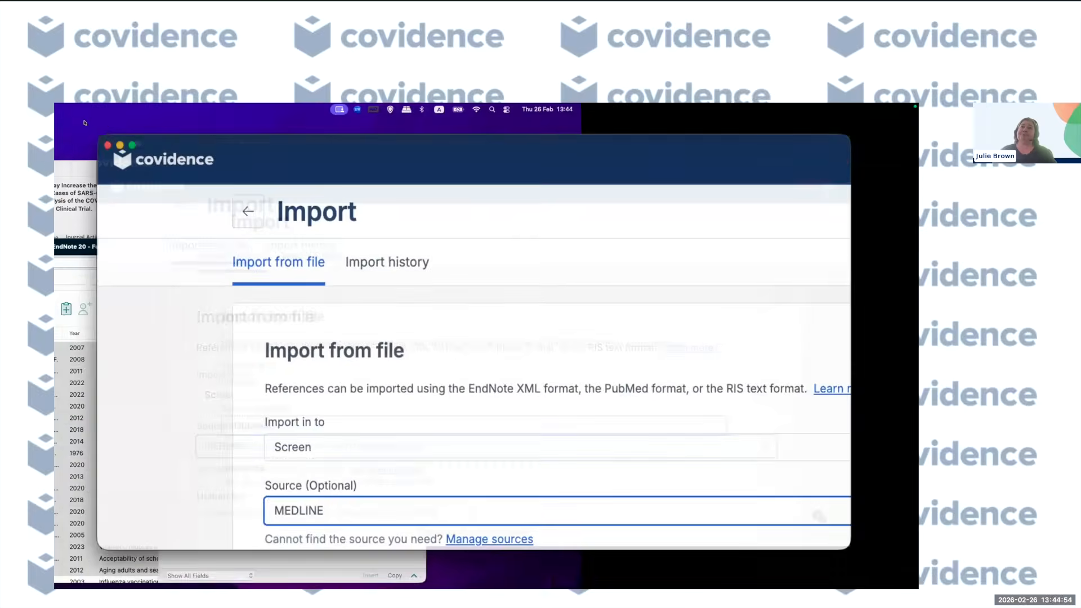
{"action": "left_click", "coordinate": [98, 166]}
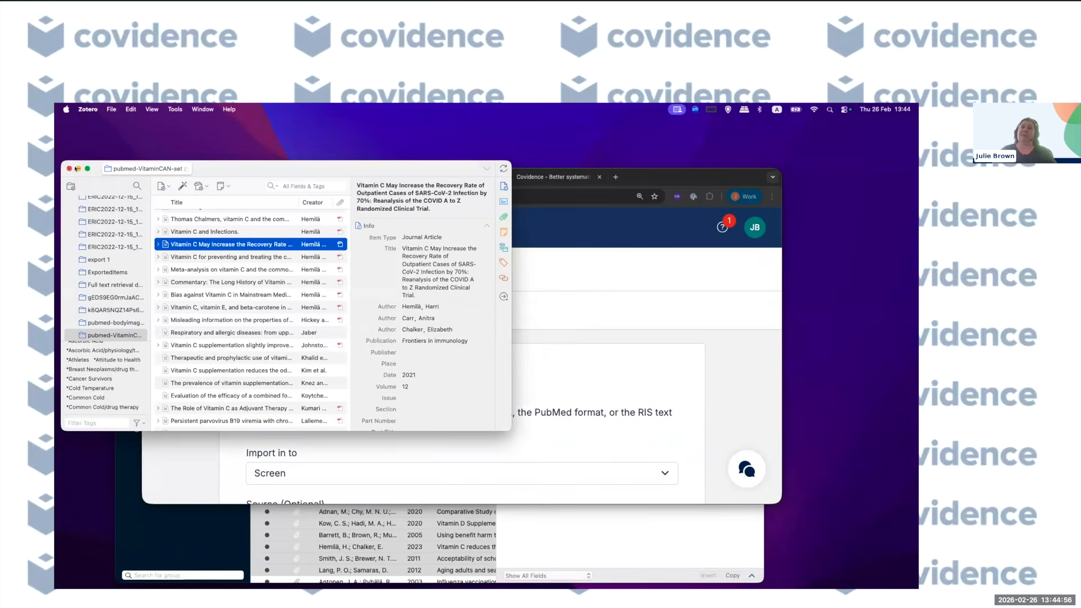
{"action": "left_click", "coordinate": [87, 168]}
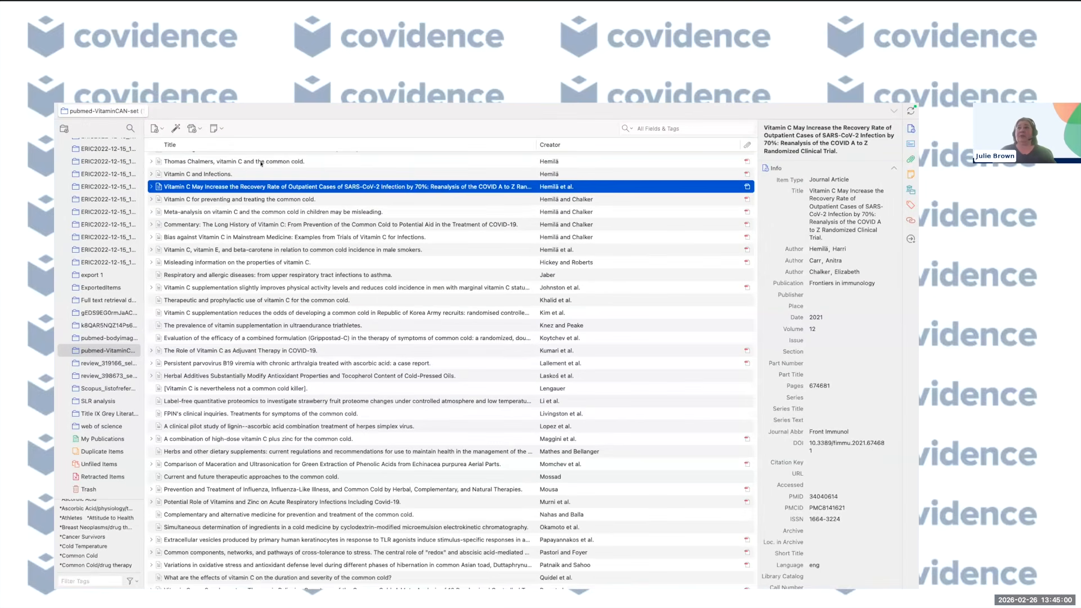
Step: Select 35 consecutive references in the pubmed-VitaminCAN-set collection, ending at "Vitamin C as a Supplementary Therapy in Relieving Symptoms of the Common Cold"
{"action": "left_click", "coordinate": [264, 162]}
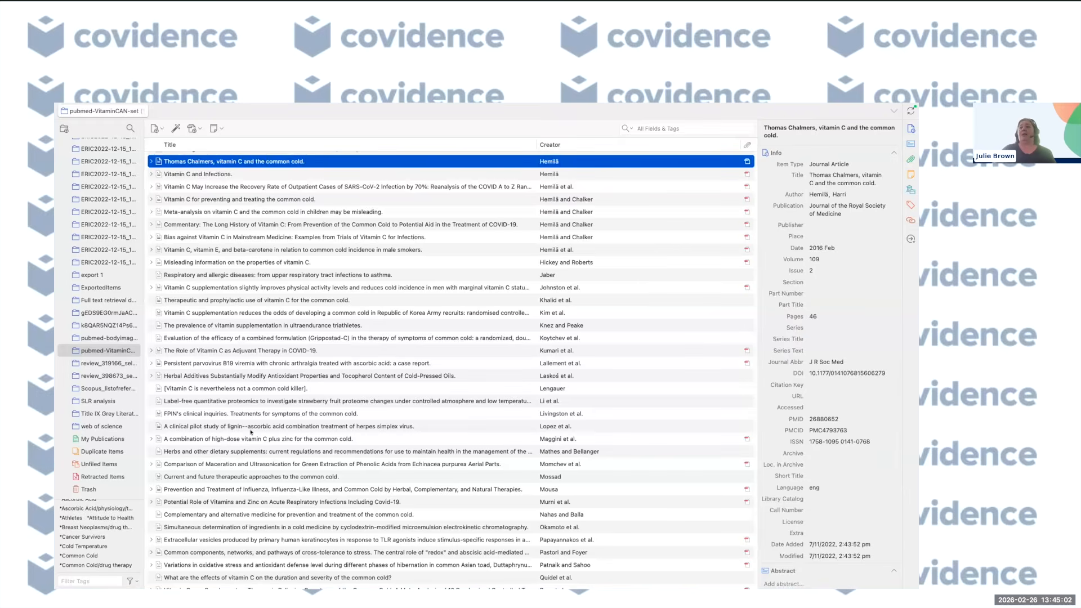
{"action": "scroll", "coordinate": [251, 432], "scroll_direction": "down", "scroll_amount": 1}
{"action": "scroll", "coordinate": [251, 432], "scroll_direction": "down", "scroll_amount": 3}
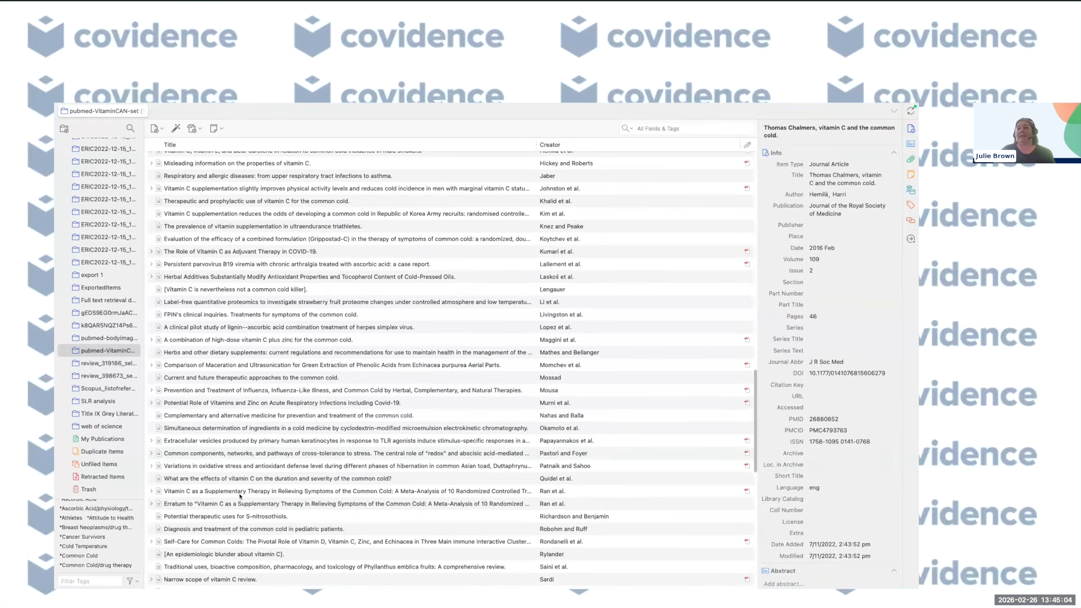
{"action": "left_click", "coordinate": [240, 492], "text": "shift"}
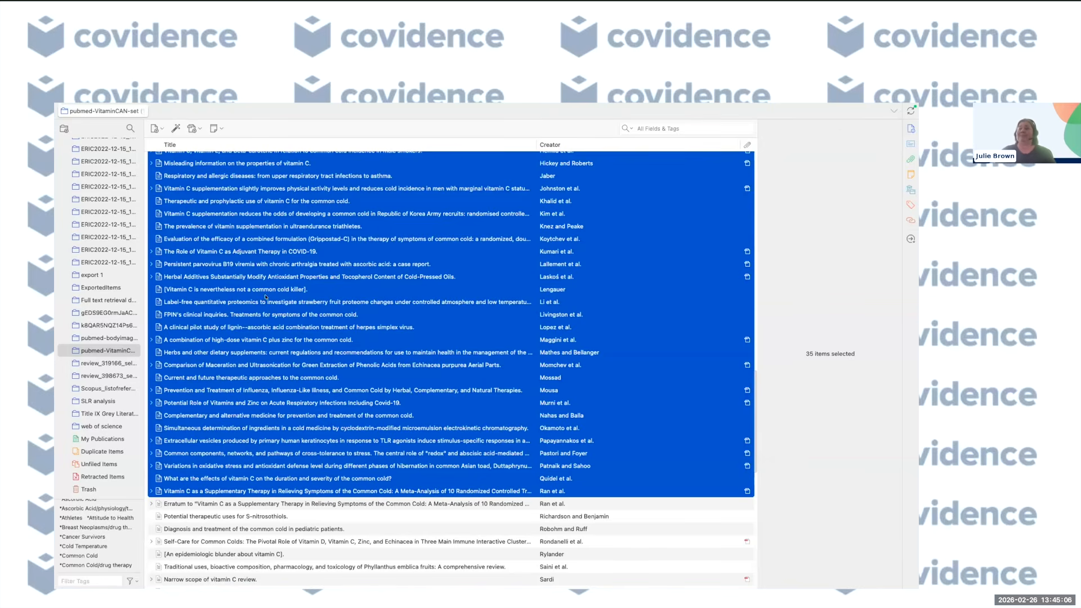
{"action": "scroll", "coordinate": [355, 276], "scroll_direction": "down", "scroll_amount": 1}
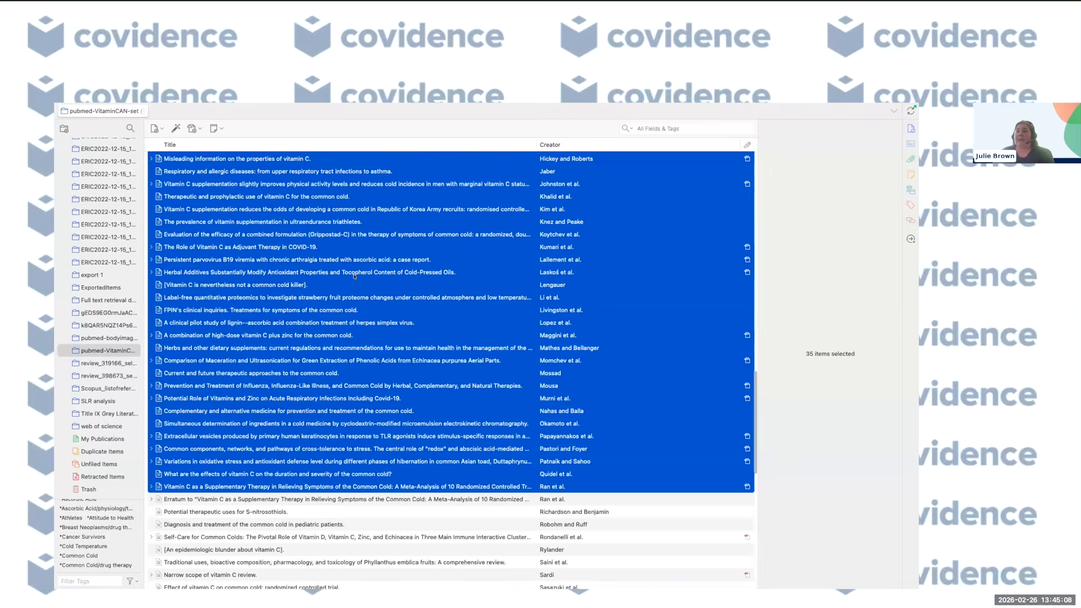
Step: Export the selected Zotero references with notes in Endnote XML format to the Desktop as "Exported Items.xml"
{"action": "right_click", "coordinate": [355, 276]}
{"action": "left_click", "coordinate": [377, 359]}
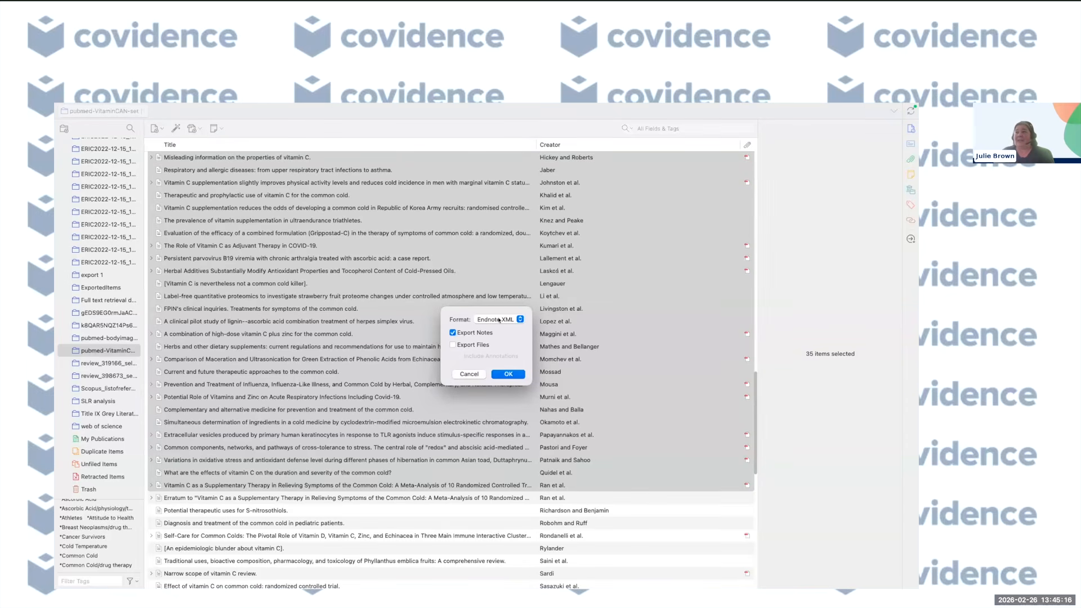
{"action": "left_click", "coordinate": [508, 374]}
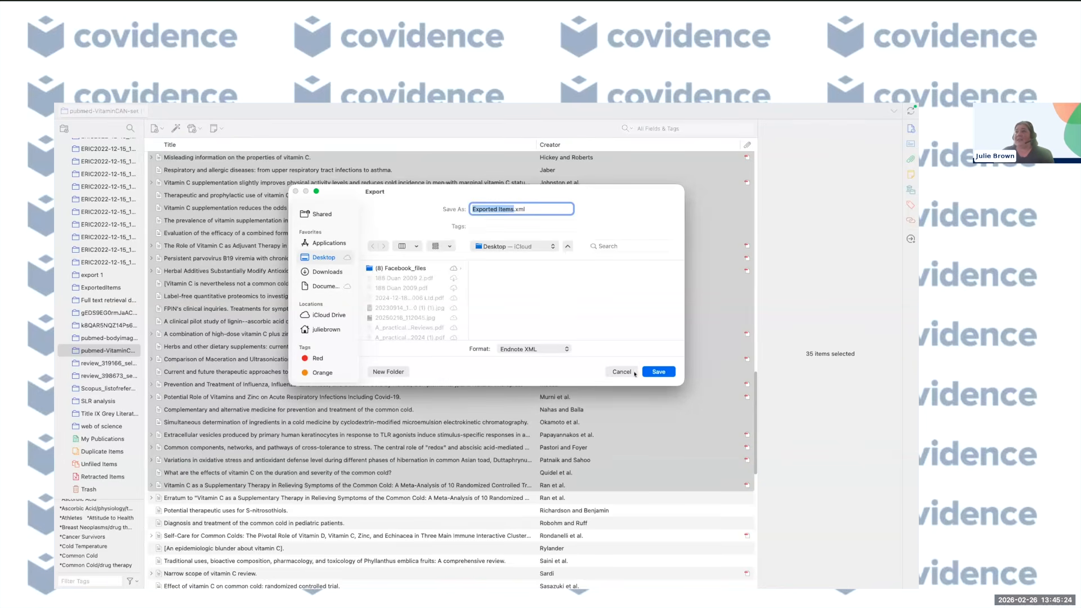
{"action": "left_click", "coordinate": [659, 371]}
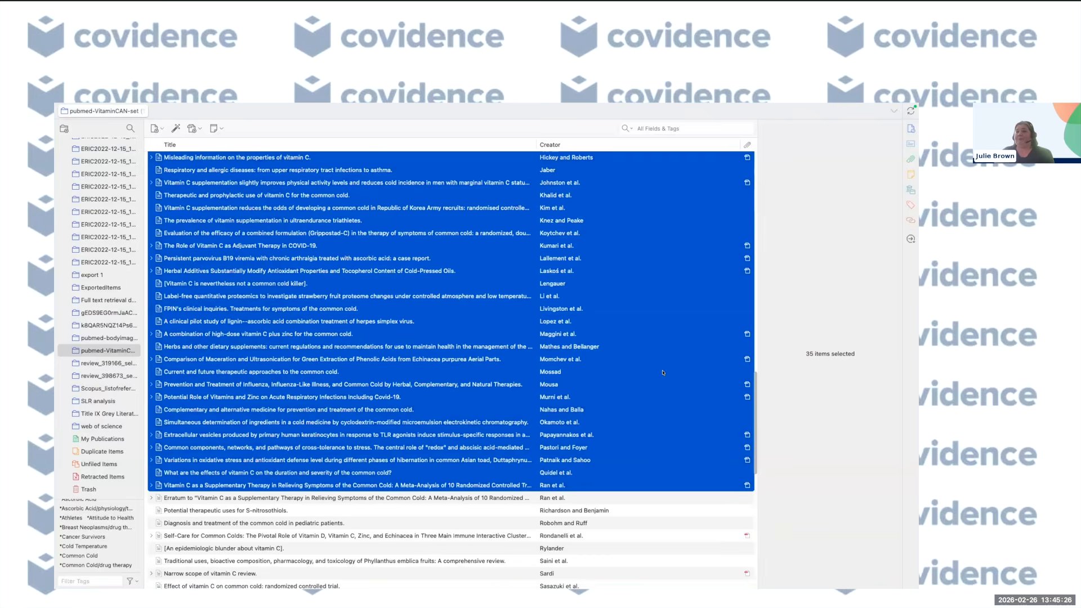
{"action": "mouse_move", "coordinate": [73, 105]}
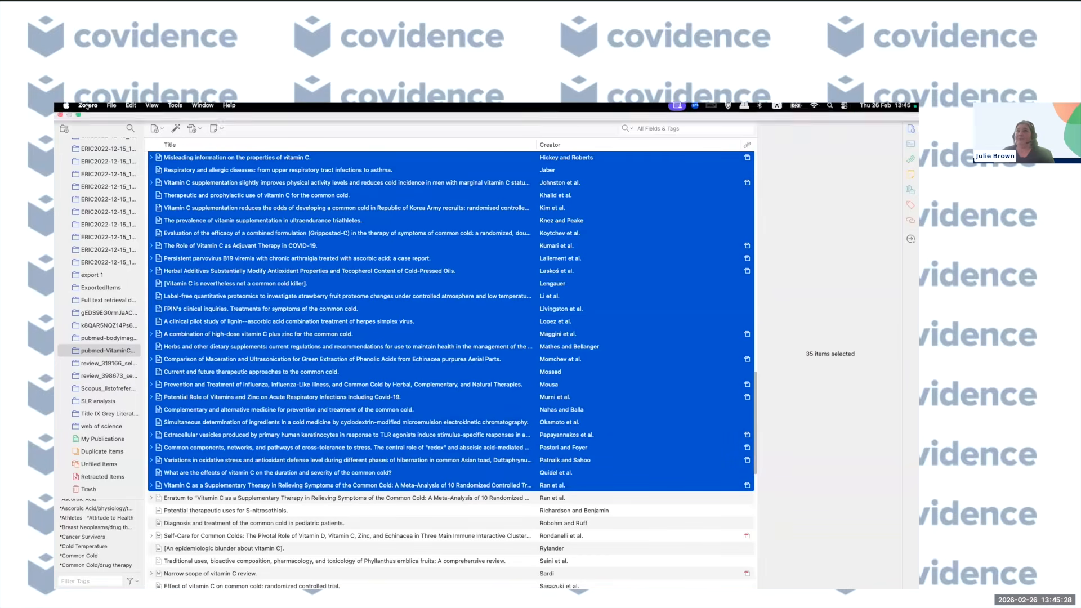
Step: Take Zotero out of full screen, switch to the Chrome window with the Covidence import form and make it full screen
{"action": "left_click", "coordinate": [96, 149]}
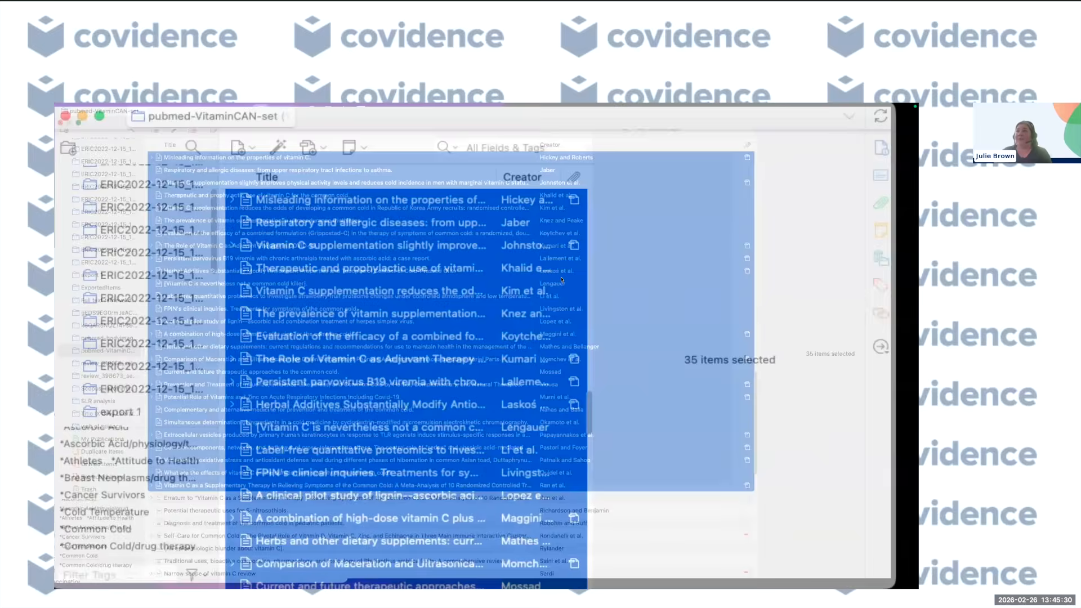
{"action": "left_click", "coordinate": [660, 178]}
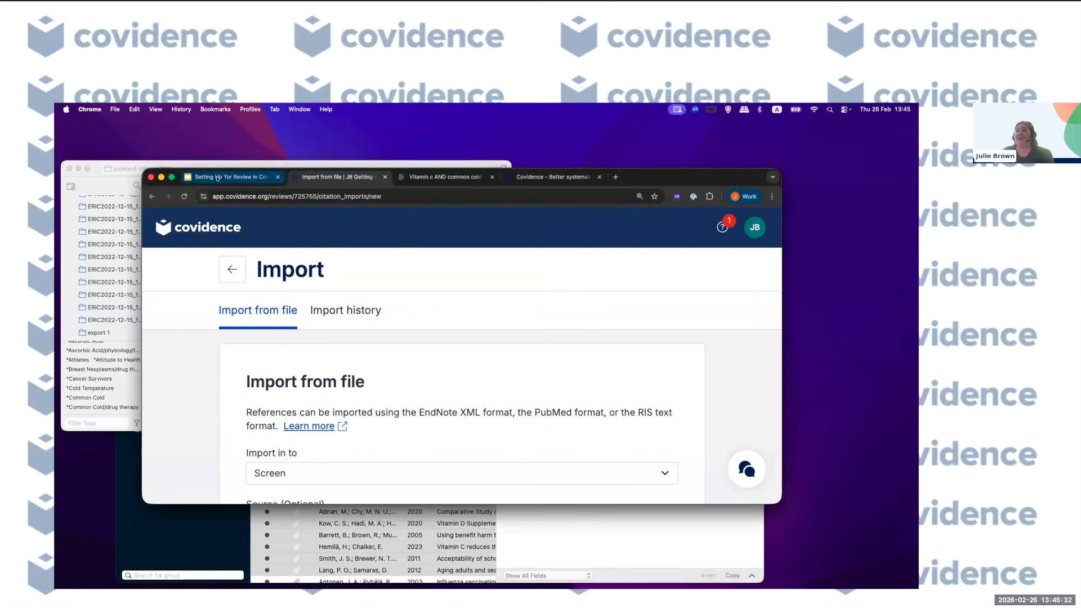
{"action": "left_click", "coordinate": [171, 177]}
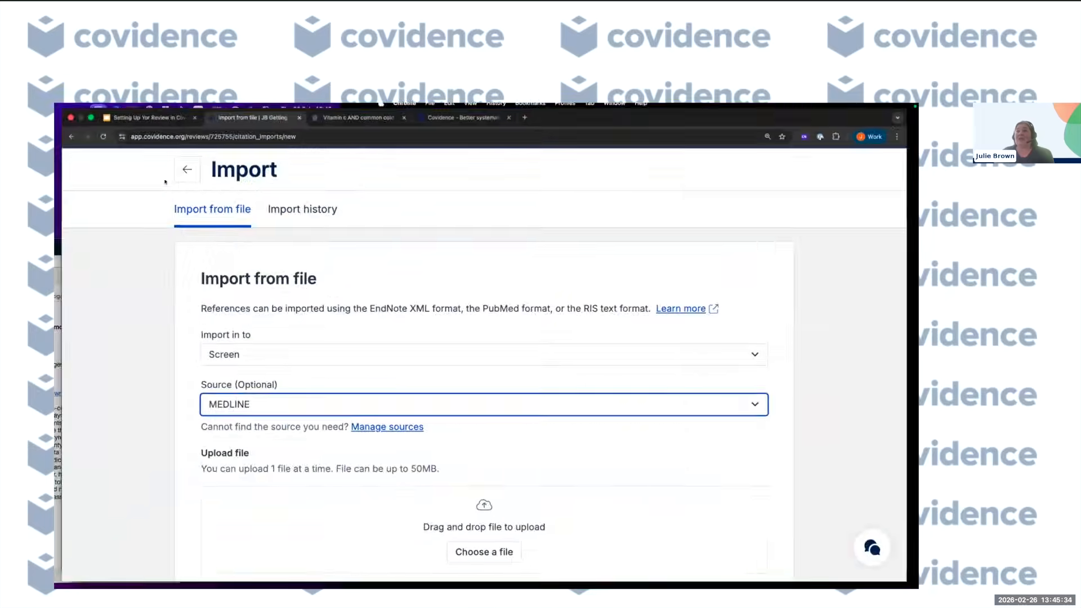
Step: Upload "Exported Items.xml" to the import form and import its references
{"action": "scroll", "coordinate": [355, 368], "scroll_direction": "down", "scroll_amount": 5}
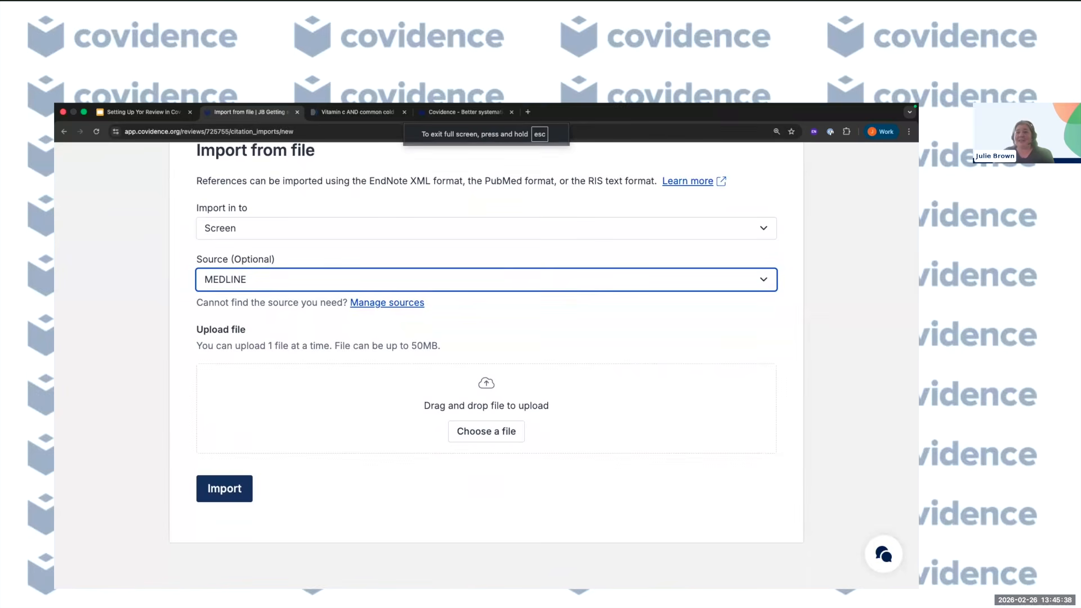
{"action": "left_click_drag", "start_coordinate": [251, 305], "coordinate": [398, 407]}
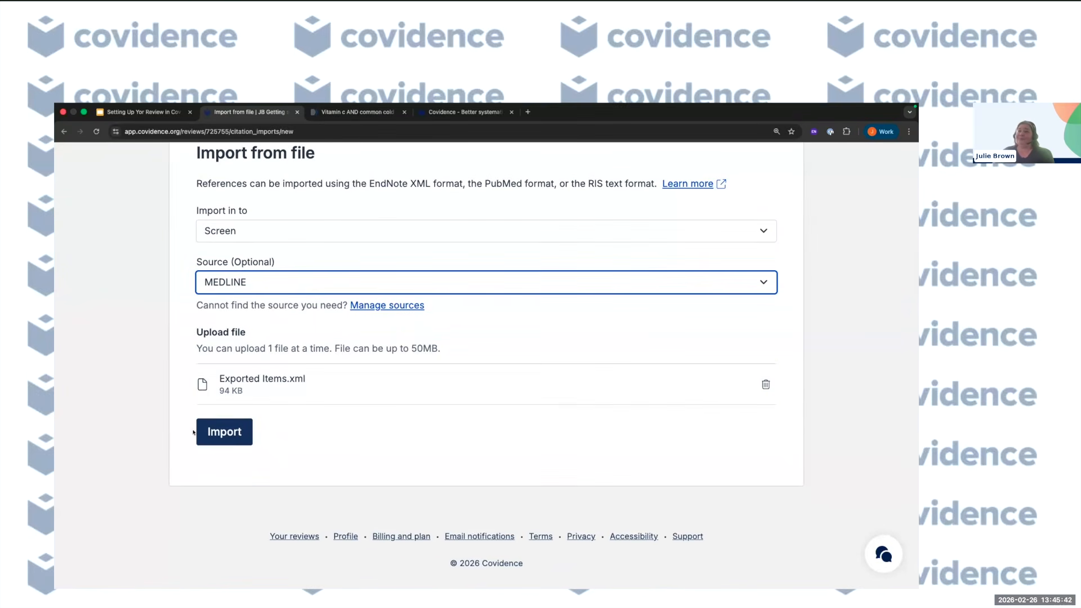
{"action": "left_click", "coordinate": [217, 434]}
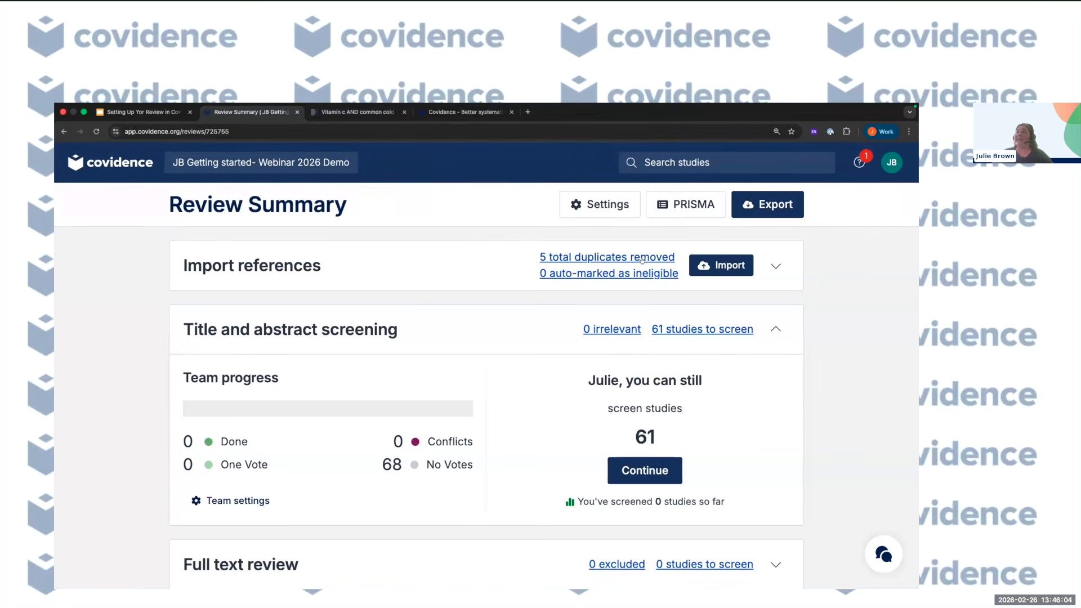
Step: Start a new reference import into Screen with PubMed as the source
{"action": "left_click", "coordinate": [726, 265]}
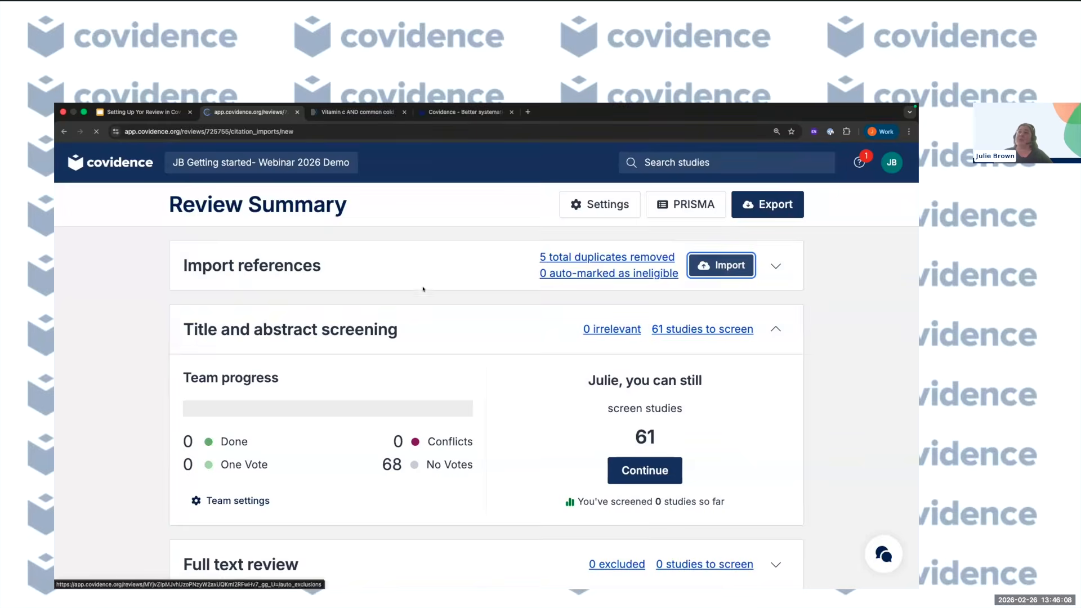
{"action": "left_click", "coordinate": [237, 393]}
{"action": "left_click", "coordinate": [239, 403]}
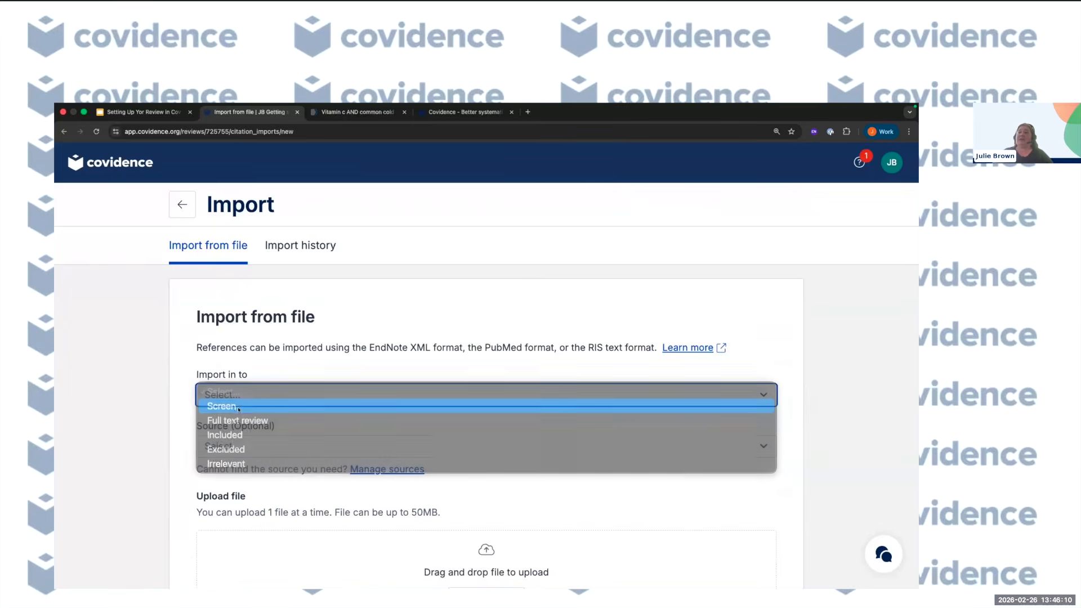
{"action": "left_click", "coordinate": [325, 448]}
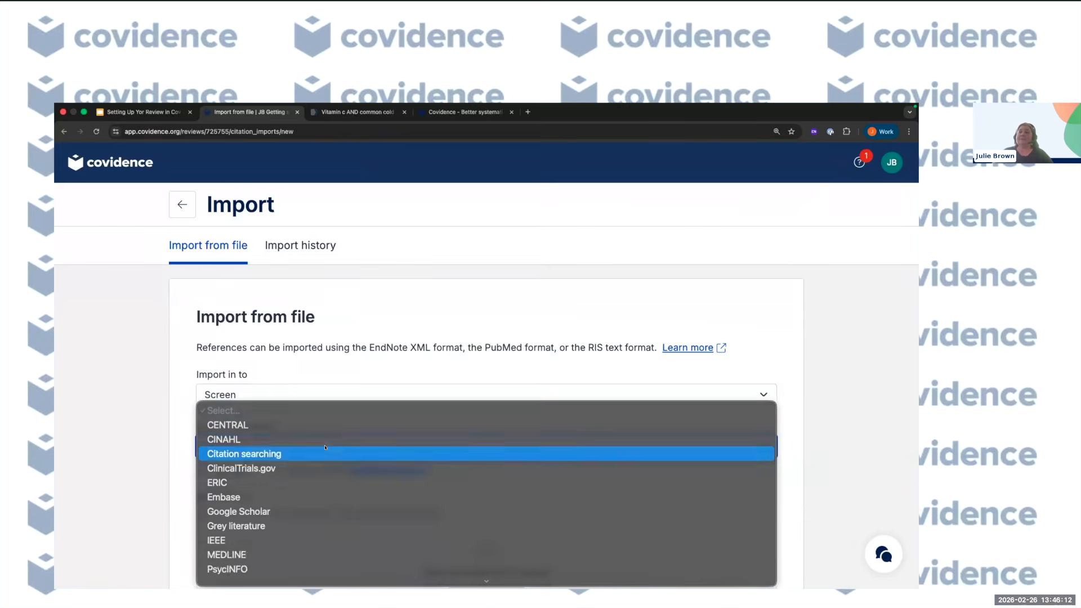
{"action": "left_click", "coordinate": [293, 521]}
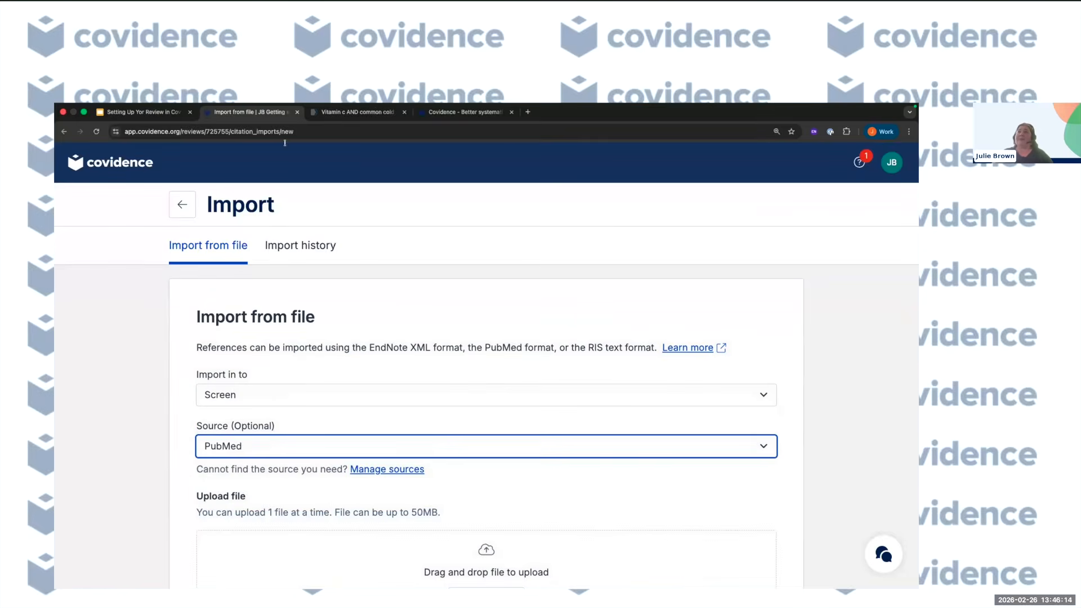
Step: Switch to the PubMed search for "Vitamin c AND common cold" and save all results to a file in PubMed format
{"action": "left_click", "coordinate": [376, 110]}
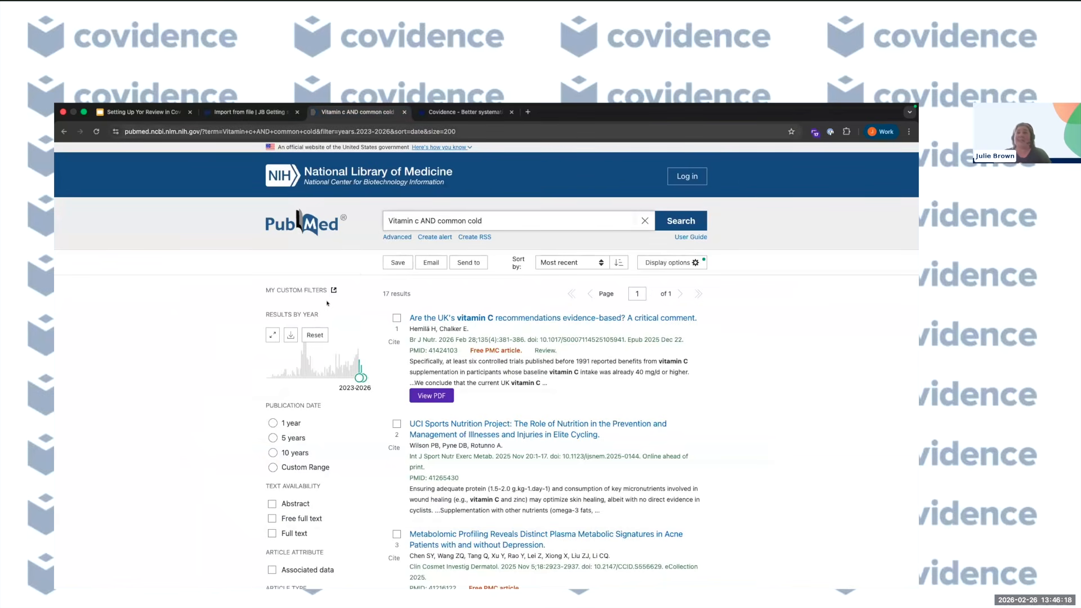
{"action": "left_click", "coordinate": [398, 263]}
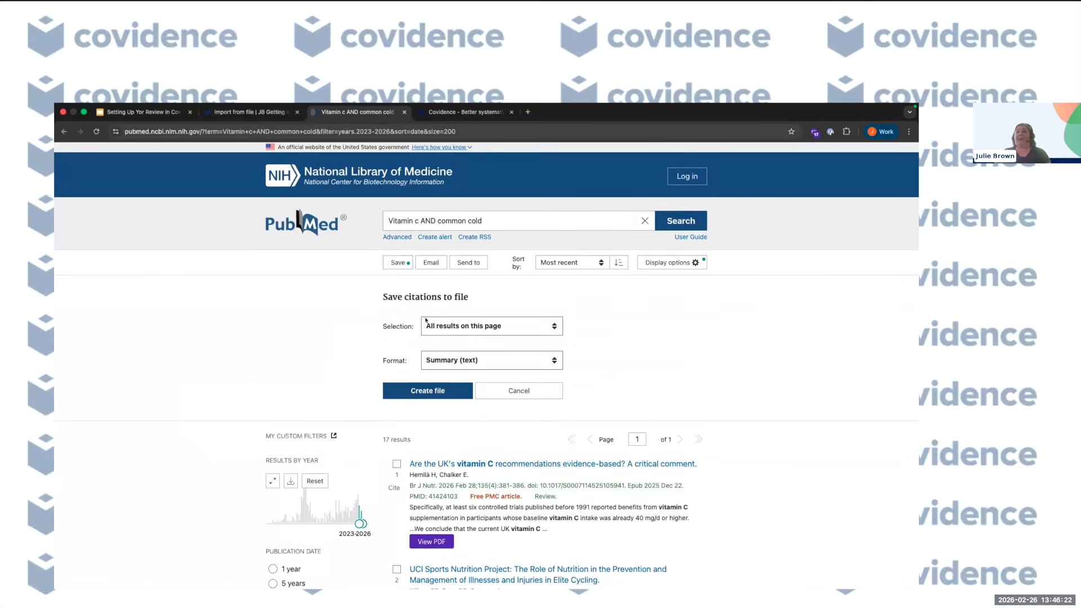
{"action": "left_click", "coordinate": [463, 327]}
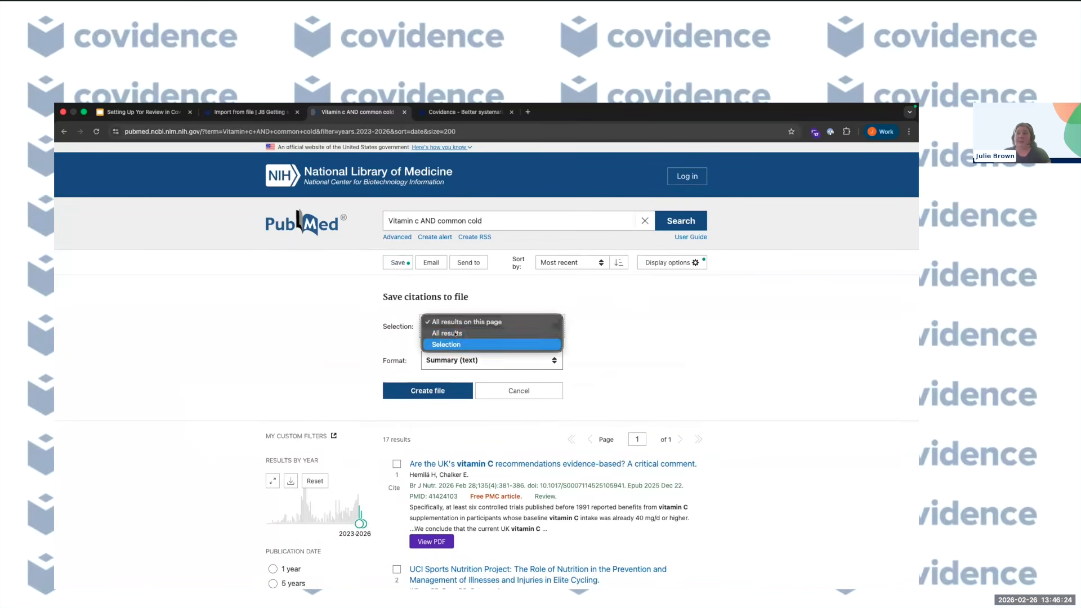
{"action": "left_click", "coordinate": [441, 330]}
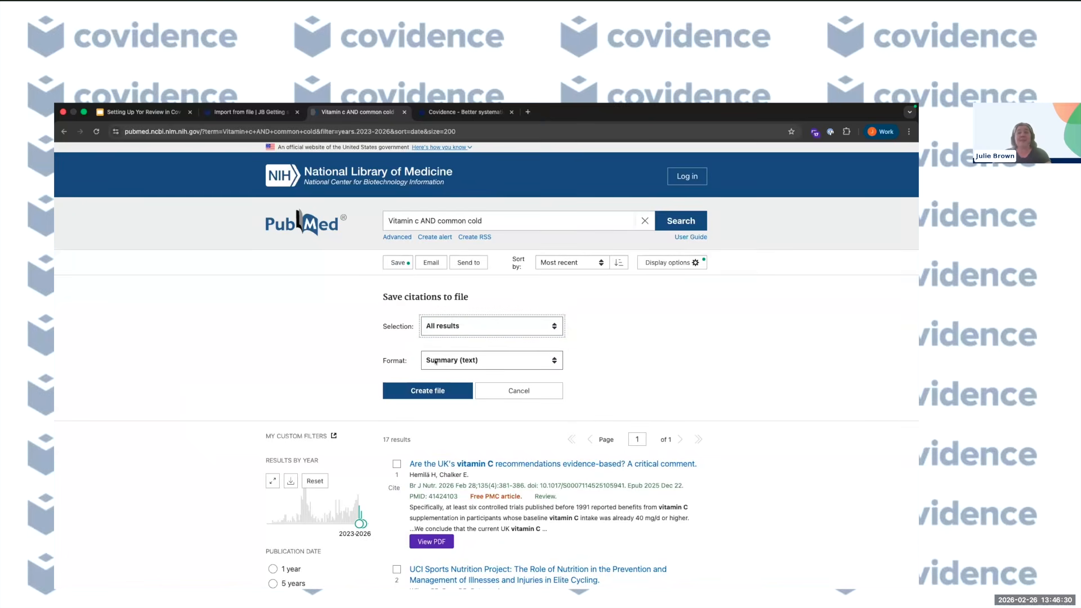
{"action": "left_click", "coordinate": [435, 361]}
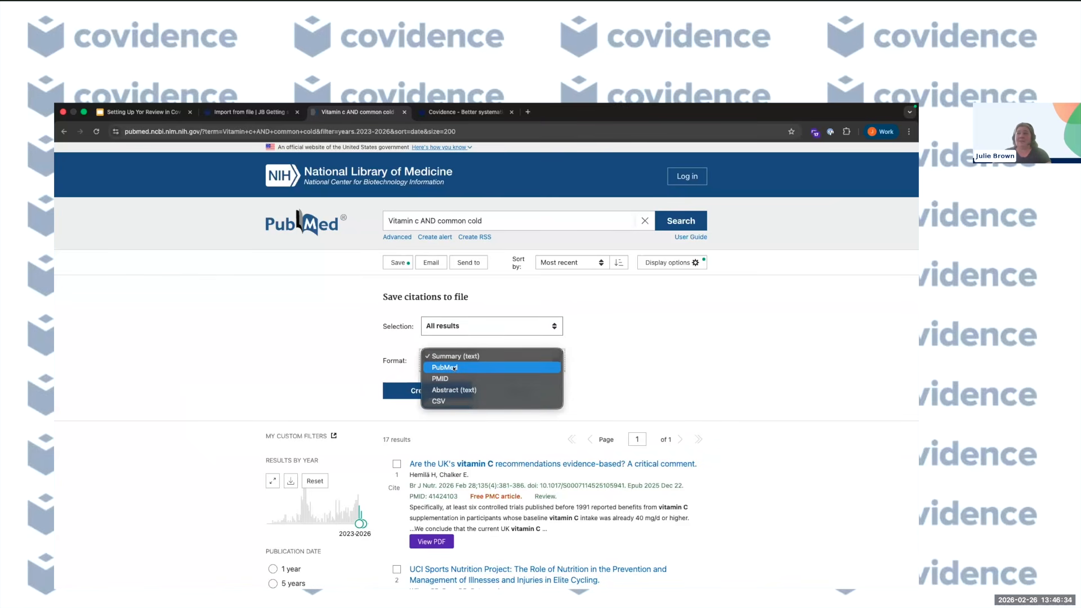
{"action": "left_click", "coordinate": [454, 367]}
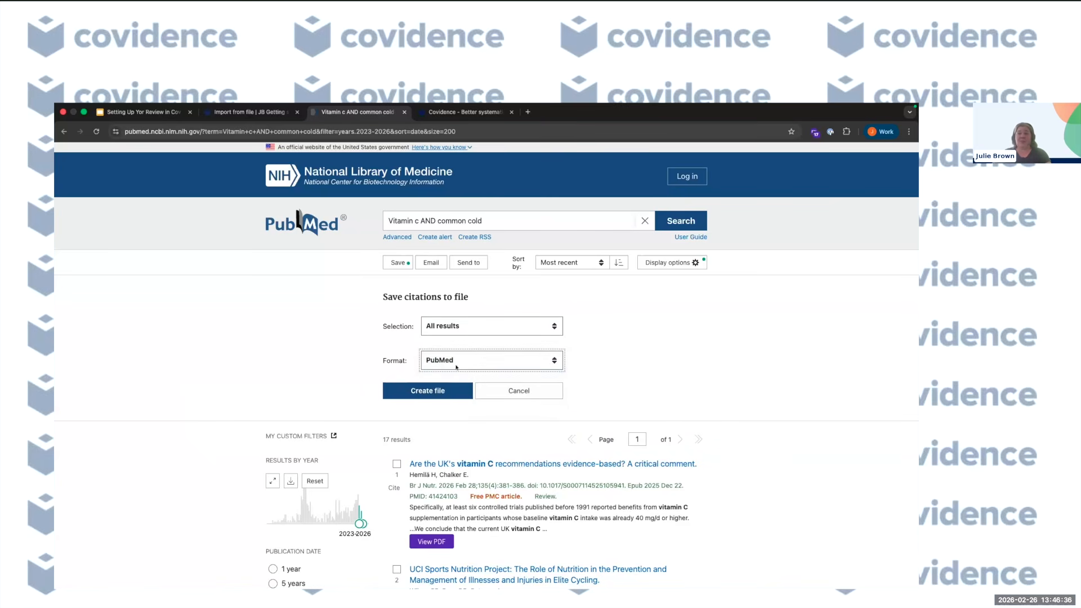
{"action": "left_click", "coordinate": [413, 389]}
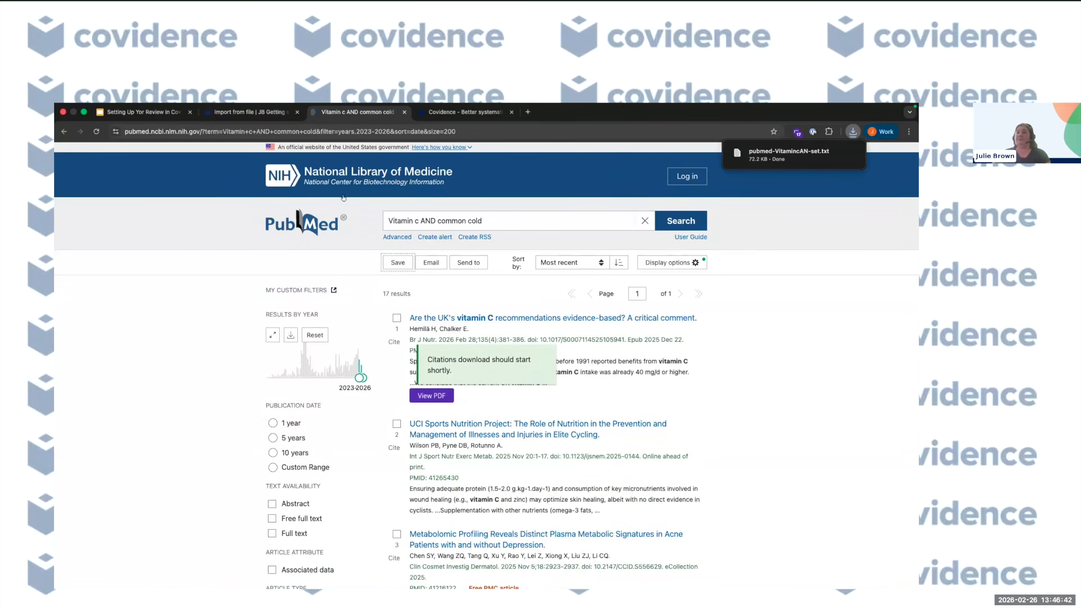
Step: Return to the Covidence import form, upload "pubmed-VitamincAN-set.txt" and import its references
{"action": "left_click", "coordinate": [248, 116]}
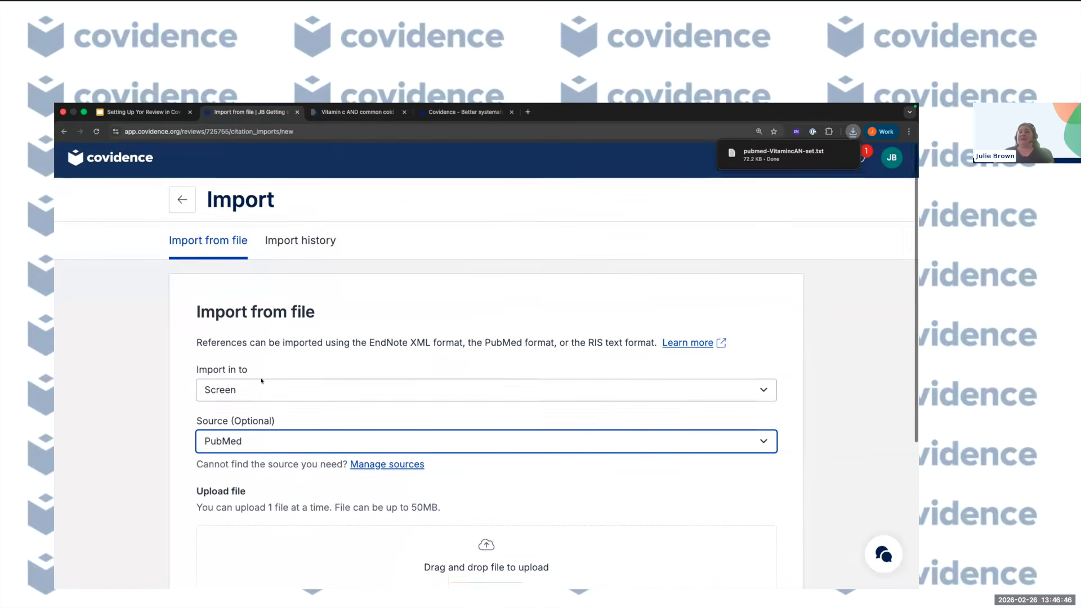
{"action": "scroll", "coordinate": [261, 376], "scroll_direction": "down", "scroll_amount": 3}
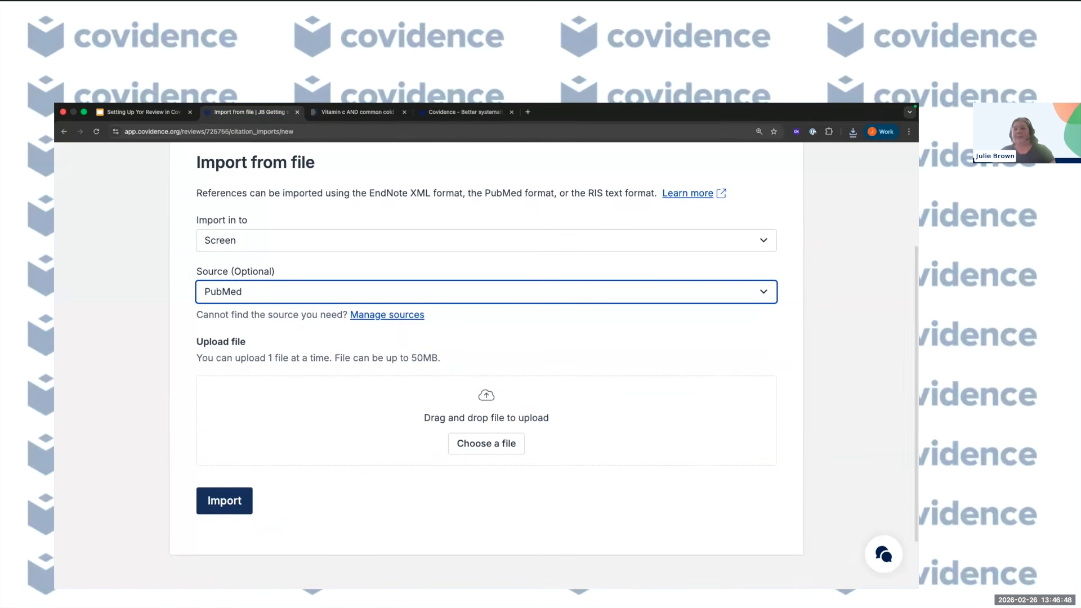
{"action": "left_click_drag", "start_coordinate": [120, 394], "coordinate": [519, 421]}
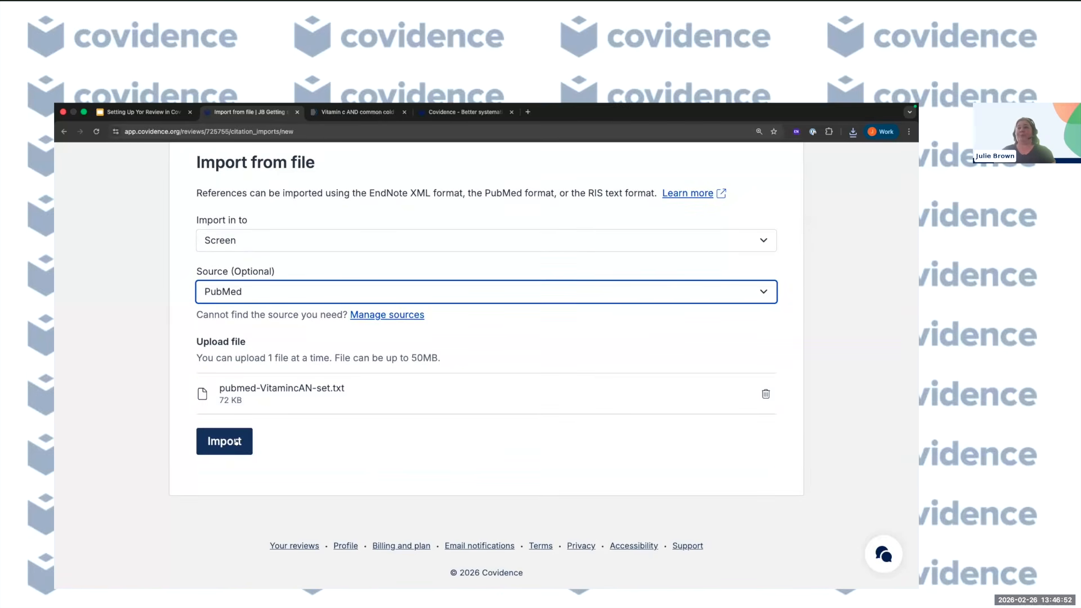
{"action": "left_click", "coordinate": [237, 442]}
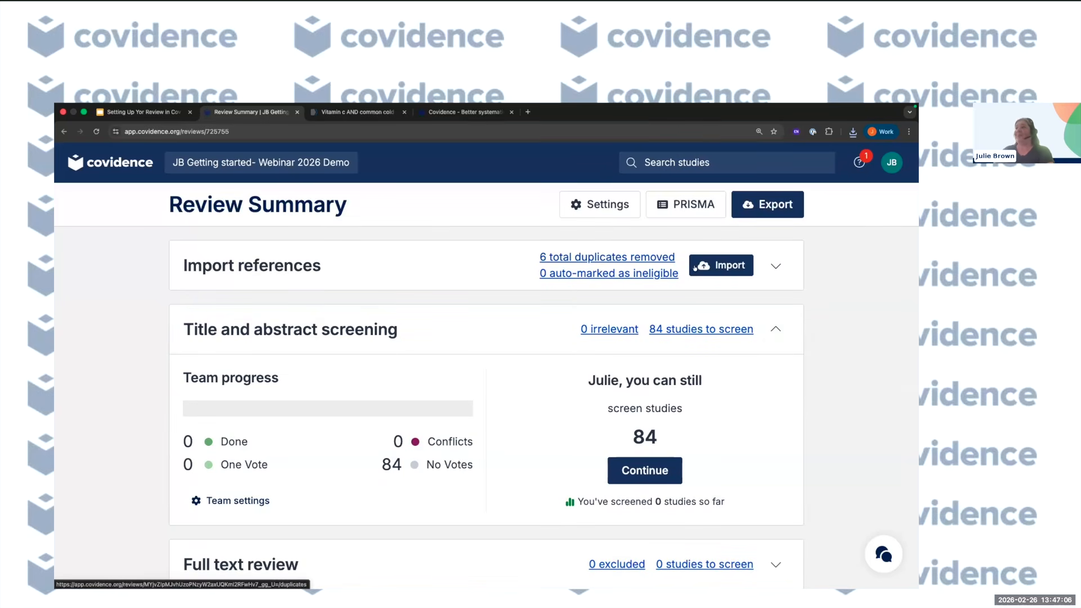
Step: Open the import history and examine each file's screening, reference, duplicate, merged and source details
{"action": "left_click", "coordinate": [722, 267]}
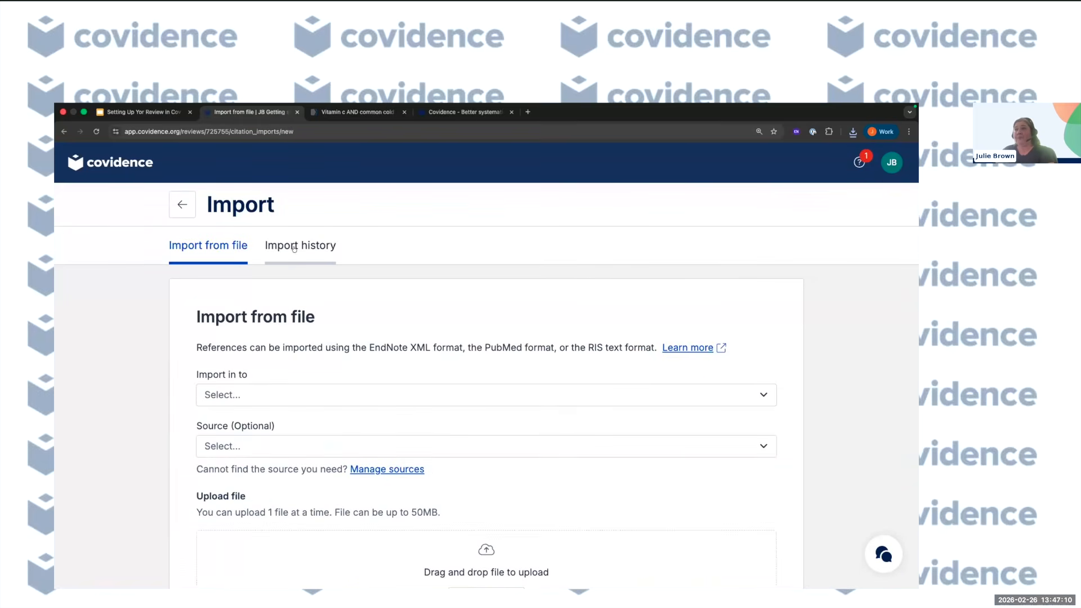
{"action": "left_click", "coordinate": [292, 246]}
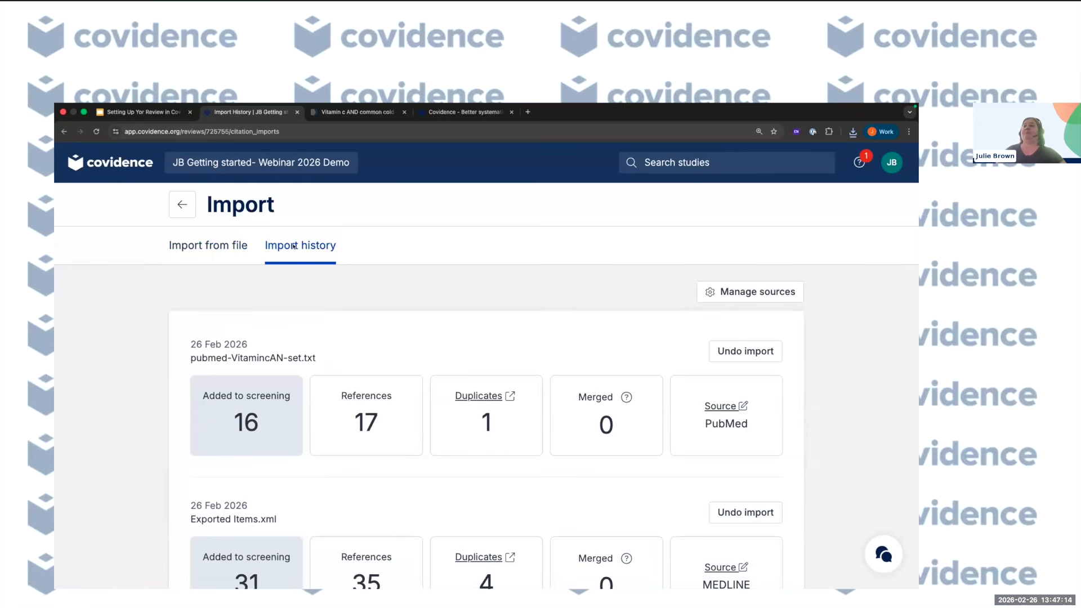
{"action": "scroll", "coordinate": [338, 349], "scroll_direction": "down", "scroll_amount": 3}
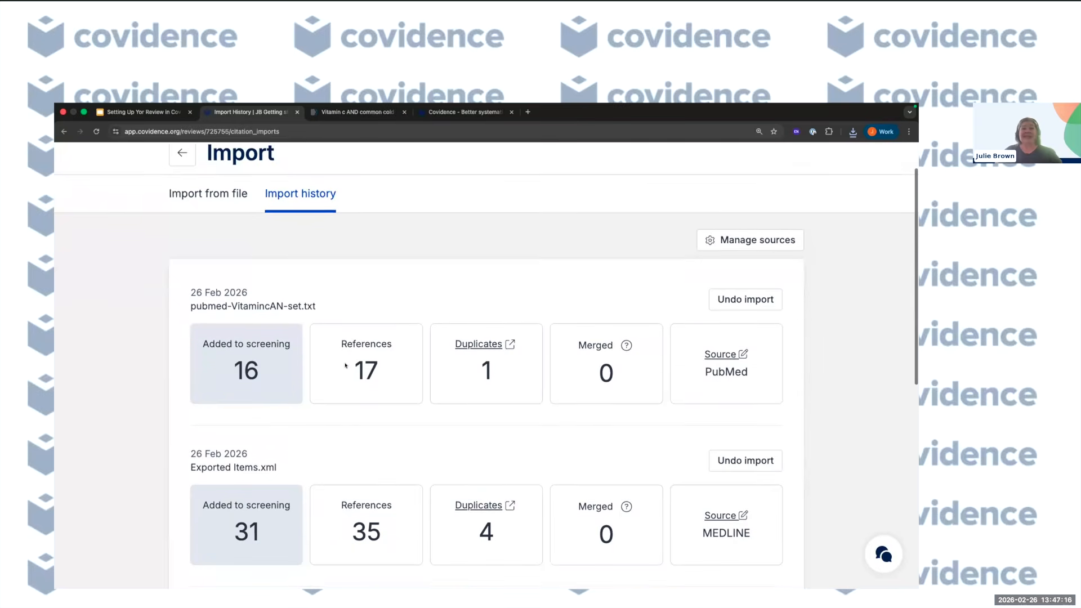
{"action": "scroll", "coordinate": [345, 365], "scroll_direction": "down", "scroll_amount": 3}
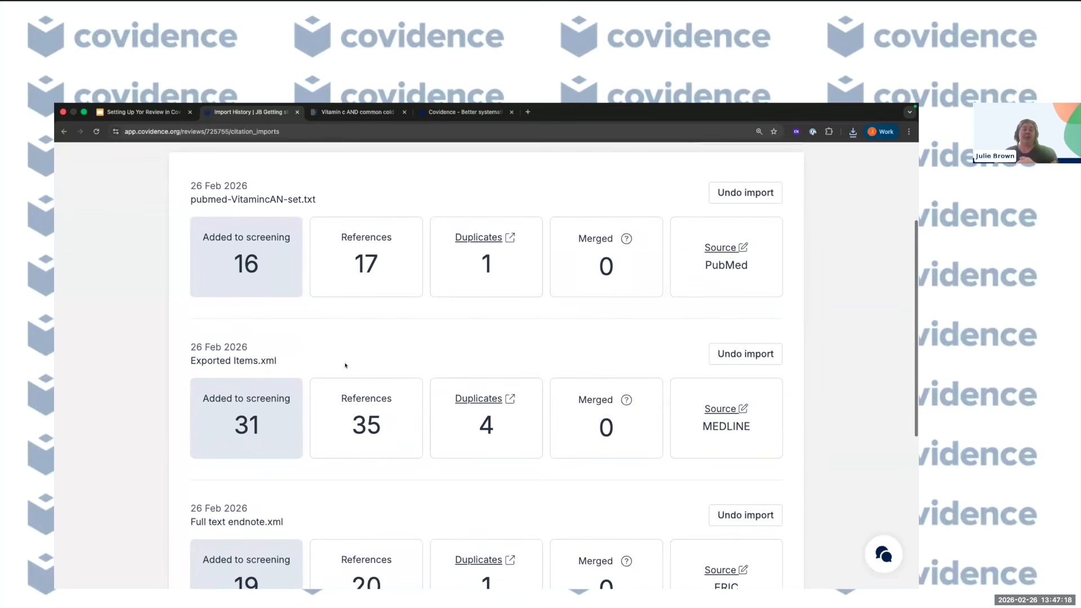
{"action": "scroll", "coordinate": [345, 365], "scroll_direction": "up", "scroll_amount": 4}
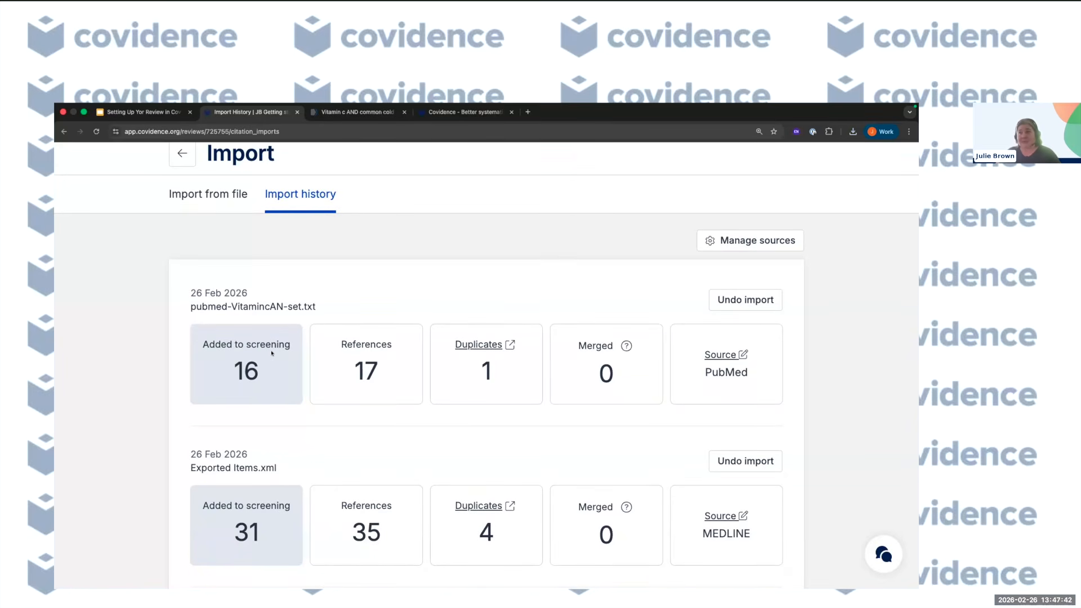
{"action": "scroll", "coordinate": [272, 353], "scroll_direction": "down", "scroll_amount": 1}
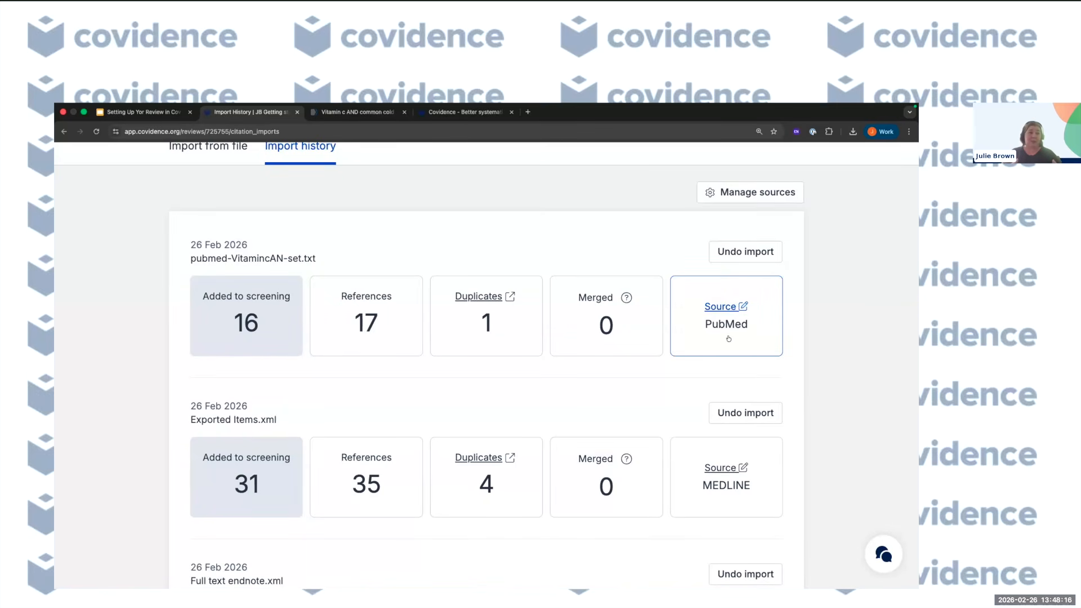
Step: Edit the source of the pubmed-VitamincAN-set.txt import and add ERIC as an additional source
{"action": "left_click", "coordinate": [722, 307]}
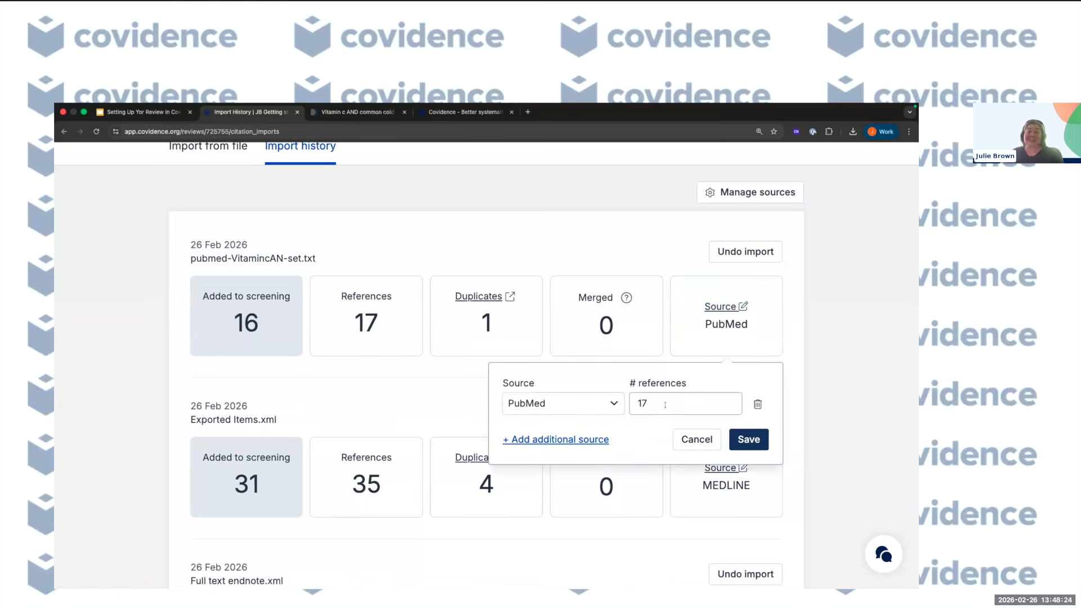
{"action": "left_click", "coordinate": [596, 440]}
{"action": "left_click", "coordinate": [596, 441]}
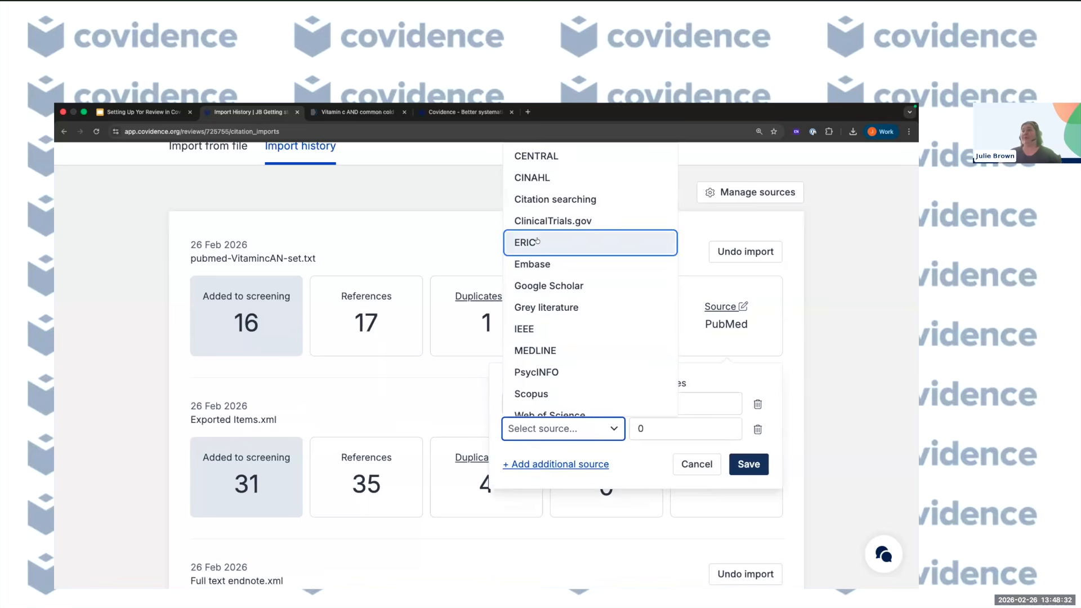
{"action": "left_click", "coordinate": [536, 242]}
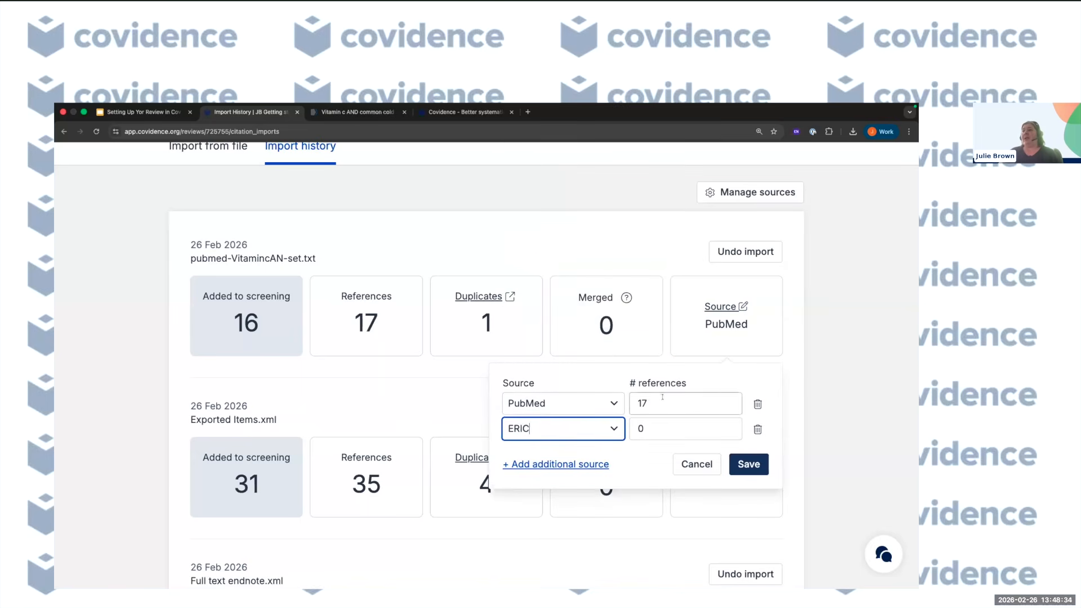
Step: Set the number of references to 10 for PubMed and 7 for ERIC
{"action": "left_click_drag", "start_coordinate": [651, 399], "coordinate": [634, 402]}
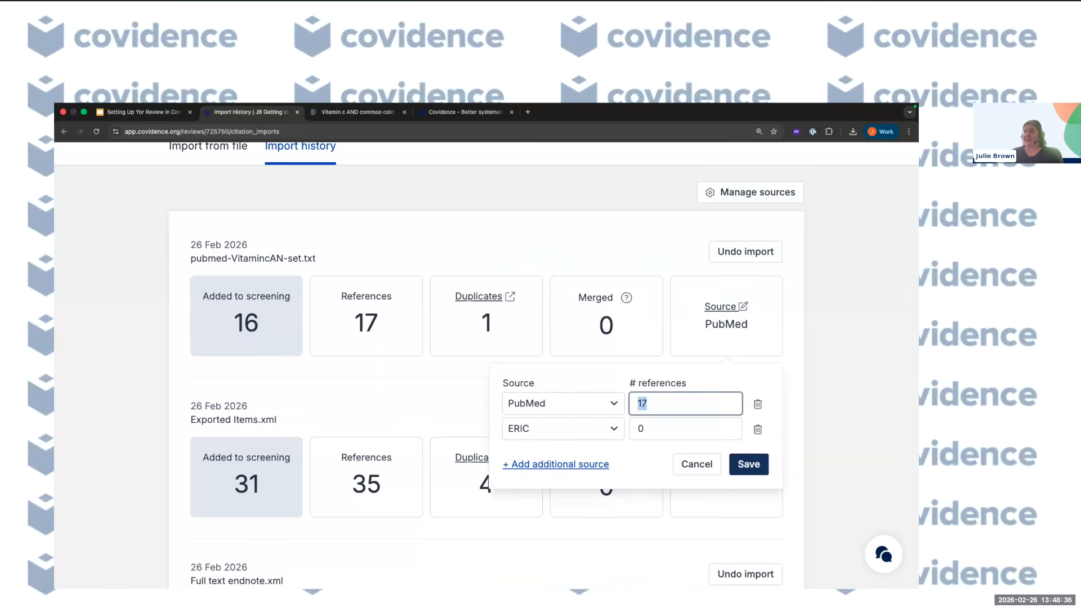
{"action": "type", "text": "10"}
{"action": "left_click_drag", "start_coordinate": [641, 428], "coordinate": [635, 427]}
{"action": "type", "text": "7"}
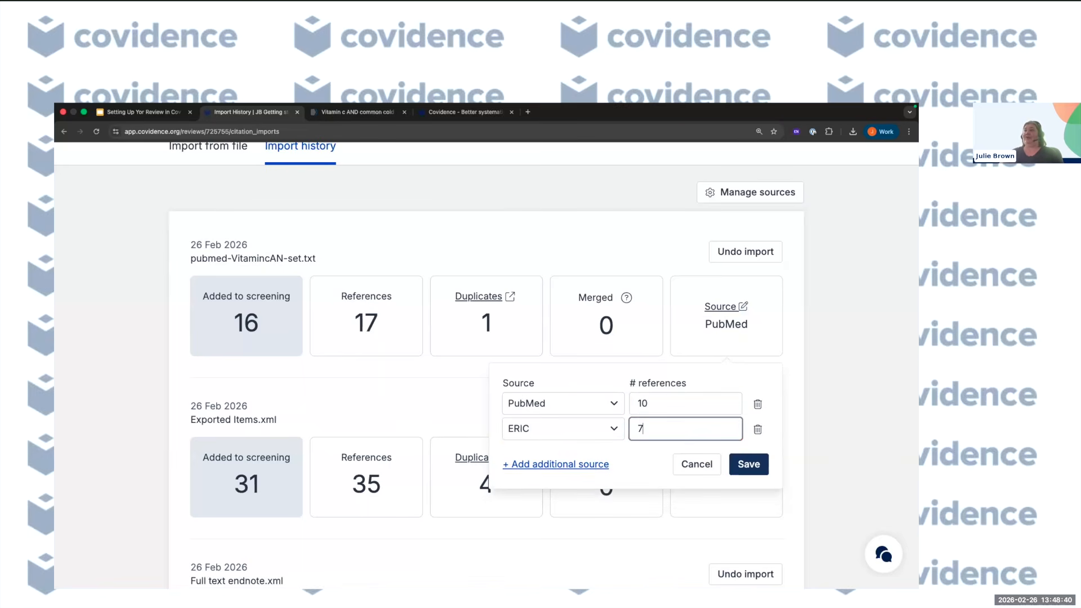
Step: Try 8 as the ERIC reference count, restore it to 7, and save the source split for pubmed-VitamincAN-set.txt
{"action": "key", "text": "BackSpace"}
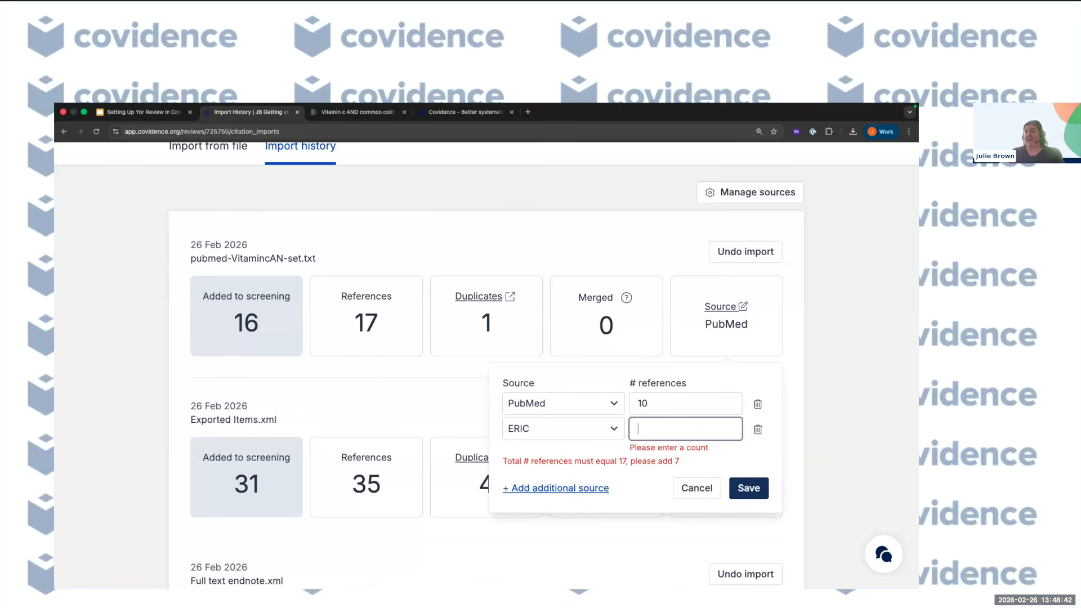
{"action": "type", "text": "8"}
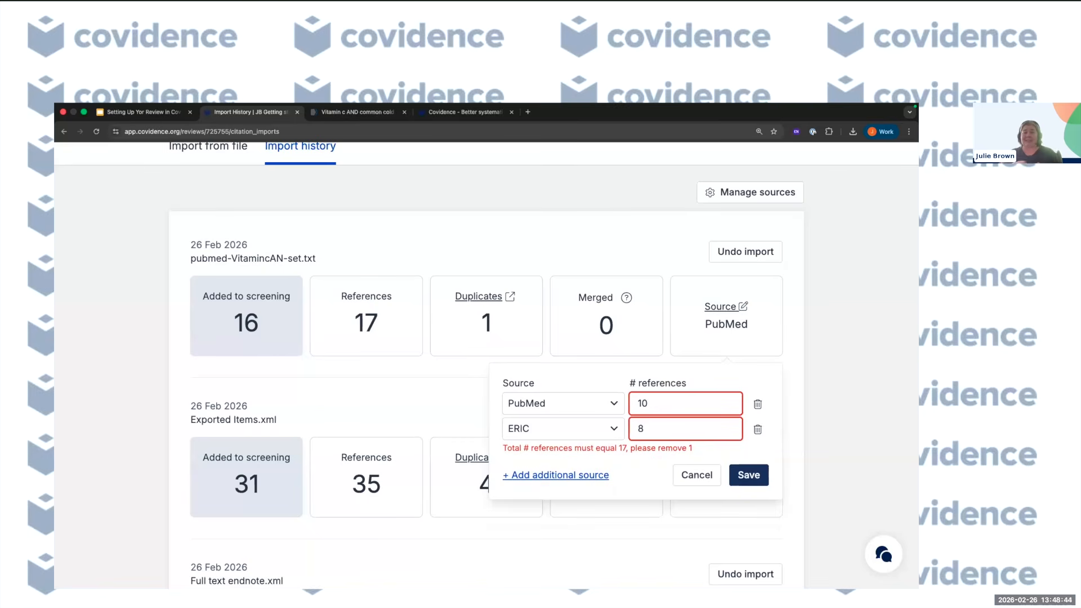
{"action": "key", "text": "BackSpace"}
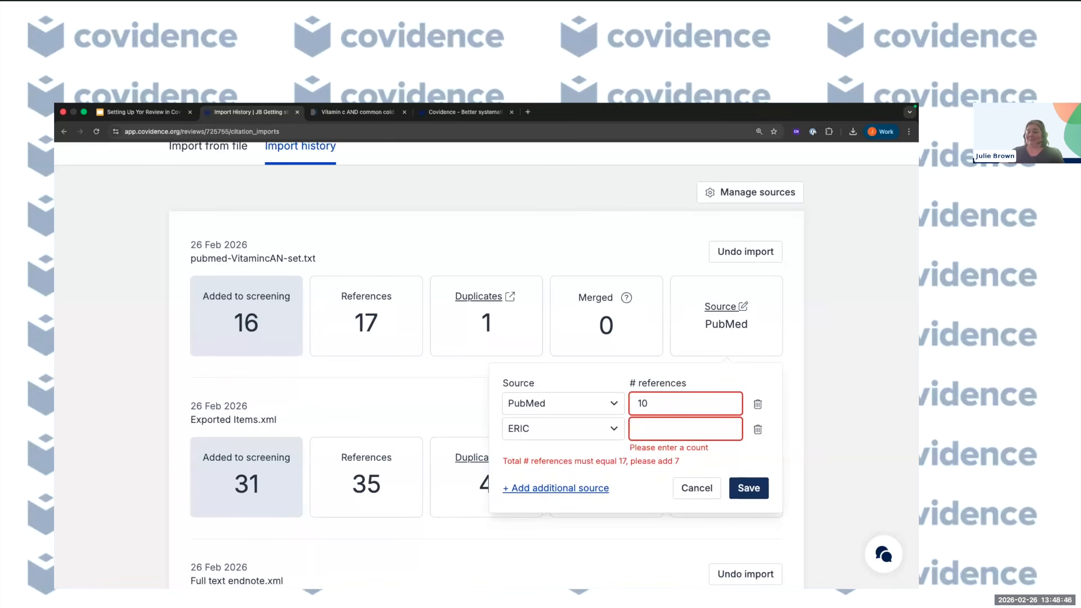
{"action": "type", "text": "7"}
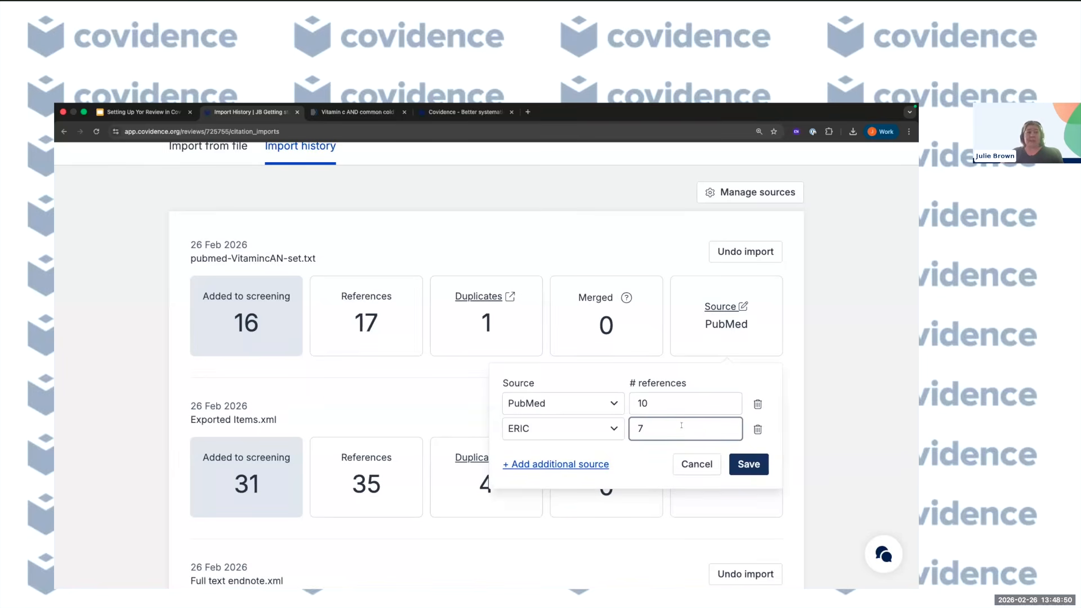
{"action": "left_click", "coordinate": [762, 464]}
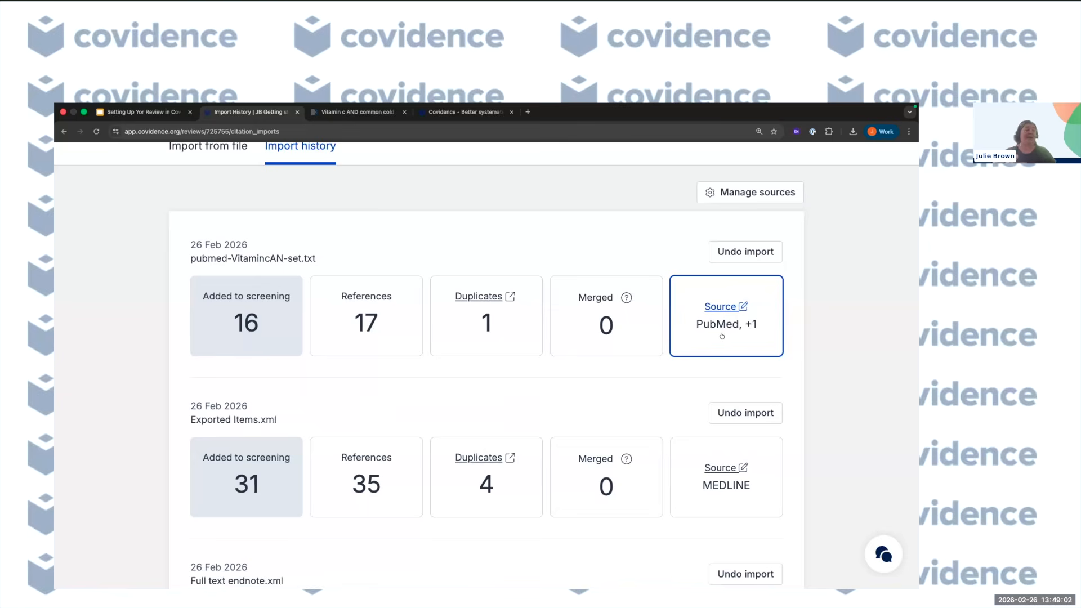
Step: View the Covidence support chat and the available help resources from the import history, closing each one again
{"action": "scroll", "coordinate": [721, 336], "scroll_direction": "down", "scroll_amount": 1}
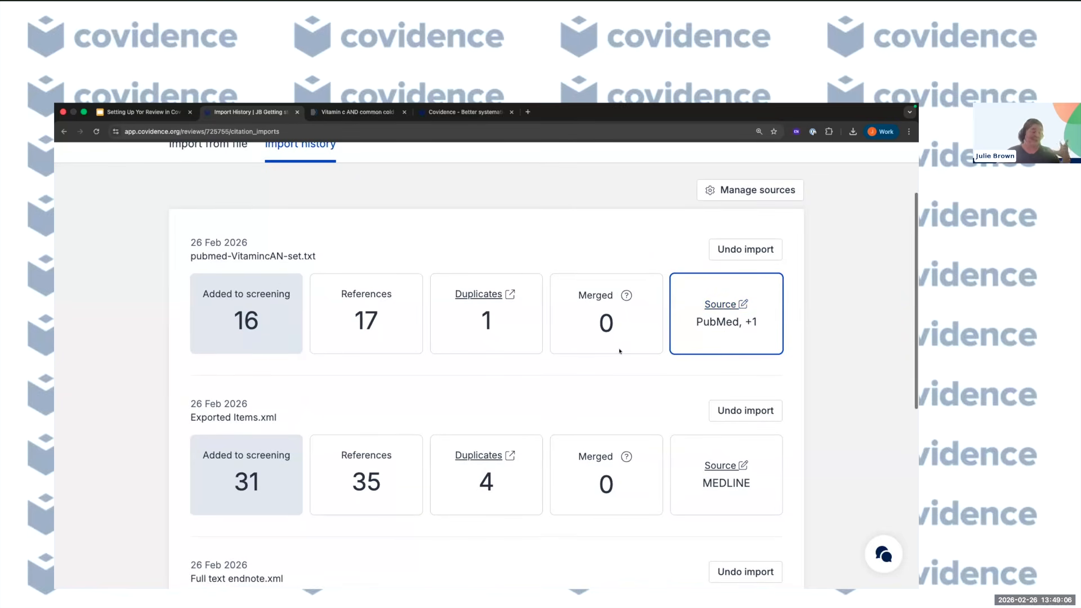
{"action": "scroll", "coordinate": [619, 351], "scroll_direction": "up", "scroll_amount": 1}
{"action": "scroll", "coordinate": [619, 351], "scroll_direction": "down", "scroll_amount": 1}
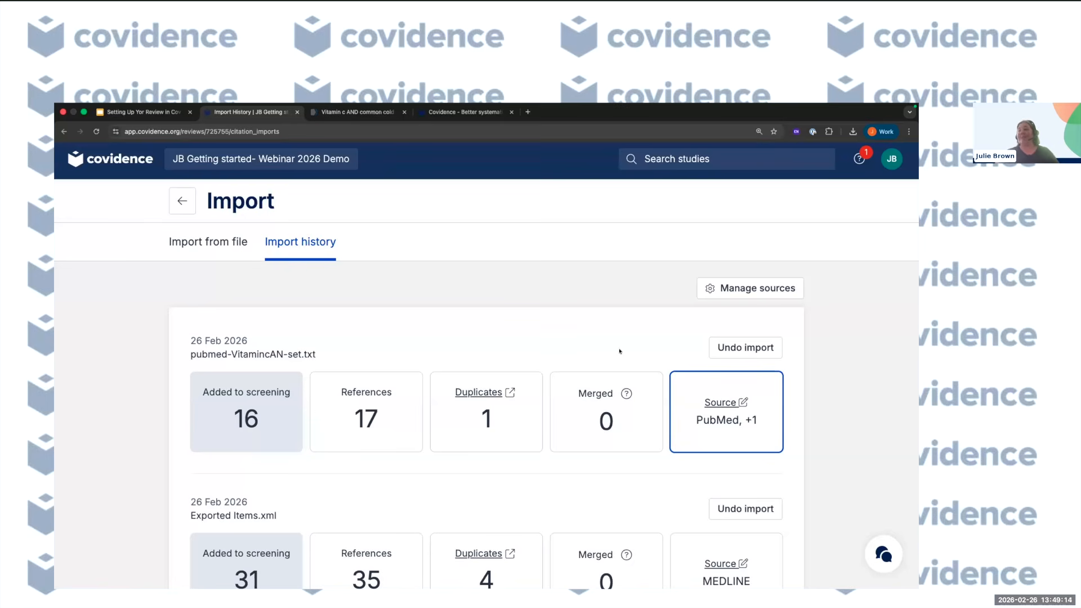
{"action": "left_click", "coordinate": [882, 553]}
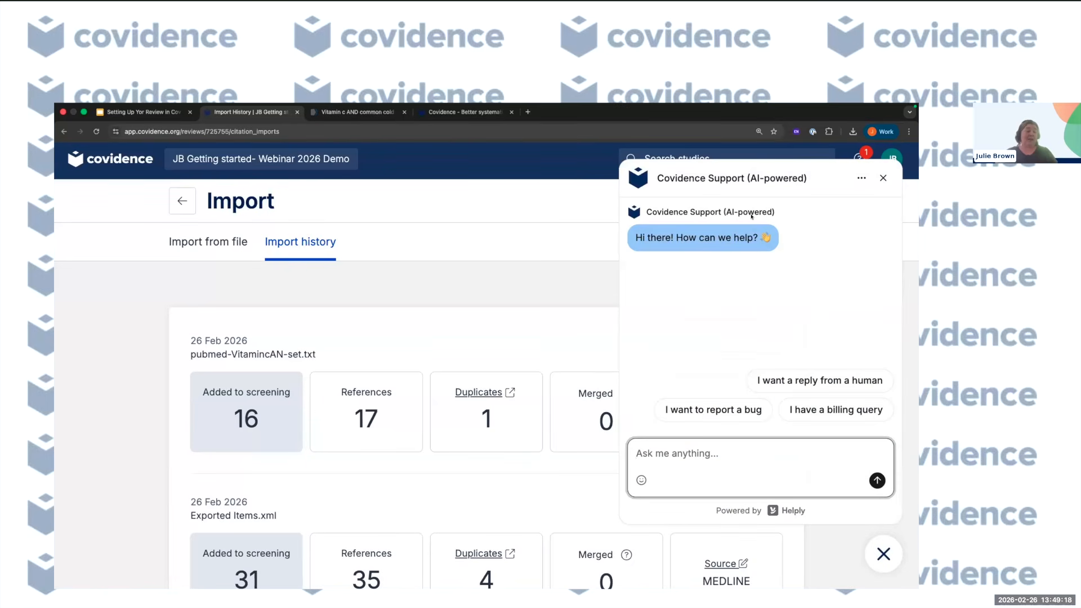
{"action": "left_click", "coordinate": [883, 178]}
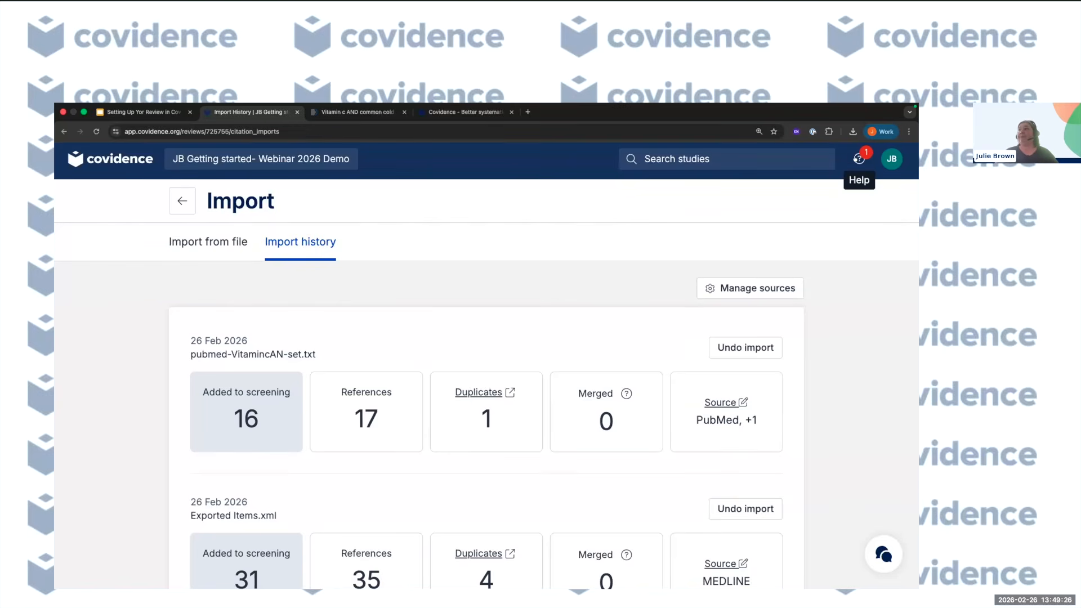
{"action": "left_click", "coordinate": [859, 160]}
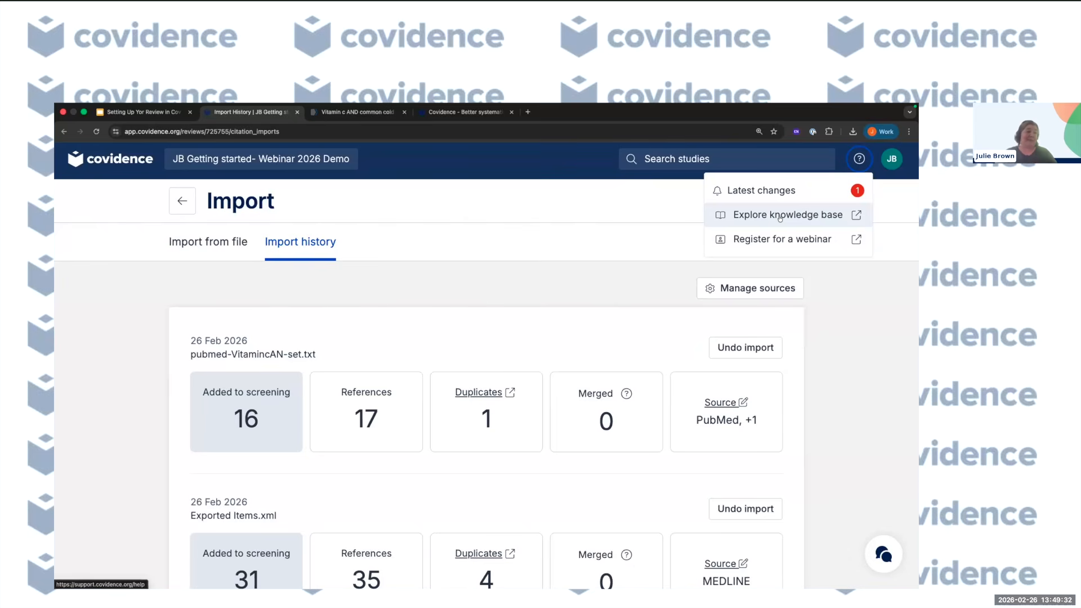
{"action": "left_click", "coordinate": [843, 334]}
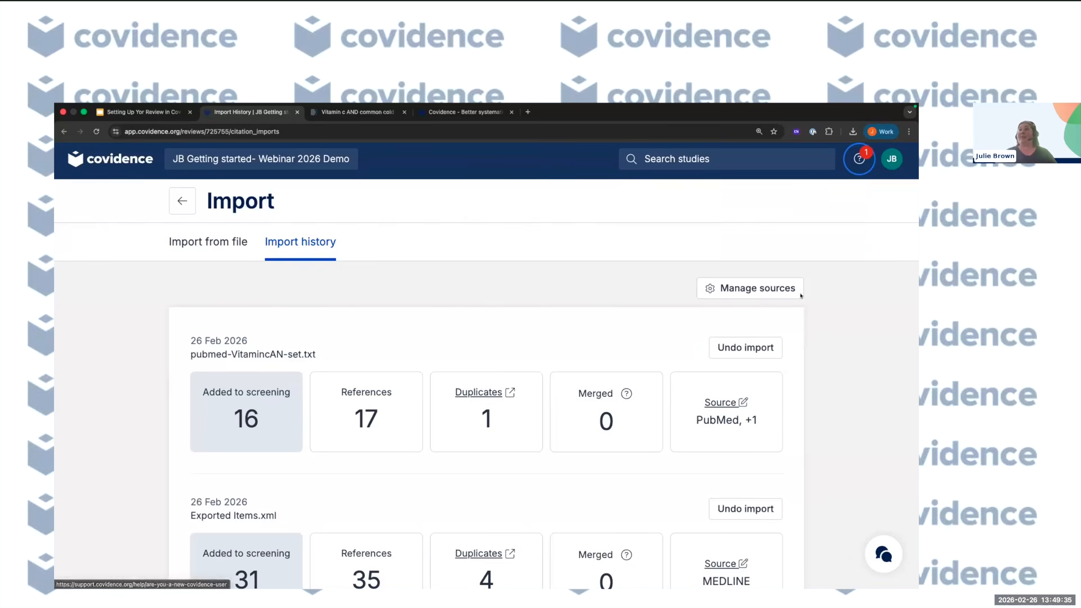
Step: Switch to the covidence.org website, open the knowledge base and look through its featured articles and categories
{"action": "left_click", "coordinate": [477, 113]}
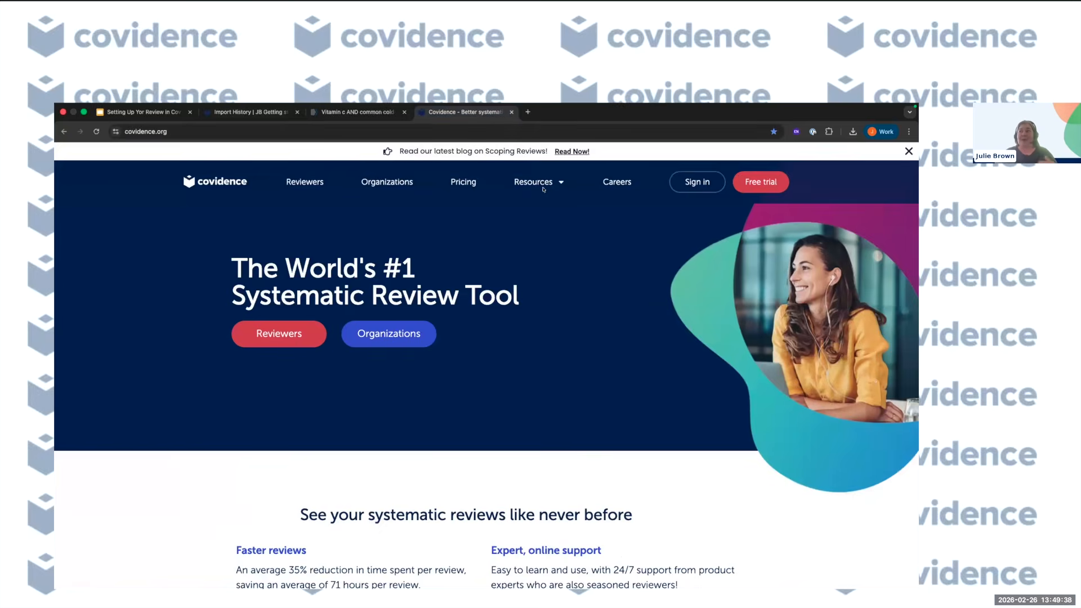
{"action": "mouse_move", "coordinate": [544, 189]}
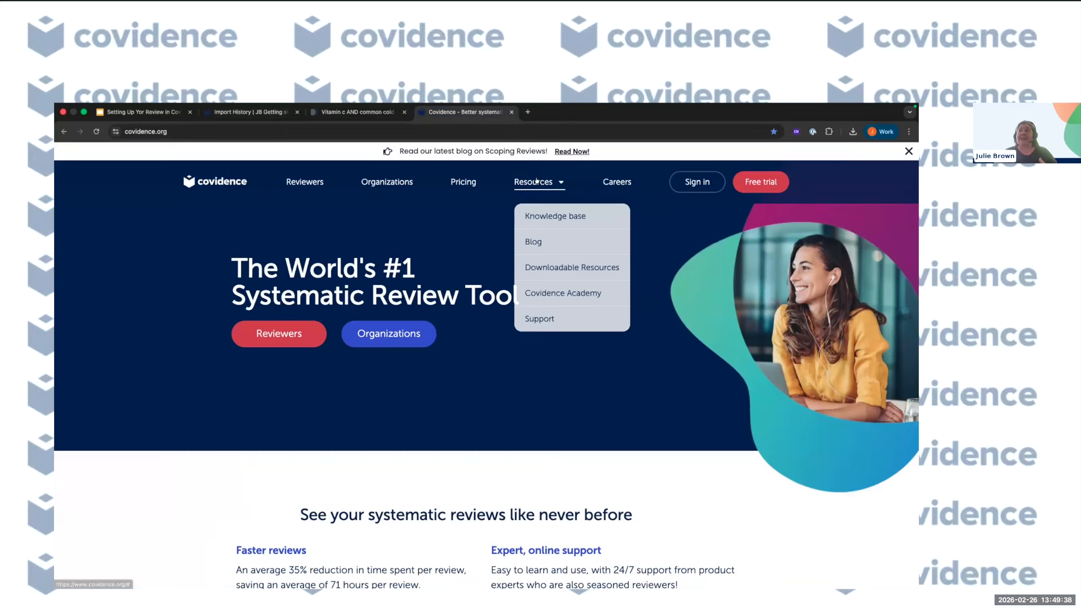
{"action": "left_click", "coordinate": [543, 217]}
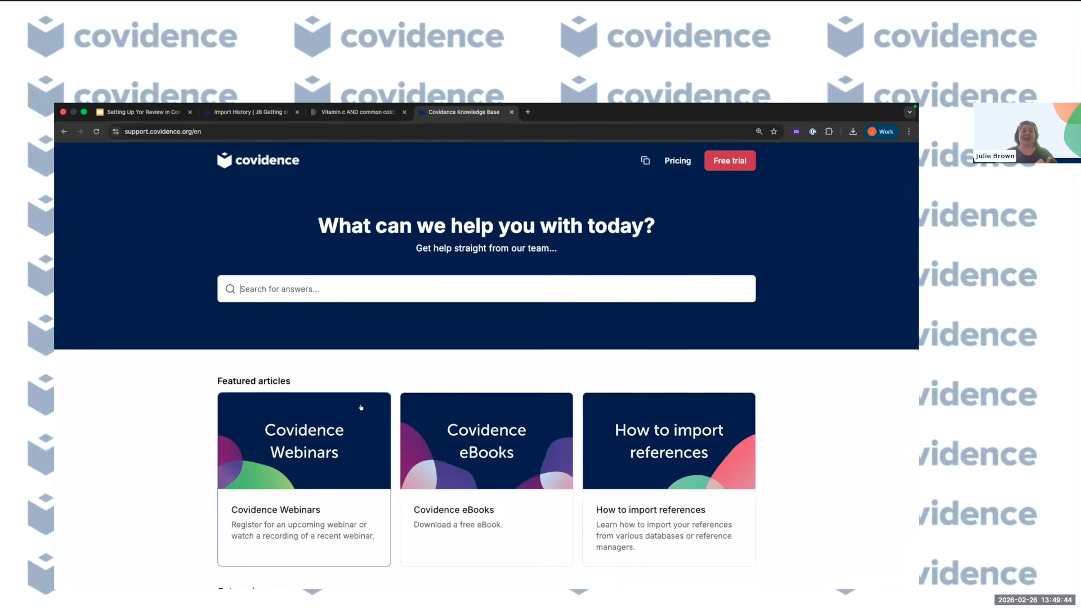
{"action": "scroll", "coordinate": [356, 392], "scroll_direction": "down", "scroll_amount": 2}
{"action": "scroll", "coordinate": [356, 393], "scroll_direction": "down", "scroll_amount": 5}
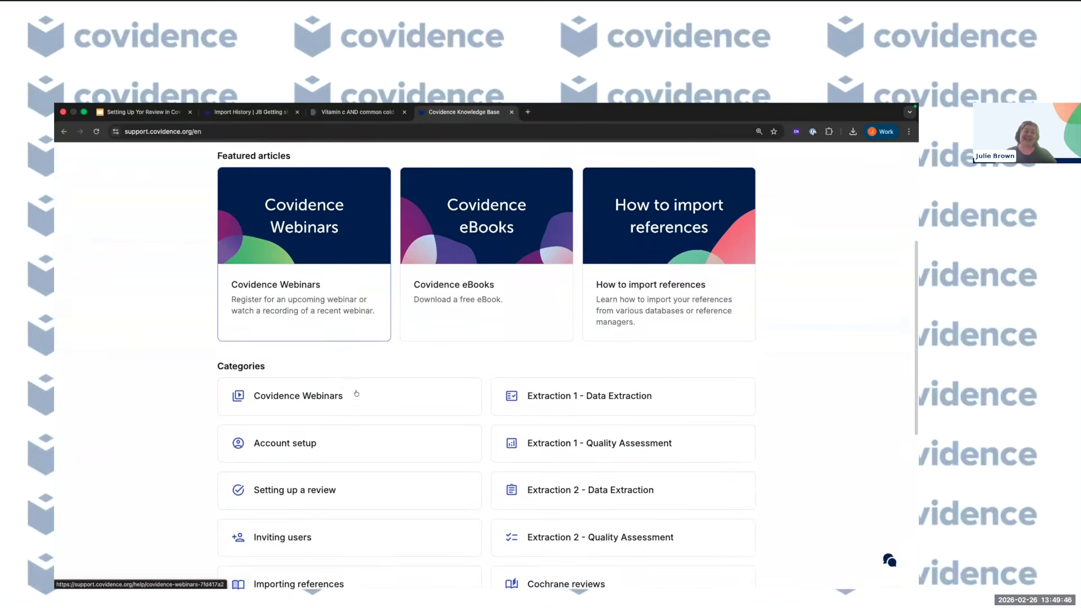
{"action": "scroll", "coordinate": [356, 393], "scroll_direction": "down", "scroll_amount": 2}
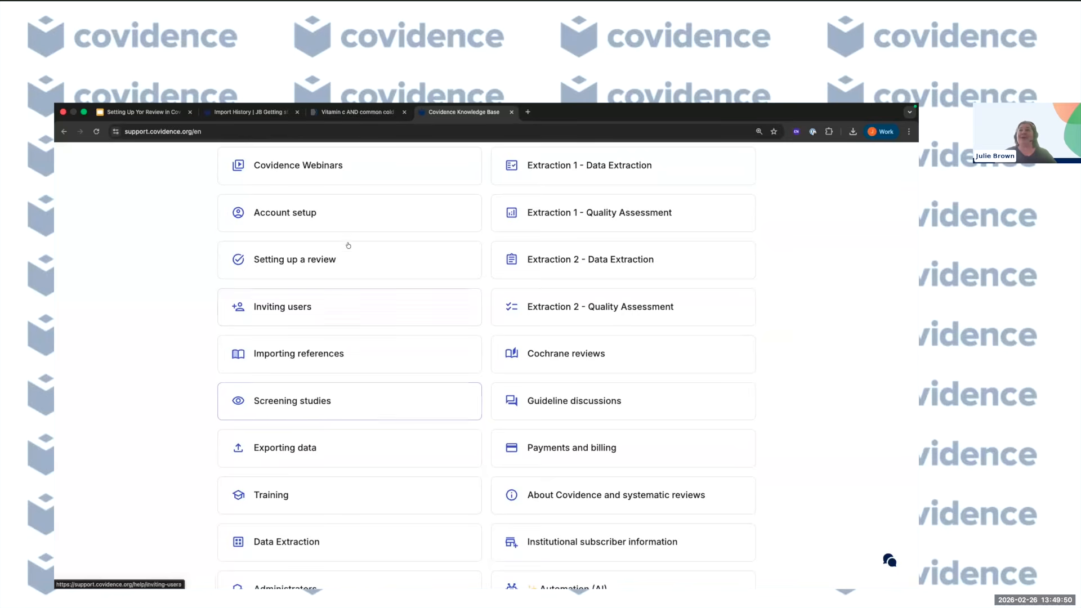
{"action": "scroll", "coordinate": [300, 248], "scroll_direction": "up", "scroll_amount": 1}
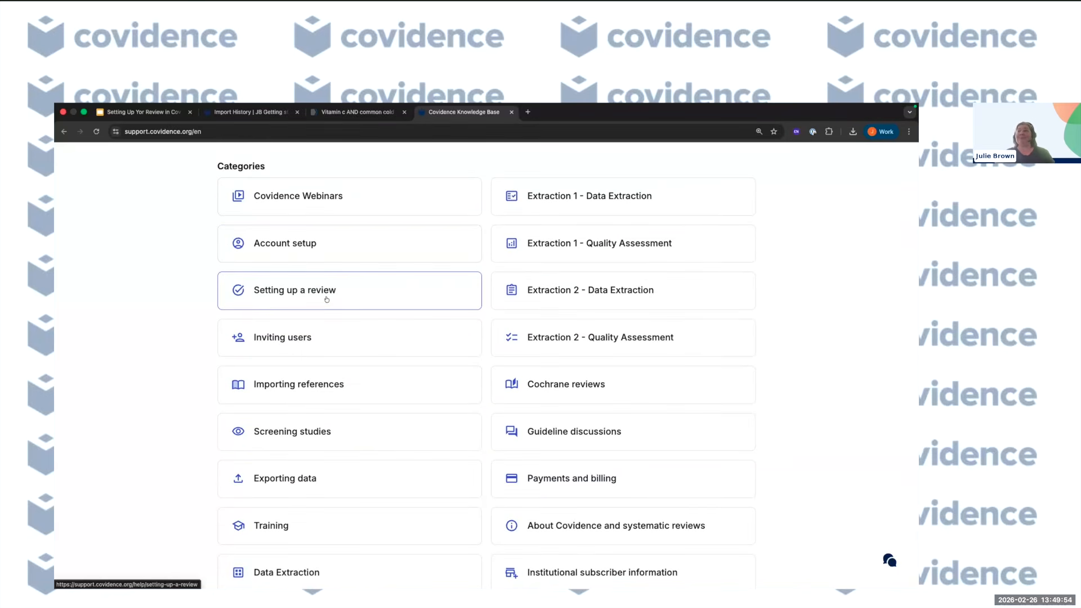
Step: Open the Setting up a review category and look through its list of articles
{"action": "left_click", "coordinate": [326, 299]}
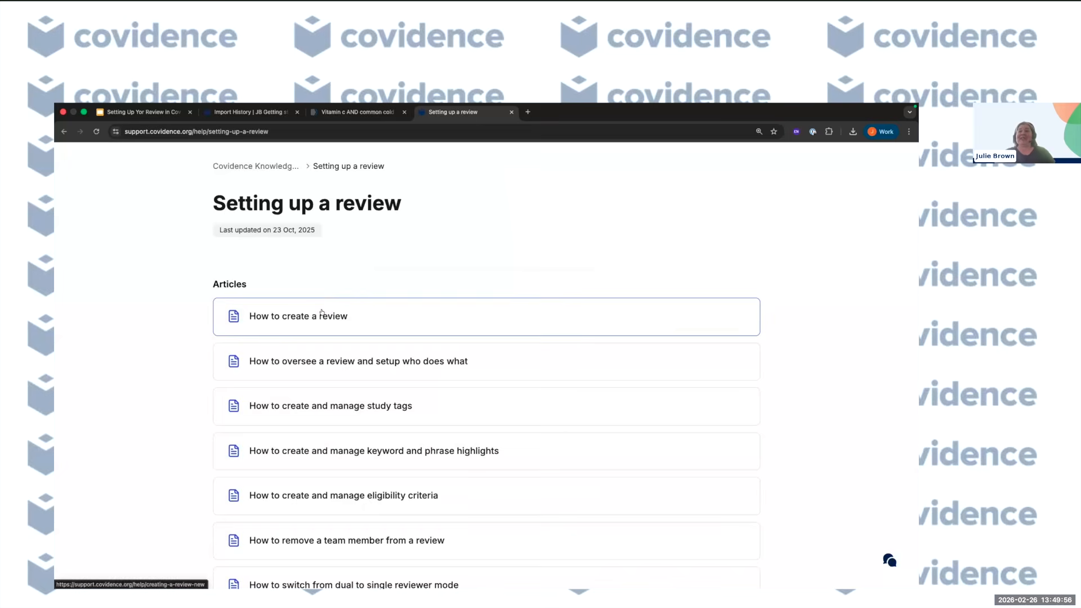
{"action": "scroll", "coordinate": [322, 312], "scroll_direction": "down", "scroll_amount": 3}
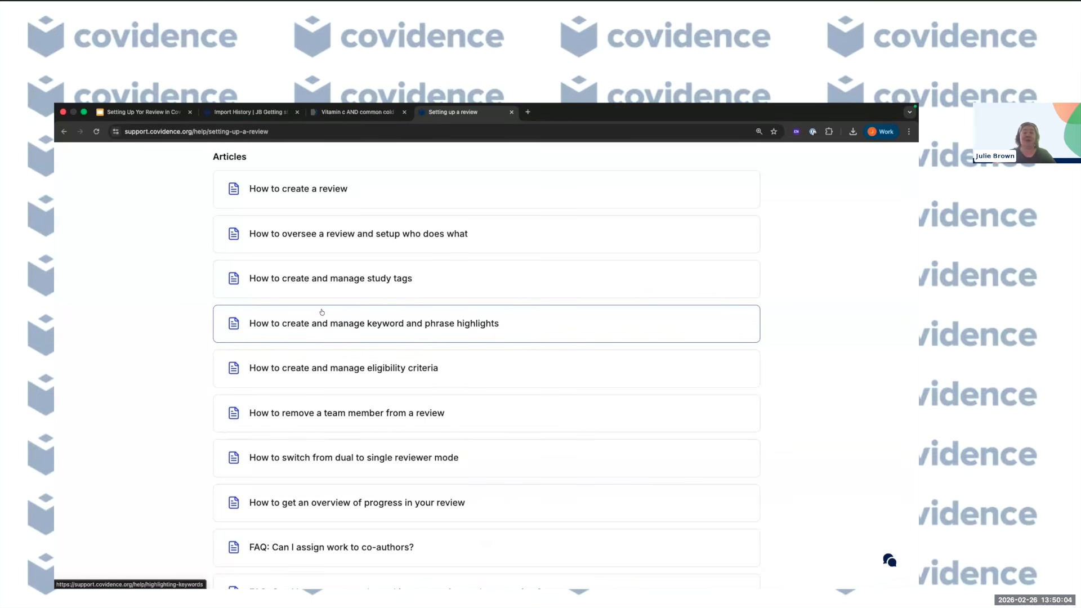
{"action": "scroll", "coordinate": [322, 313], "scroll_direction": "up", "scroll_amount": 8}
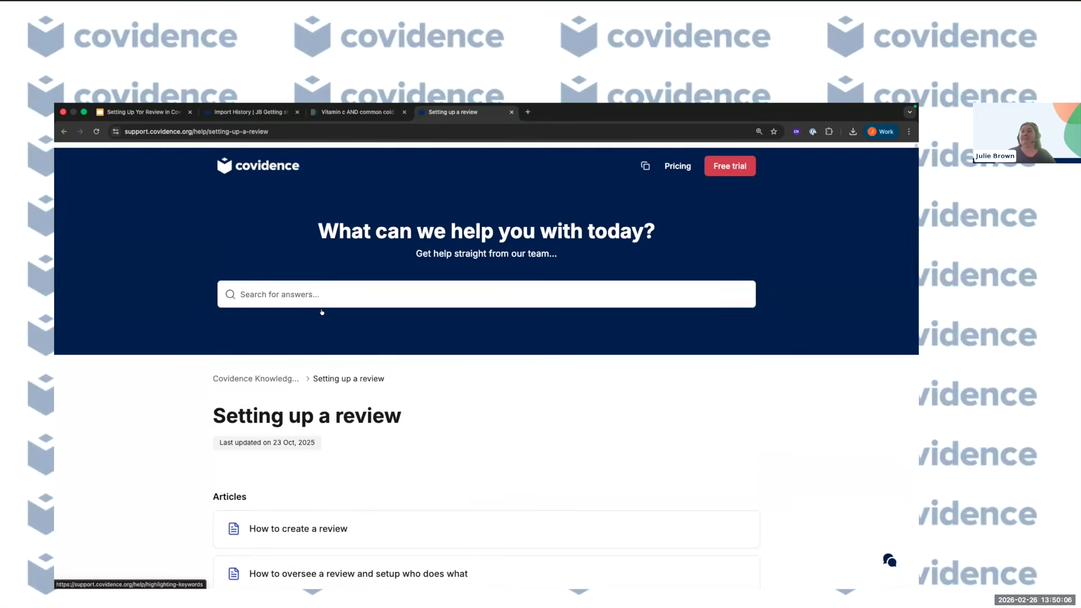
Step: Return to the Covidence home page, open the Downloadable Resources, filter them to eBooks and look through the titles
{"action": "left_click", "coordinate": [63, 132]}
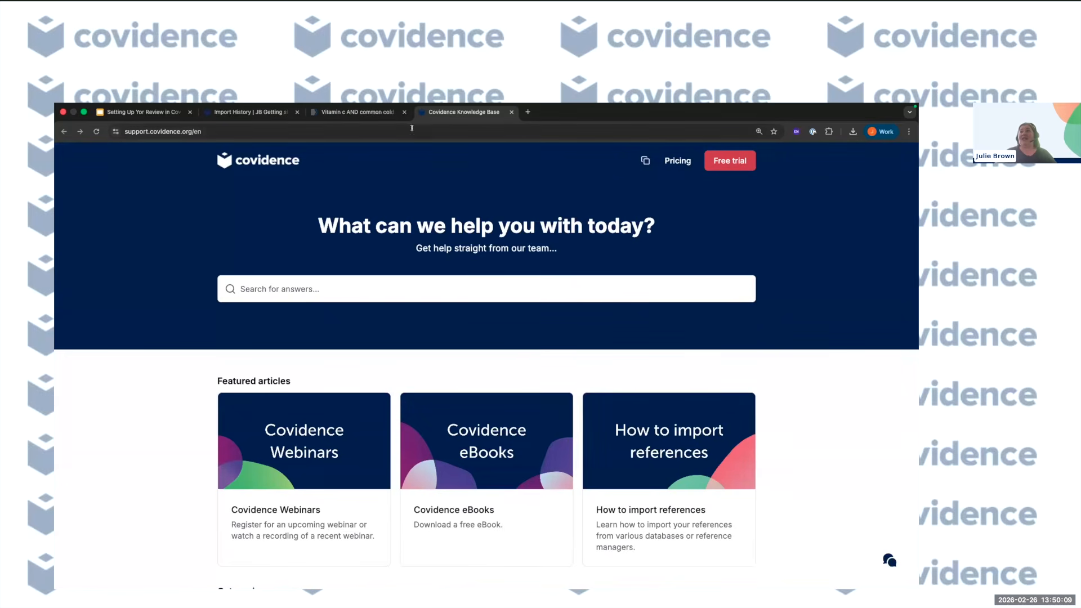
{"action": "left_click", "coordinate": [63, 131]}
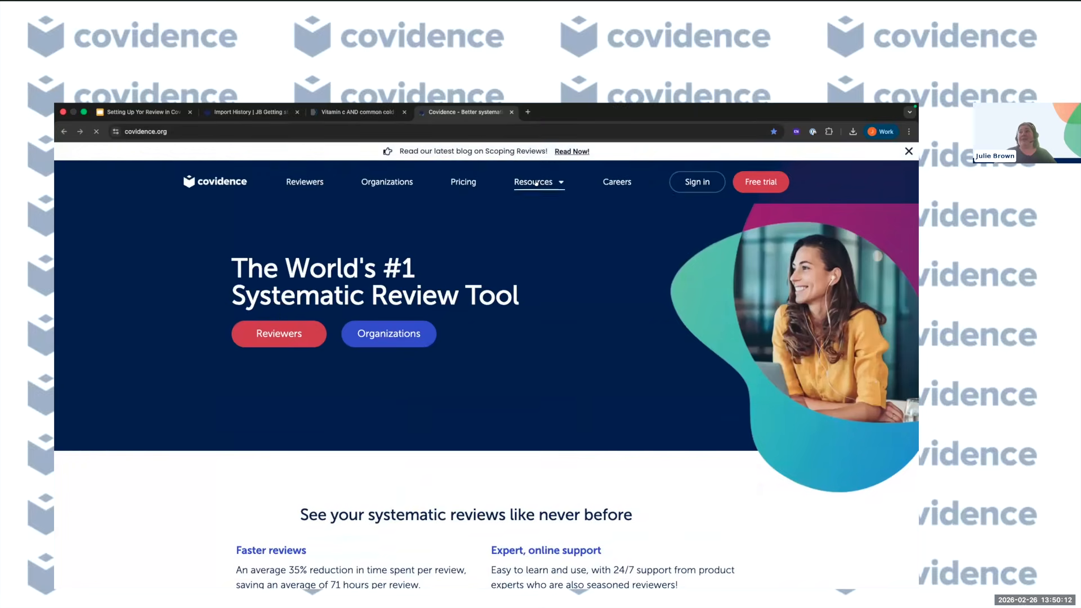
{"action": "mouse_move", "coordinate": [537, 181]}
{"action": "left_click", "coordinate": [546, 268]}
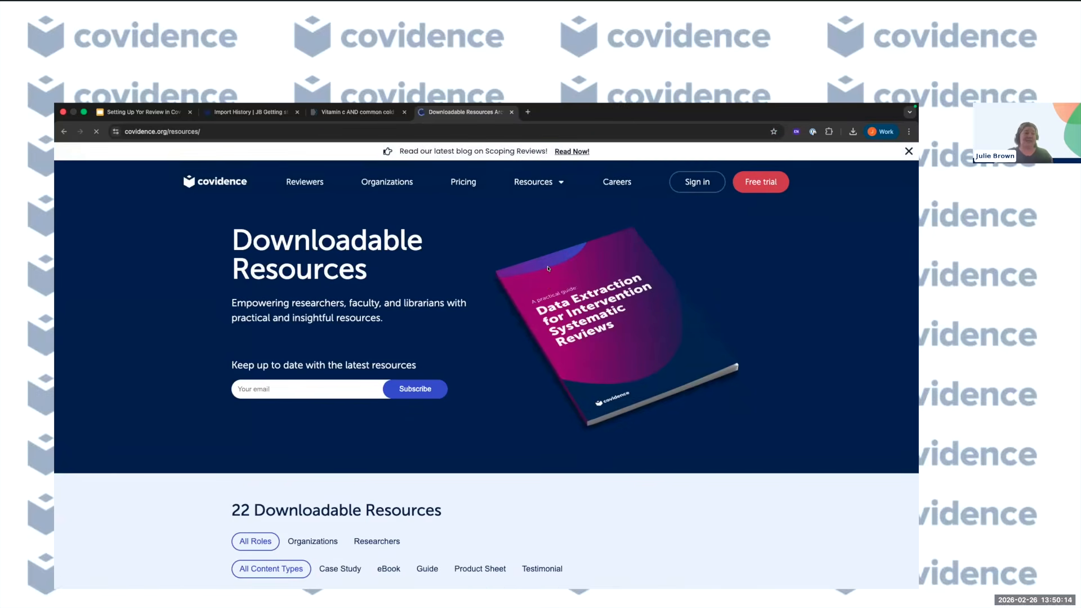
{"action": "scroll", "coordinate": [493, 391], "scroll_direction": "down", "scroll_amount": 5}
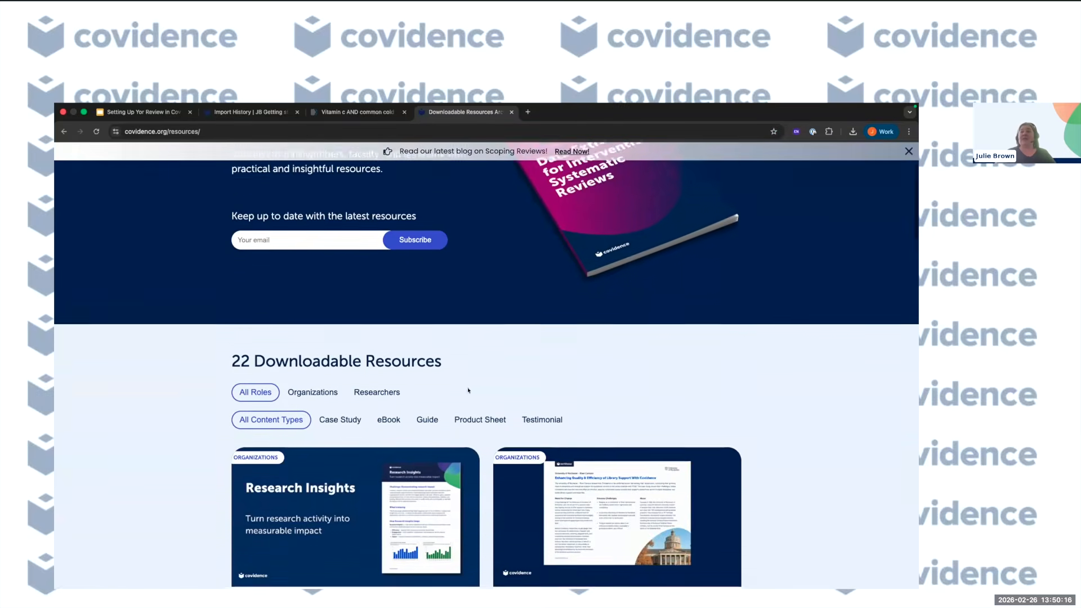
{"action": "left_click", "coordinate": [388, 351]}
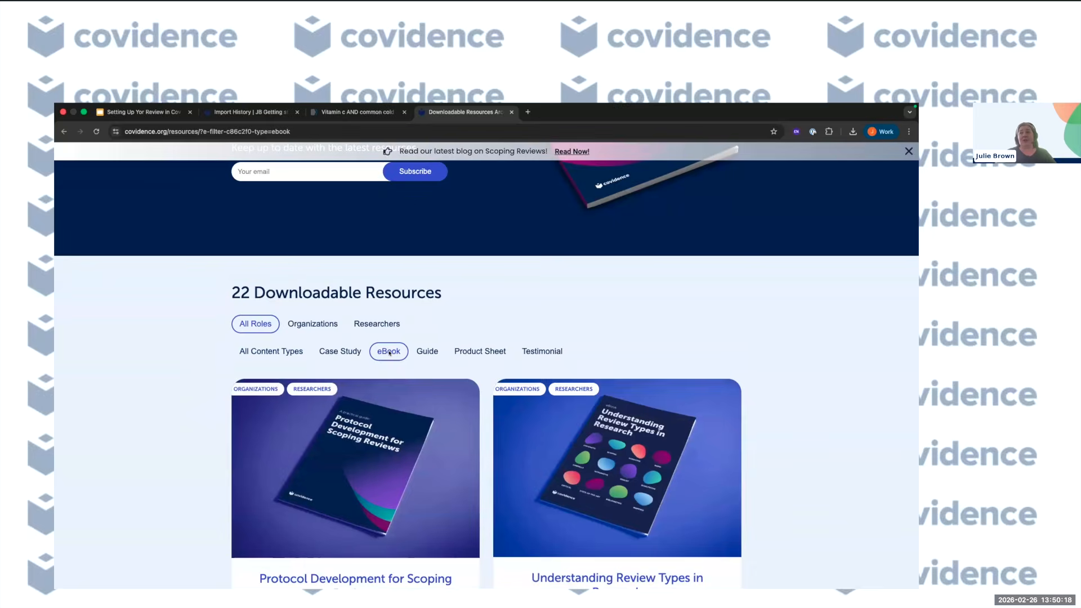
{"action": "scroll", "coordinate": [388, 352], "scroll_direction": "down", "scroll_amount": 4}
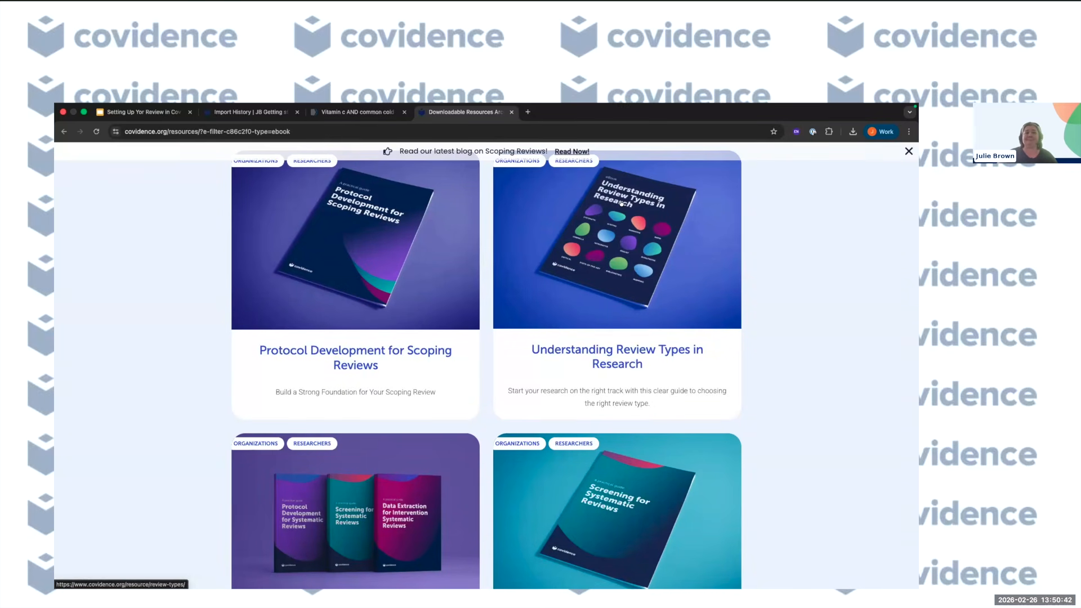
{"action": "scroll", "coordinate": [621, 203], "scroll_direction": "up", "scroll_amount": 10}
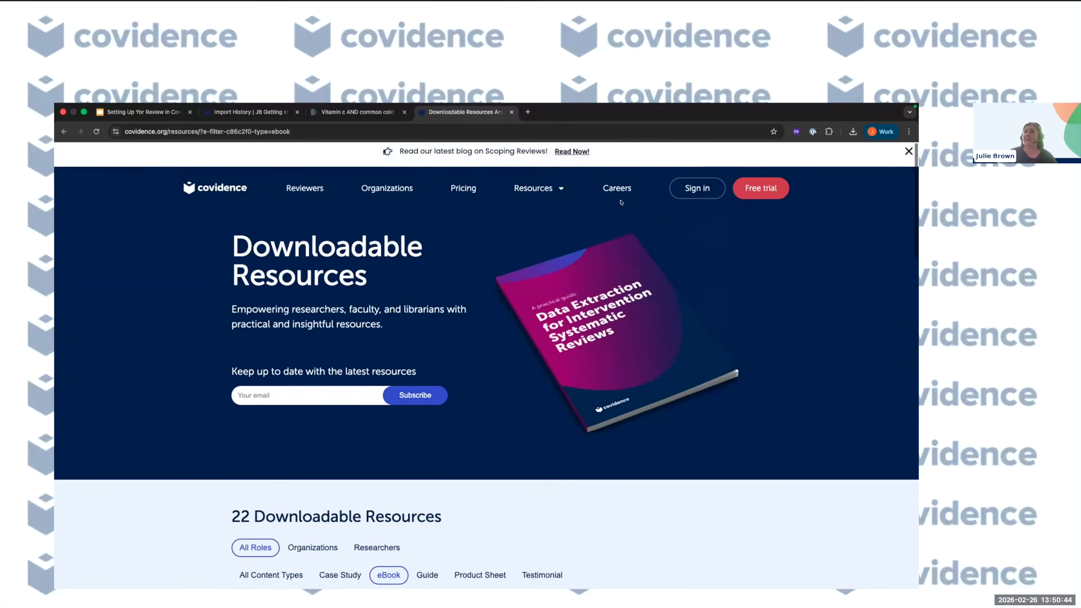
Step: Switch to the Google Slides deck "Setting Up Yor Review in Covidence March 2026" and start its slideshow from the Live Demo slide
{"action": "left_click", "coordinate": [151, 113]}
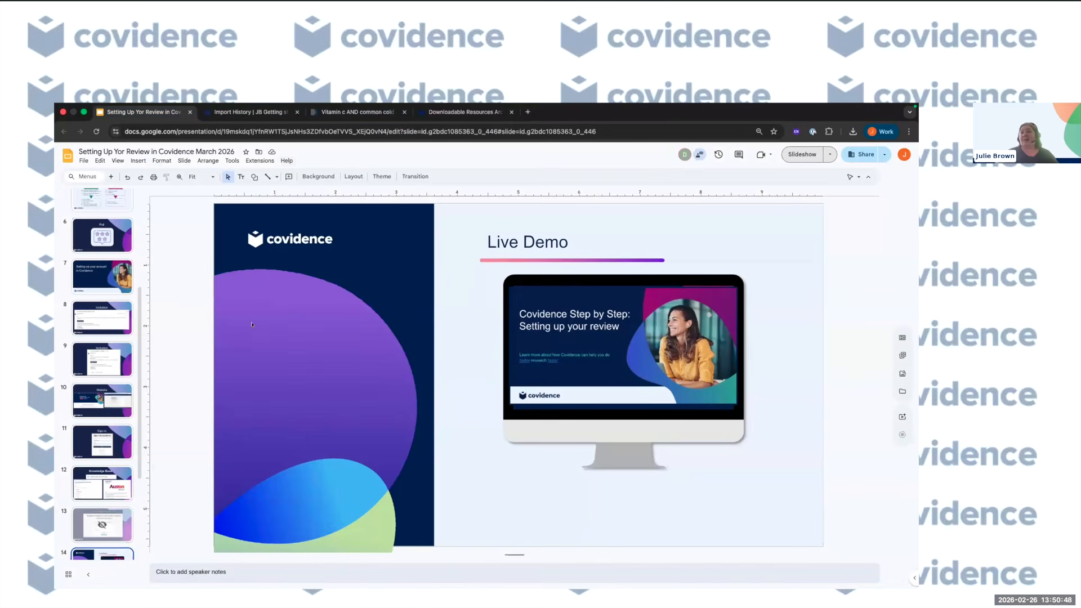
{"action": "left_click", "coordinate": [816, 157]}
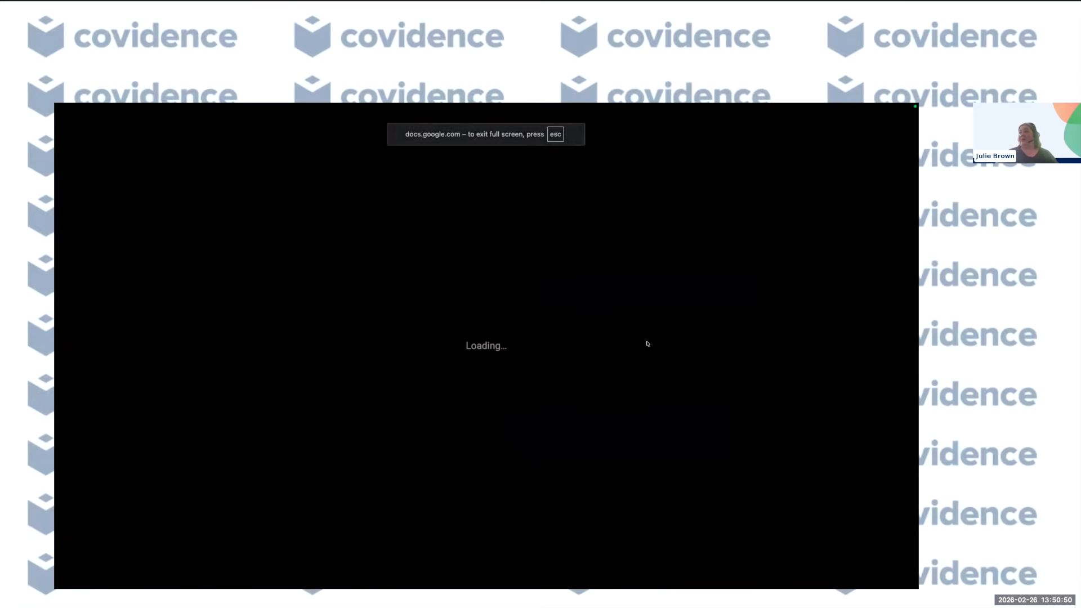